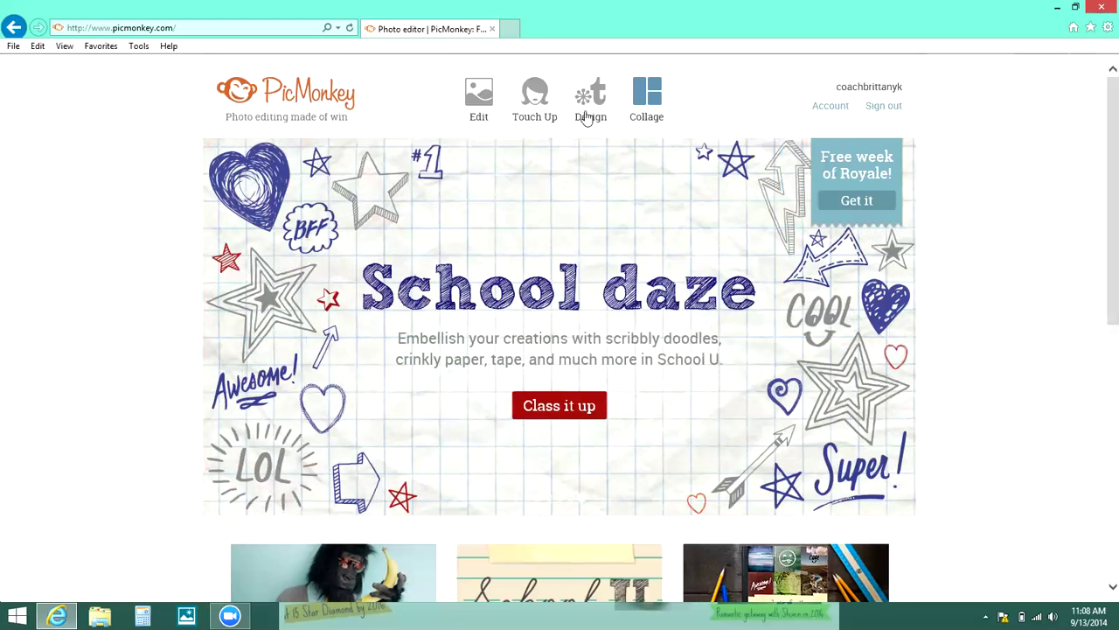
Step: Start a new design on a custom blank canvas of 2000 x 1000 pixels
{"action": "mouse_move", "coordinate": [598, 98]}
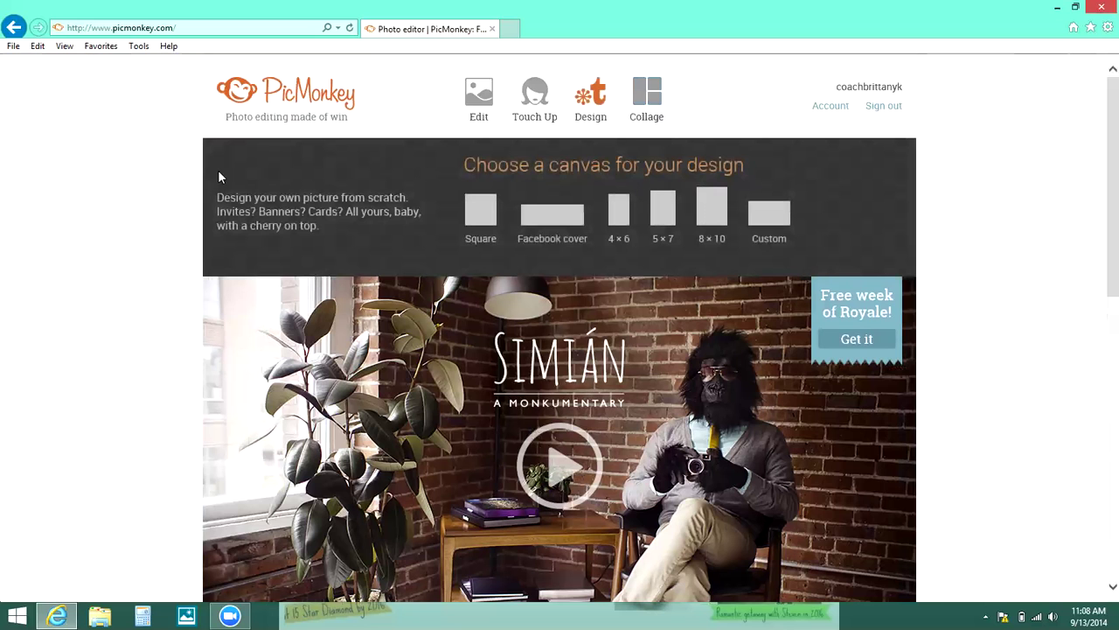
{"action": "left_click", "coordinate": [767, 220]}
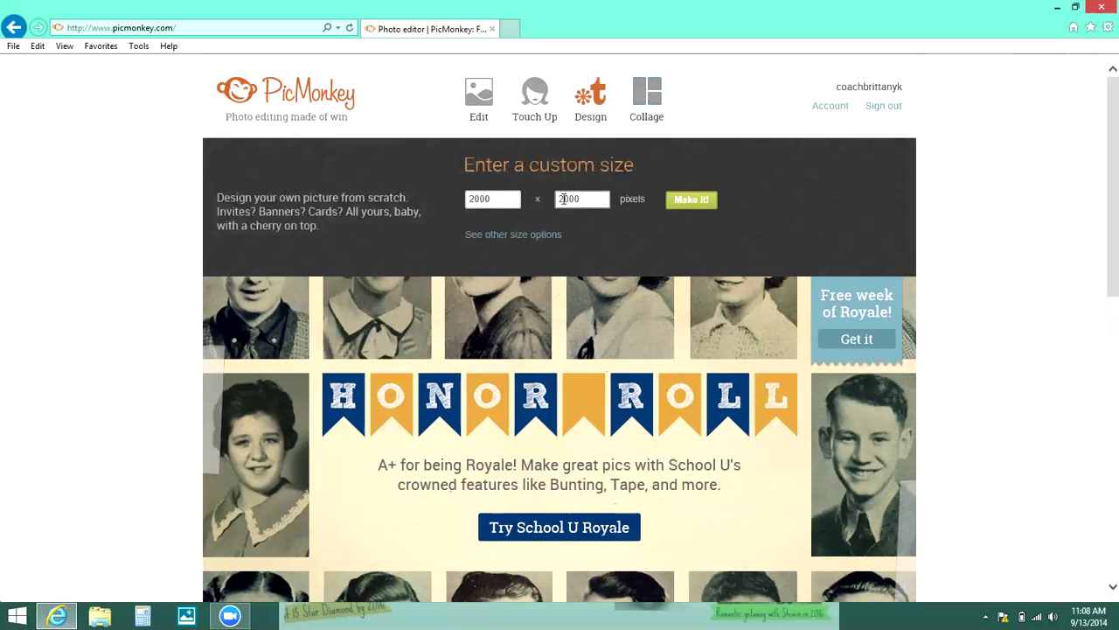
{"action": "type", "text": "1"}
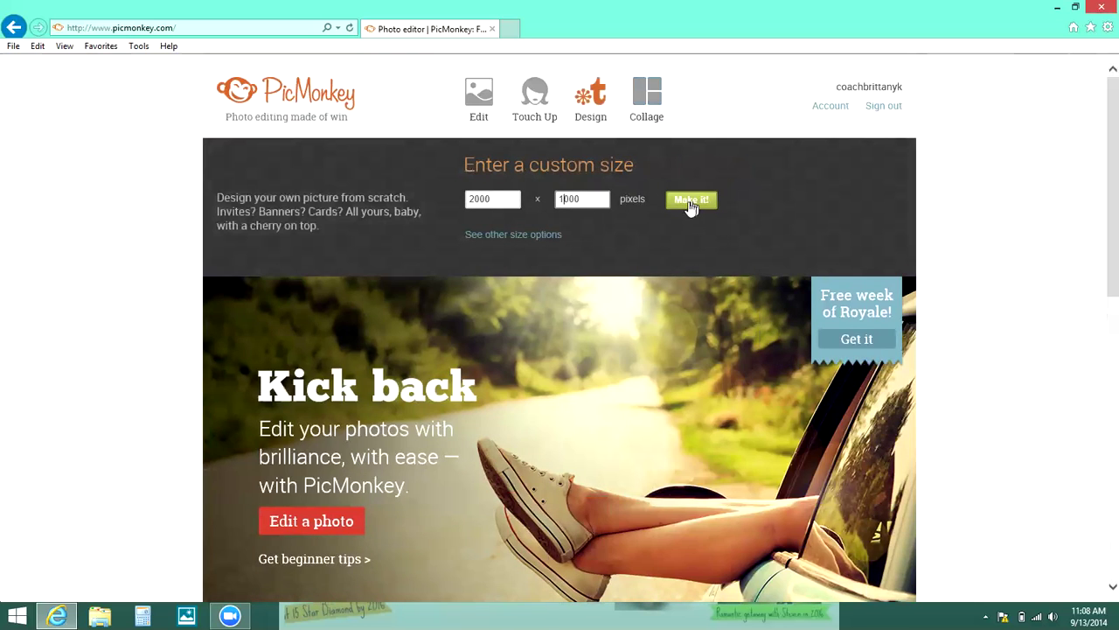
{"action": "left_click", "coordinate": [690, 203]}
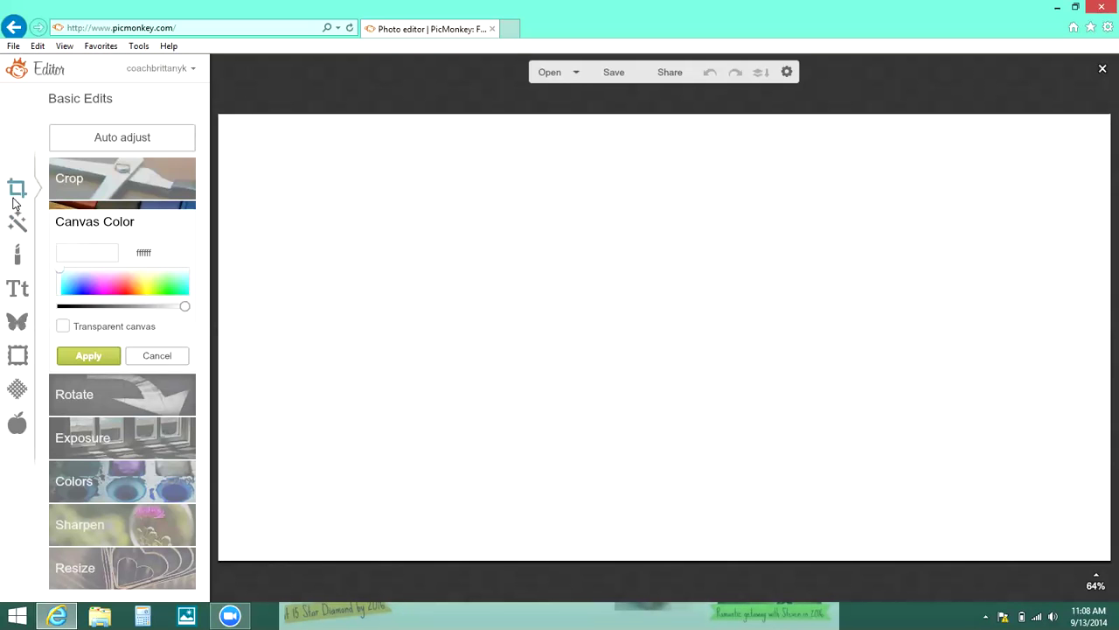
Step: Try out peach, pink and light purple (dfc7ff) as the canvas color
{"action": "left_click", "coordinate": [130, 278]}
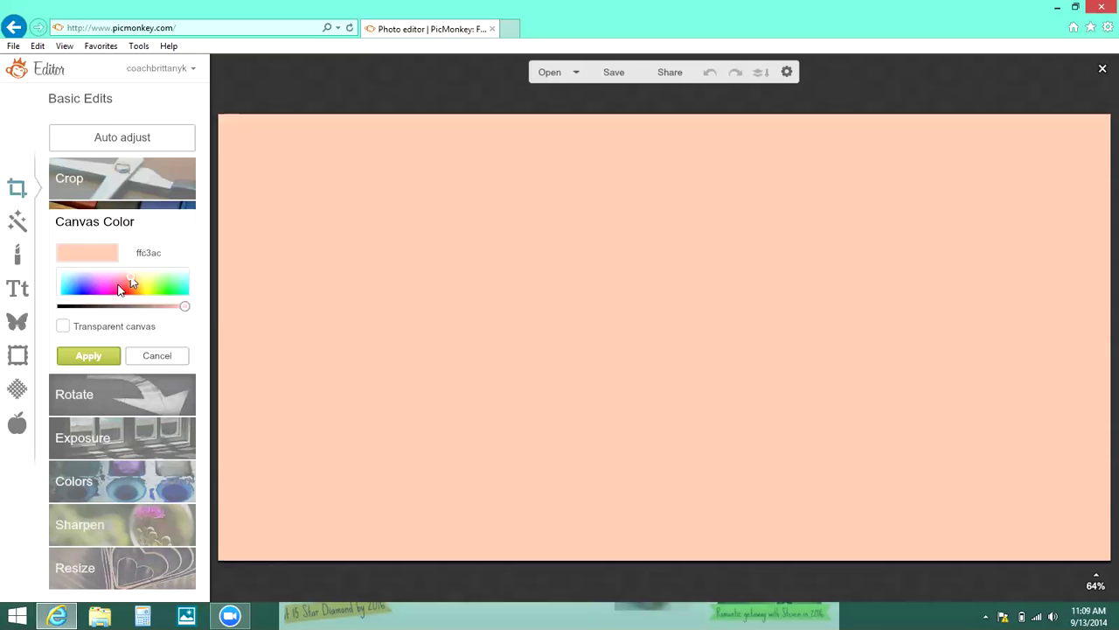
{"action": "left_click", "coordinate": [109, 285]}
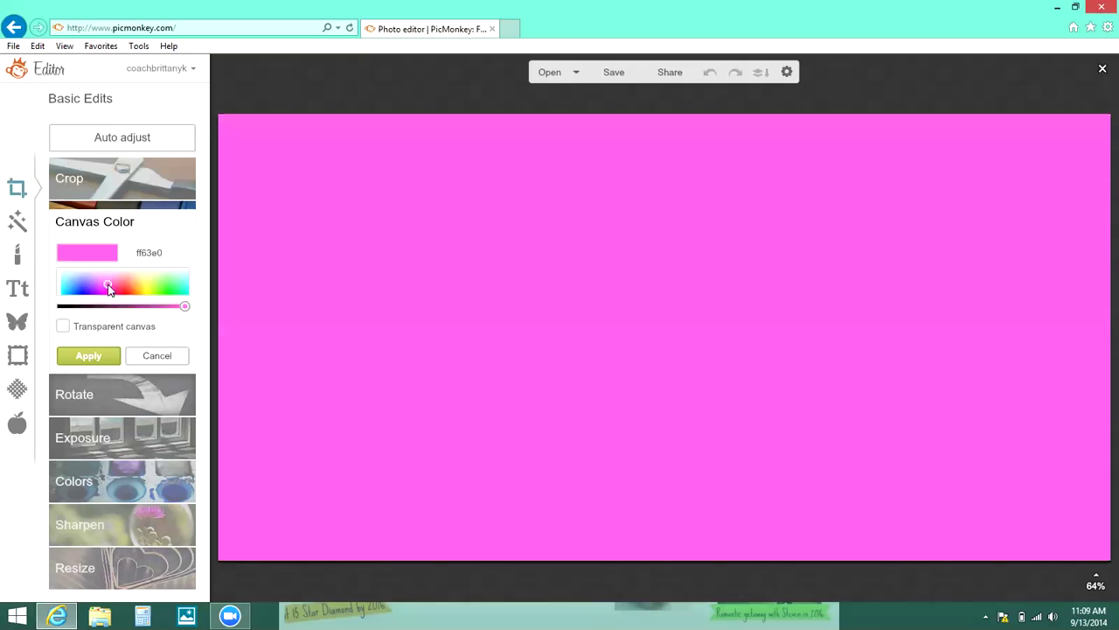
{"action": "left_click", "coordinate": [91, 275]}
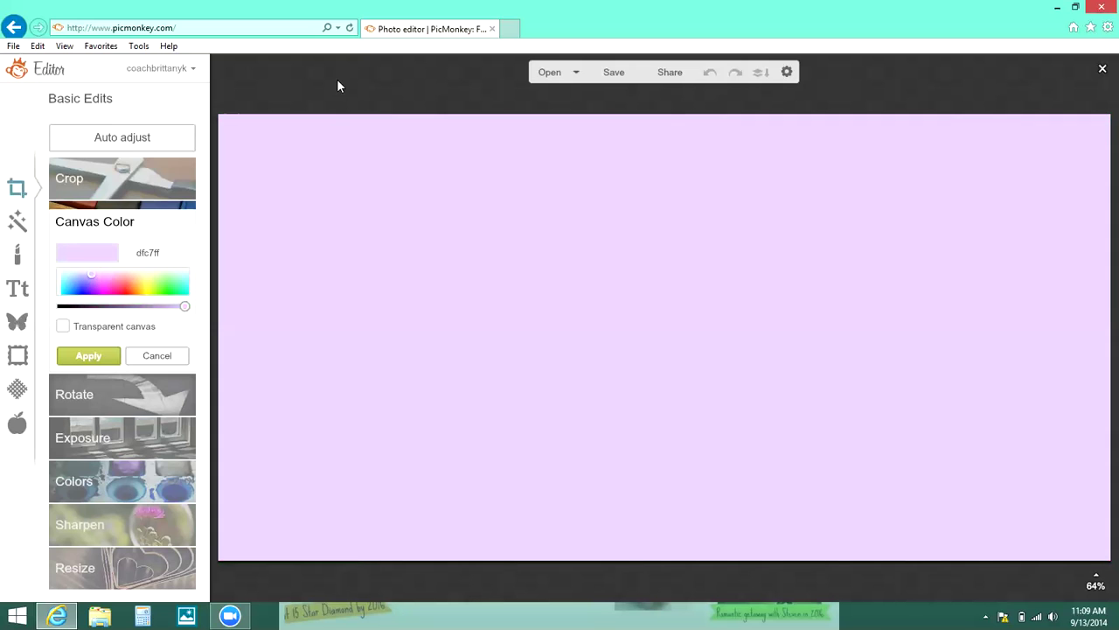
Step: Open the finished example help wanted.jpg from the google drive folder on the computer
{"action": "mouse_move", "coordinate": [570, 72]}
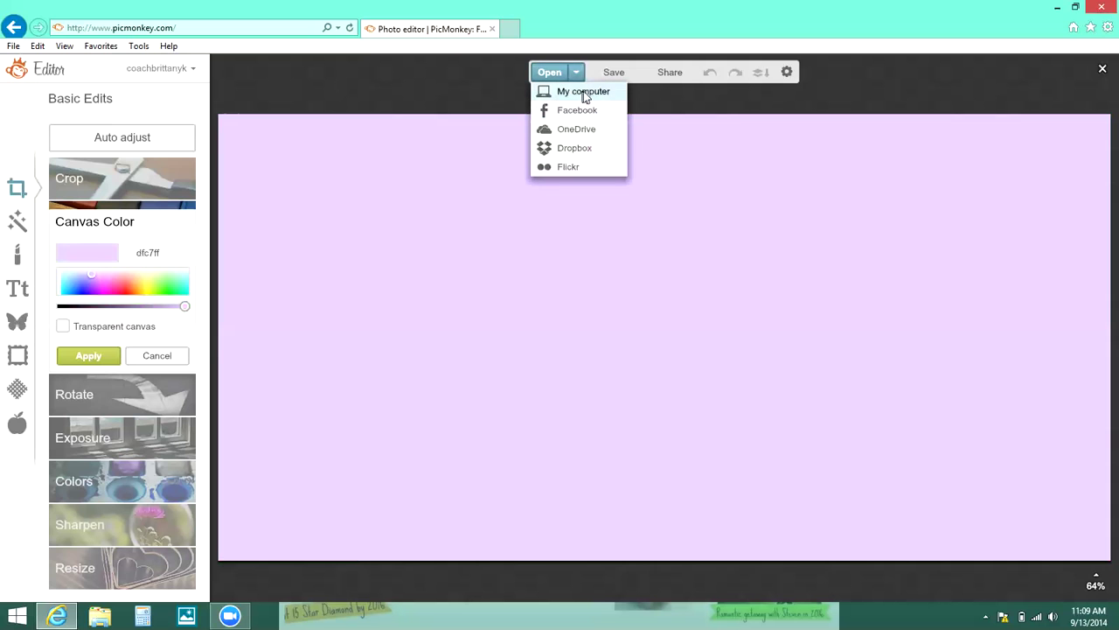
{"action": "left_click", "coordinate": [583, 93]}
{"action": "left_click", "coordinate": [563, 350]}
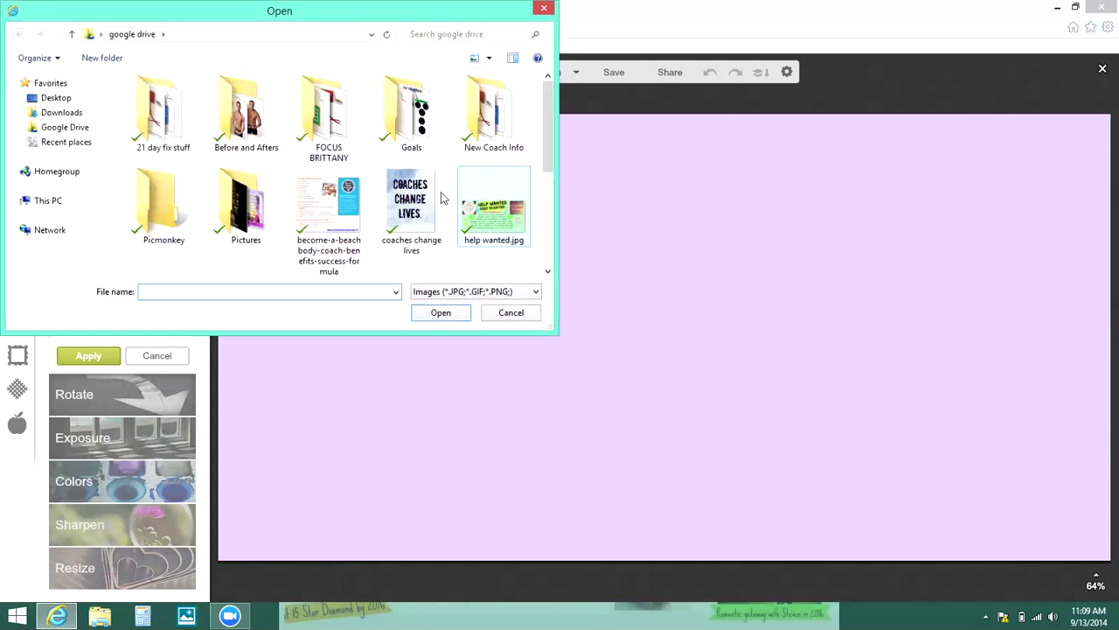
{"action": "double_click", "coordinate": [518, 225]}
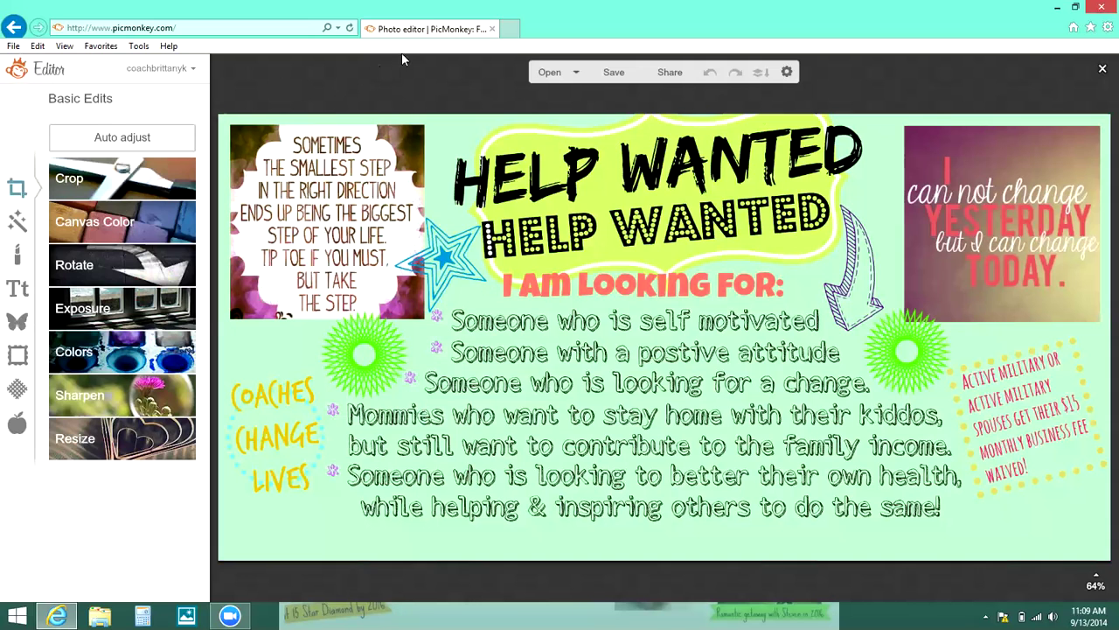
Step: Leave the editor and load the picmonkey.com home page again
{"action": "left_click", "coordinate": [13, 33]}
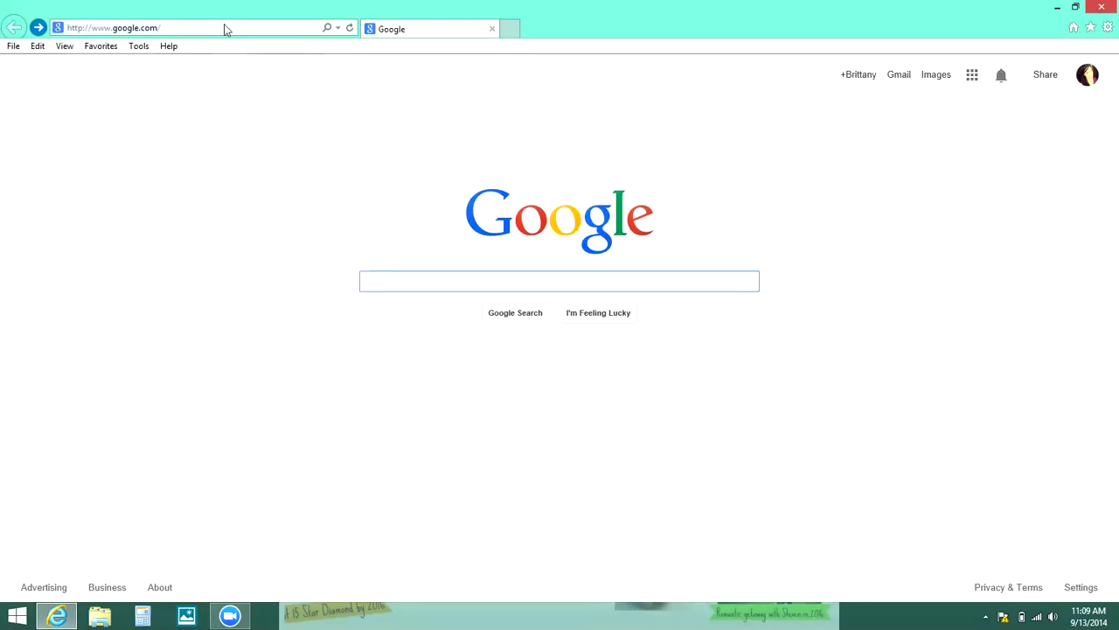
{"action": "left_click", "coordinate": [225, 25]}
{"action": "type", "text": "picmonkey"}
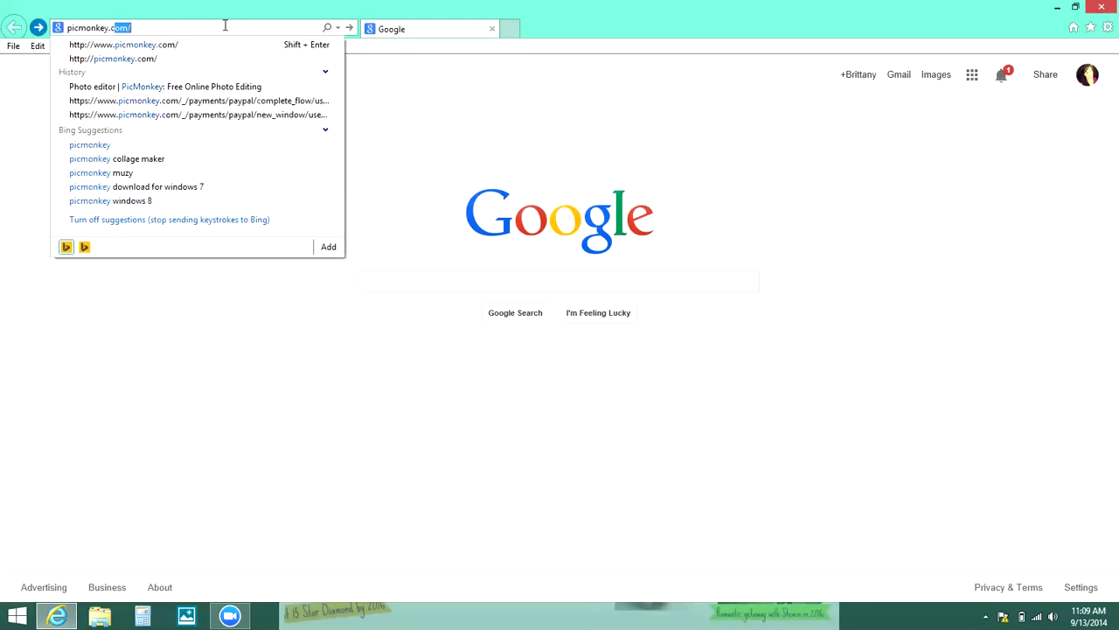
{"action": "key", "text": "Return"}
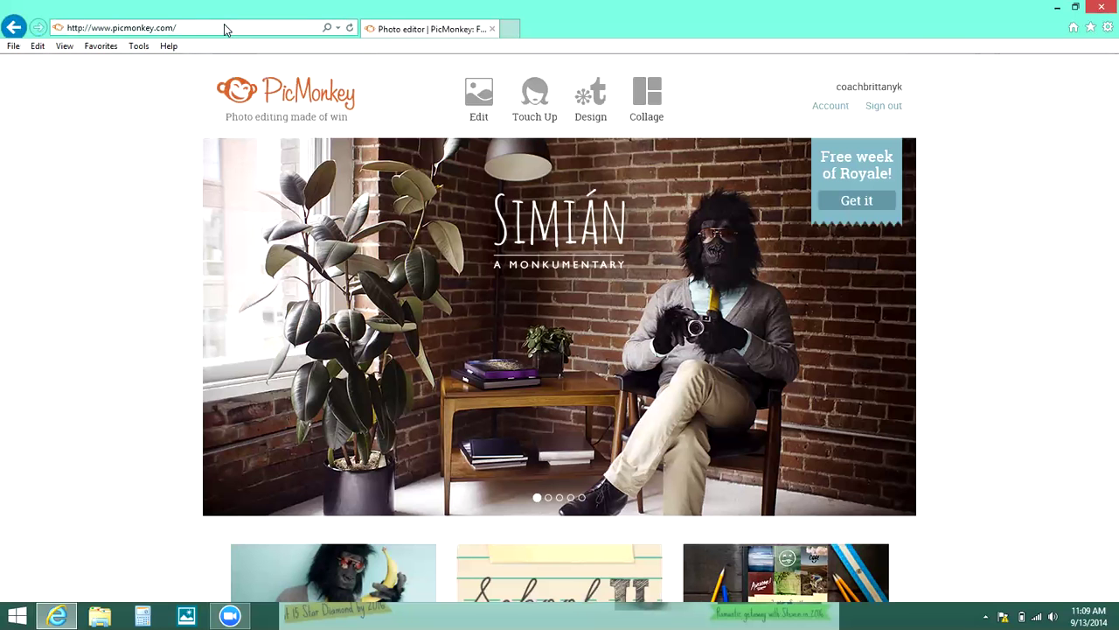
Step: Create a blank design with a custom canvas size of 2000 x 1000 pixels
{"action": "left_click", "coordinate": [593, 98]}
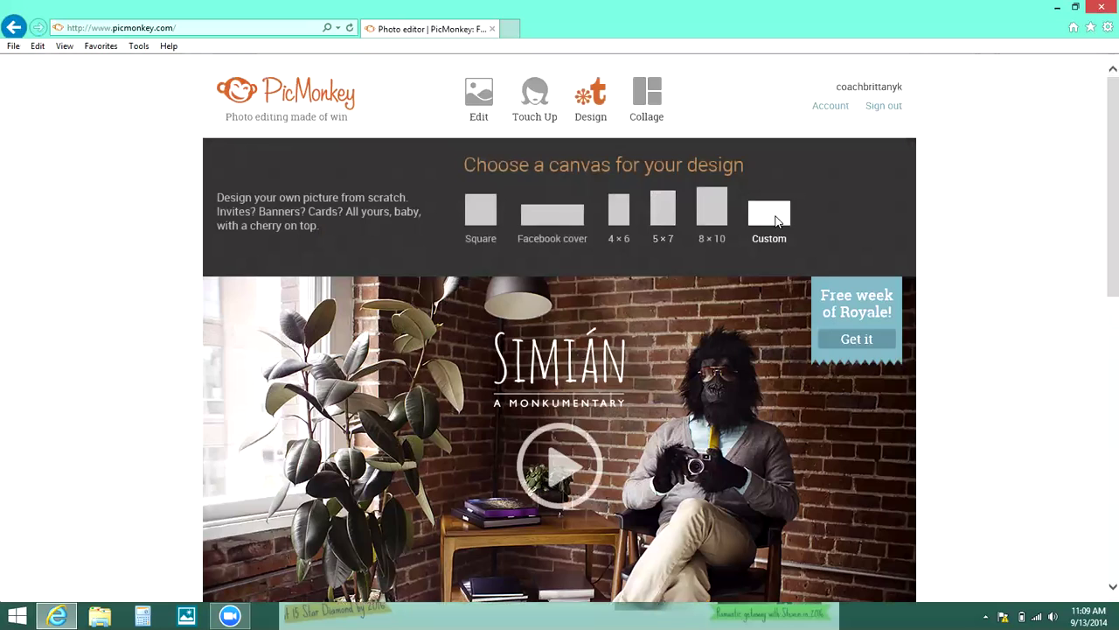
{"action": "left_click", "coordinate": [769, 223]}
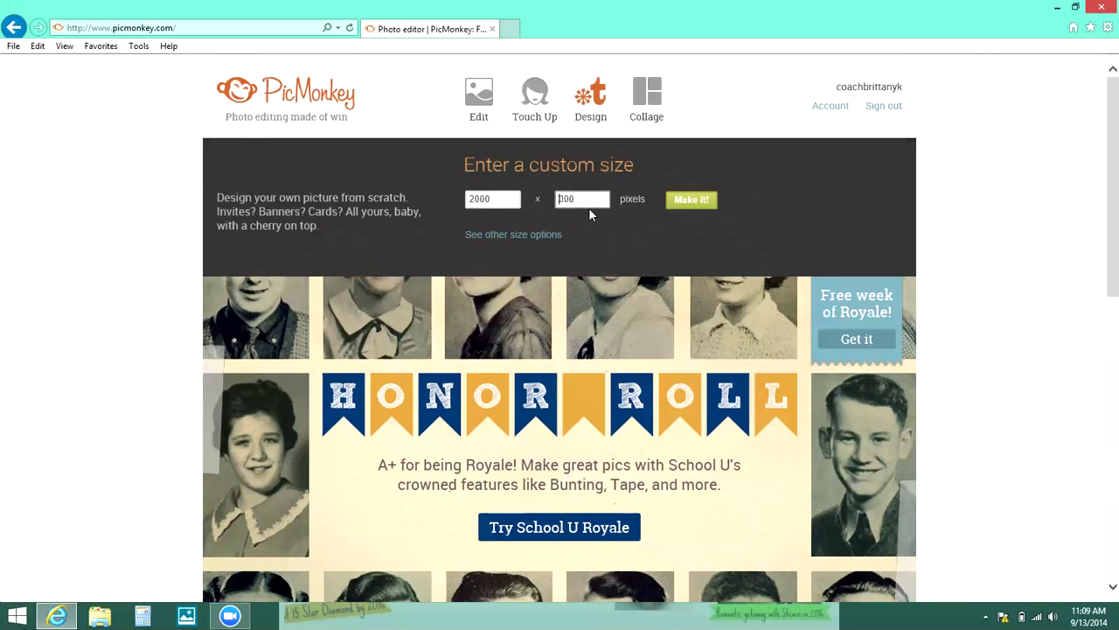
{"action": "left_click", "coordinate": [686, 203]}
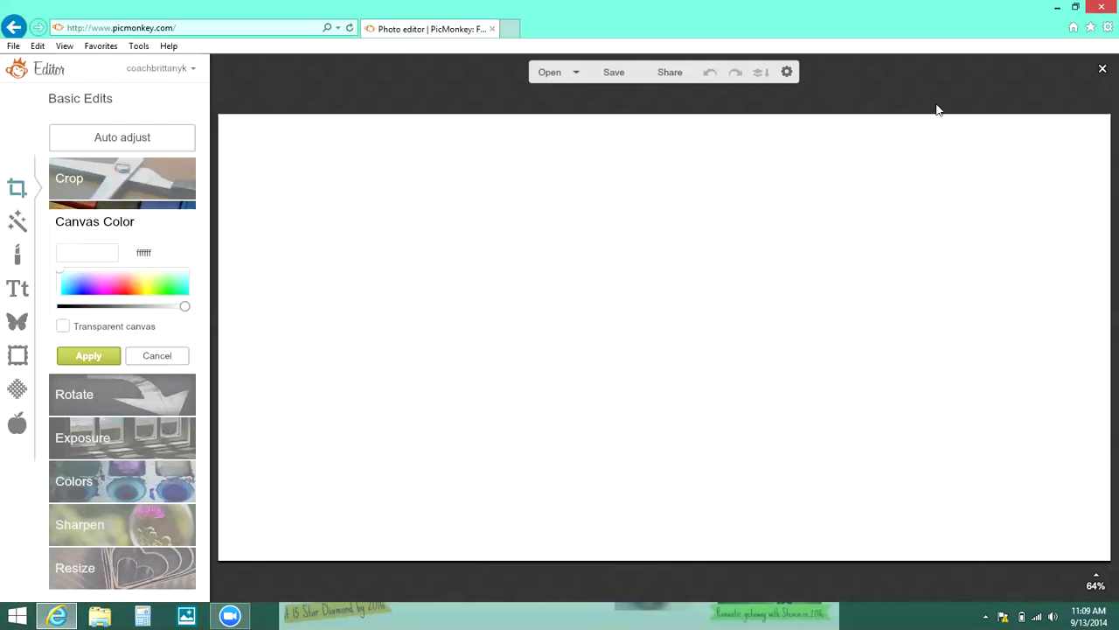
{"action": "left_click", "coordinate": [982, 89]}
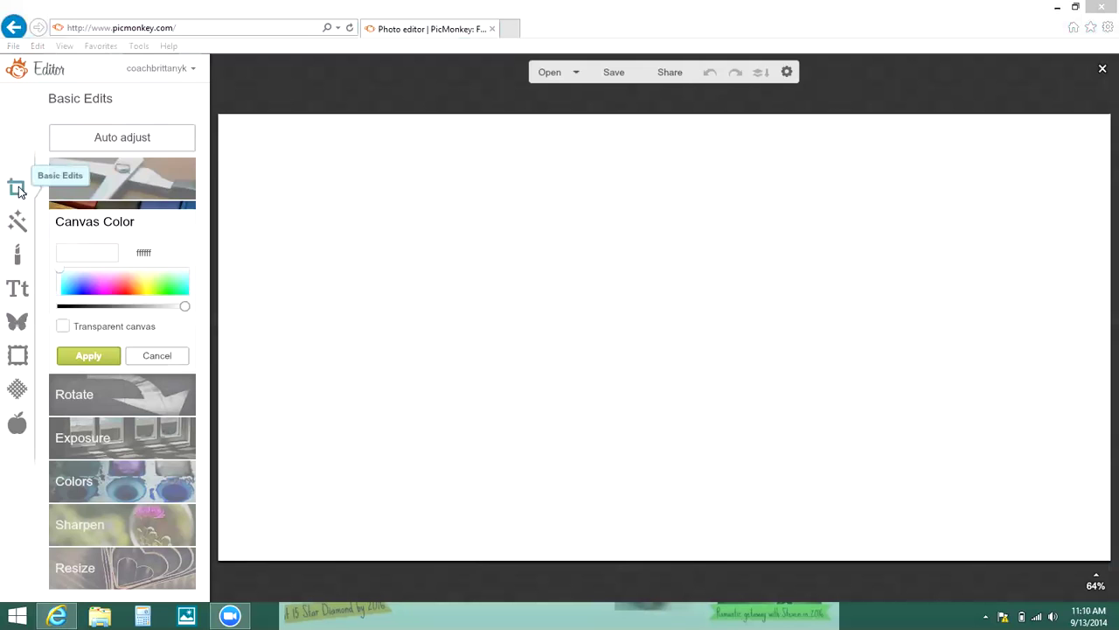
Step: Set the canvas color to light green d6ffc0 and apply it
{"action": "left_click", "coordinate": [103, 282]}
{"action": "left_click_drag", "start_coordinate": [103, 282], "coordinate": [159, 274]}
{"action": "left_click", "coordinate": [100, 353]}
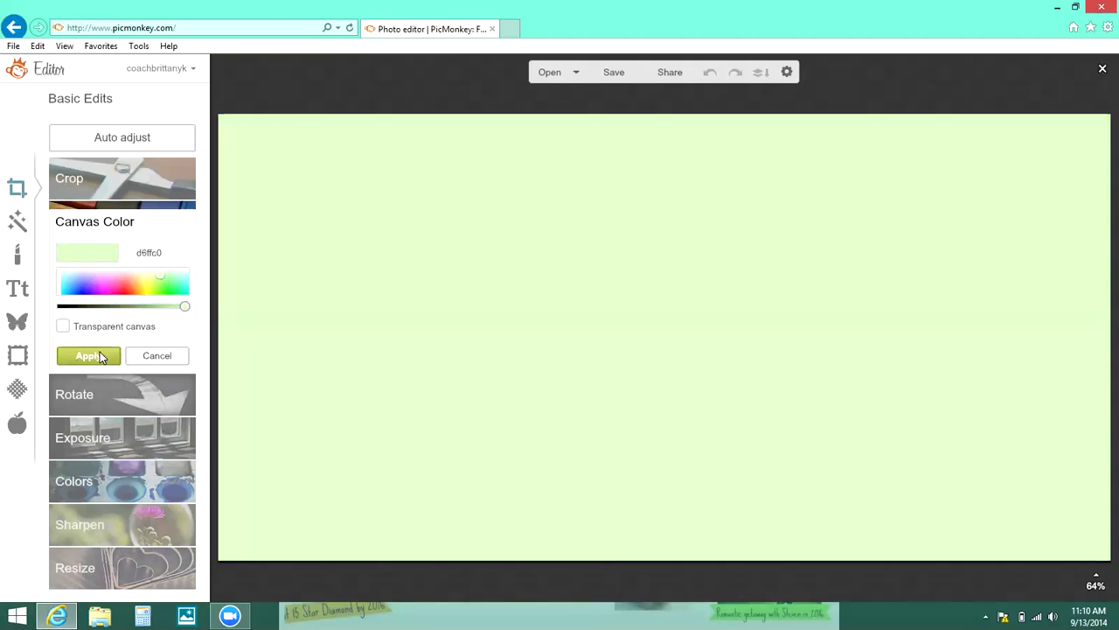
{"action": "left_click", "coordinate": [16, 225]}
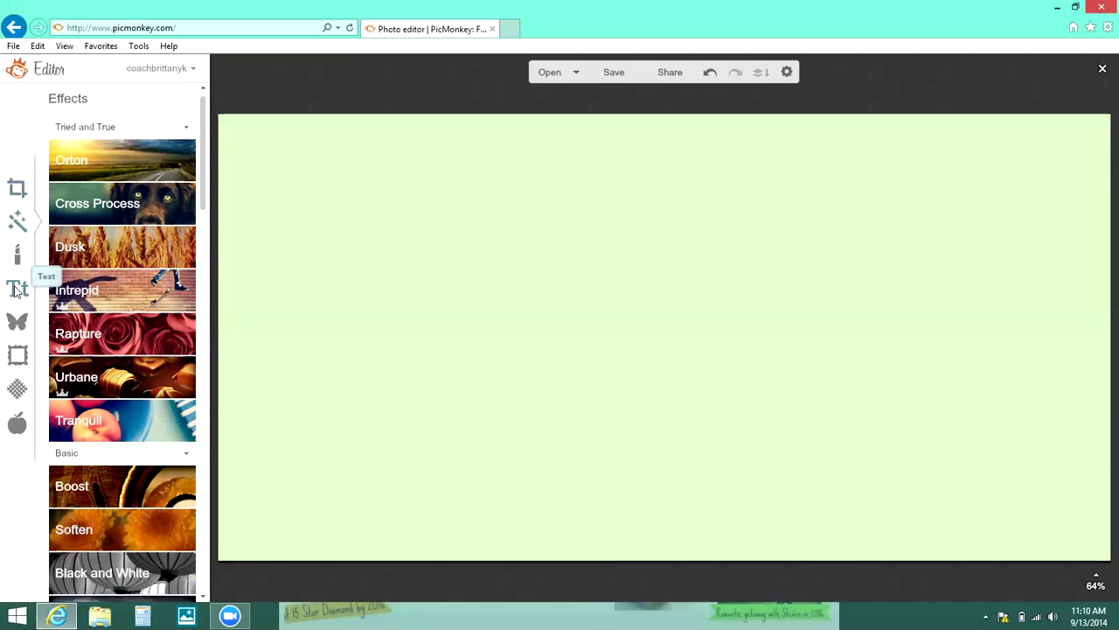
{"action": "left_click", "coordinate": [16, 290]}
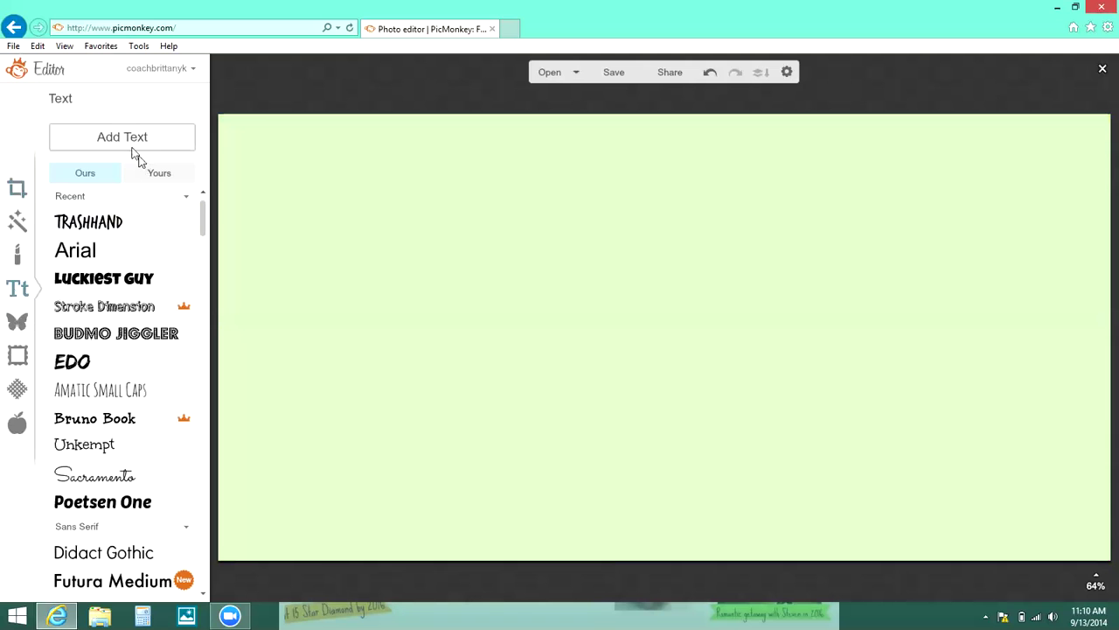
Step: Add the picture "i can not change yesterday" from the Pictures folder as an overlay, enlarged in the canvas's upper-left corner
{"action": "left_click", "coordinate": [18, 322]}
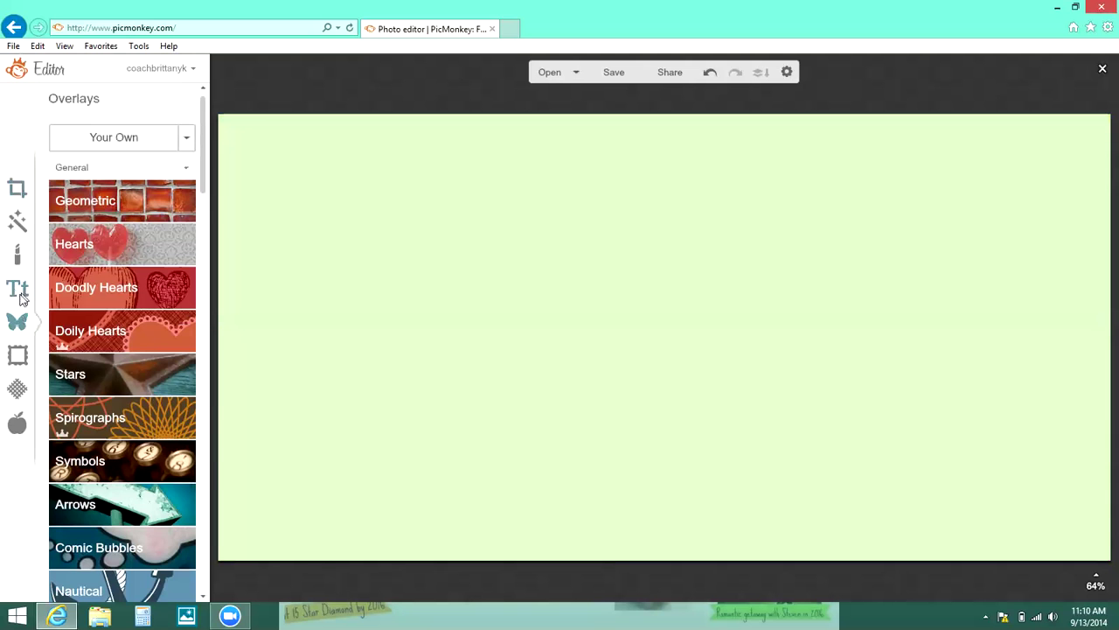
{"action": "left_click", "coordinate": [135, 140]}
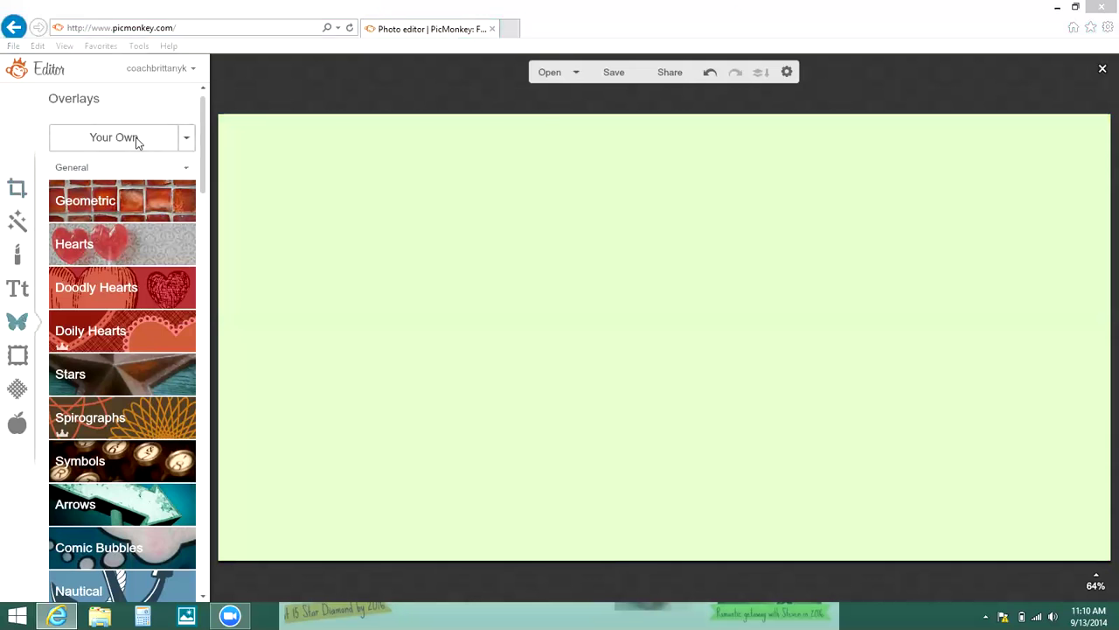
{"action": "double_click", "coordinate": [245, 217]}
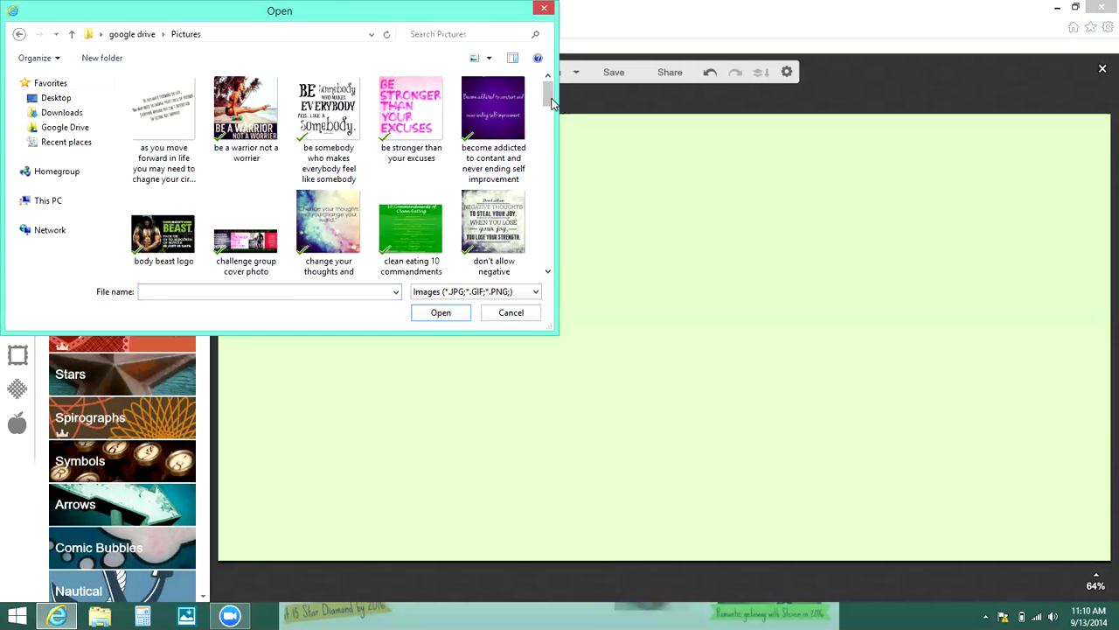
{"action": "scroll", "coordinate": [547, 127], "scroll_direction": "down", "scroll_amount": 3}
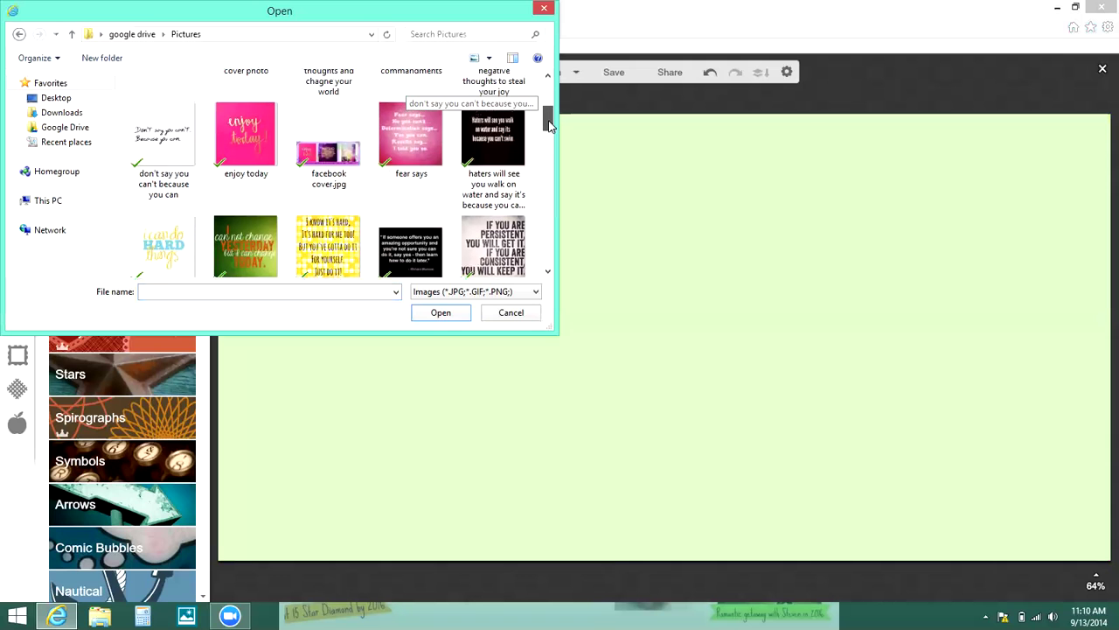
{"action": "scroll", "coordinate": [549, 125], "scroll_direction": "down", "scroll_amount": 3}
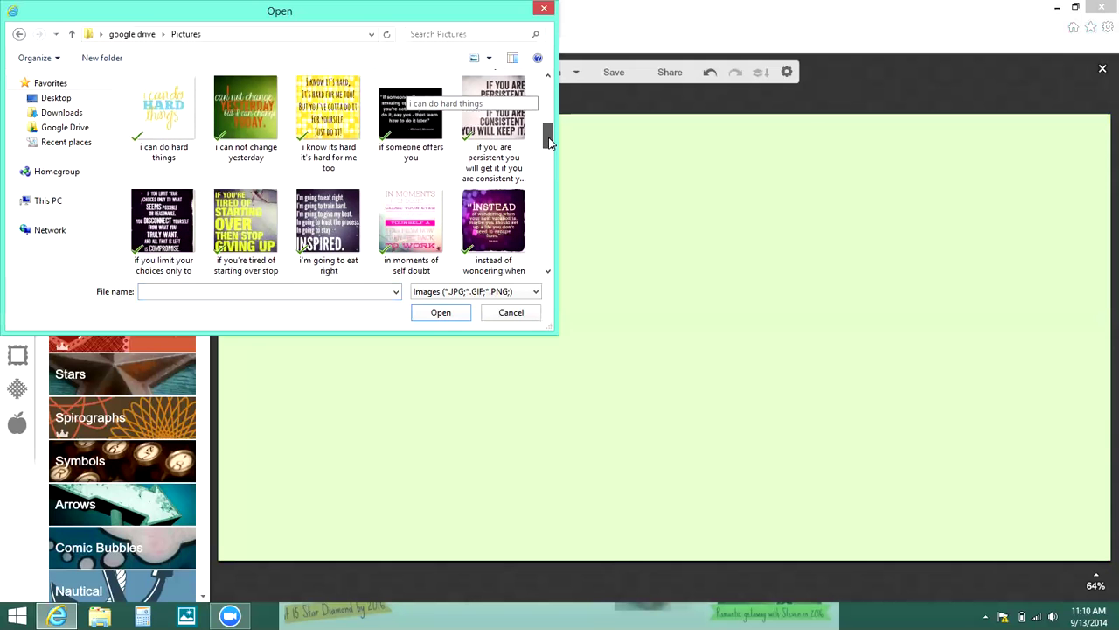
{"action": "left_click", "coordinate": [255, 114]}
{"action": "left_click", "coordinate": [448, 317]}
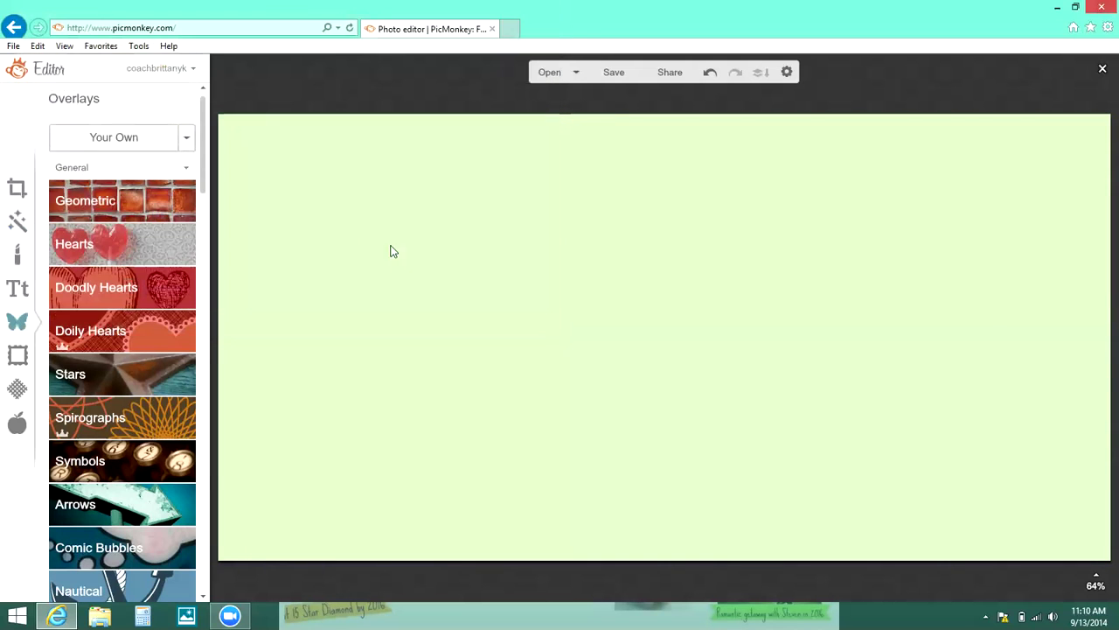
{"action": "left_click_drag", "start_coordinate": [639, 291], "coordinate": [472, 200]}
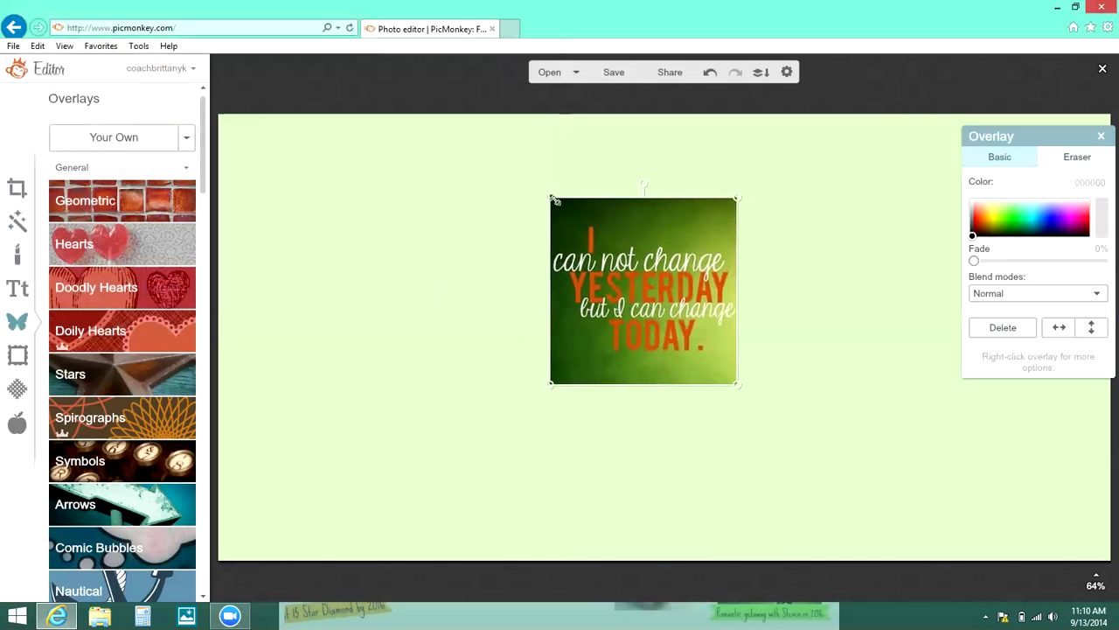
{"action": "left_click_drag", "start_coordinate": [633, 288], "coordinate": [320, 221]}
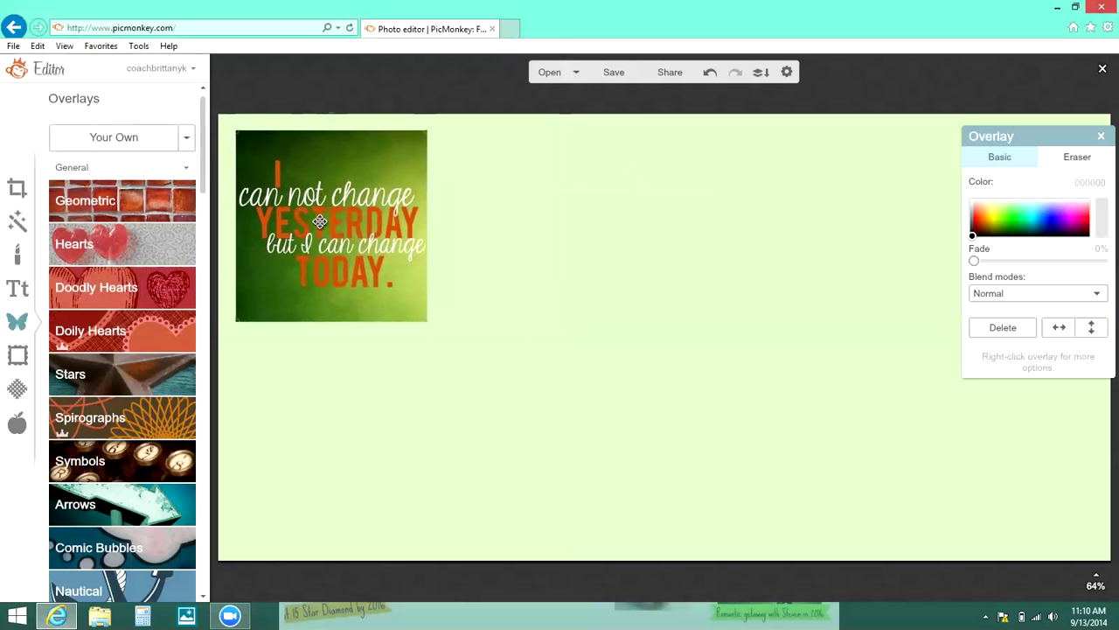
Step: Add the "Sometimes the smallest step" quote picture from the Pictures folder as a second overlay
{"action": "left_click", "coordinate": [111, 145]}
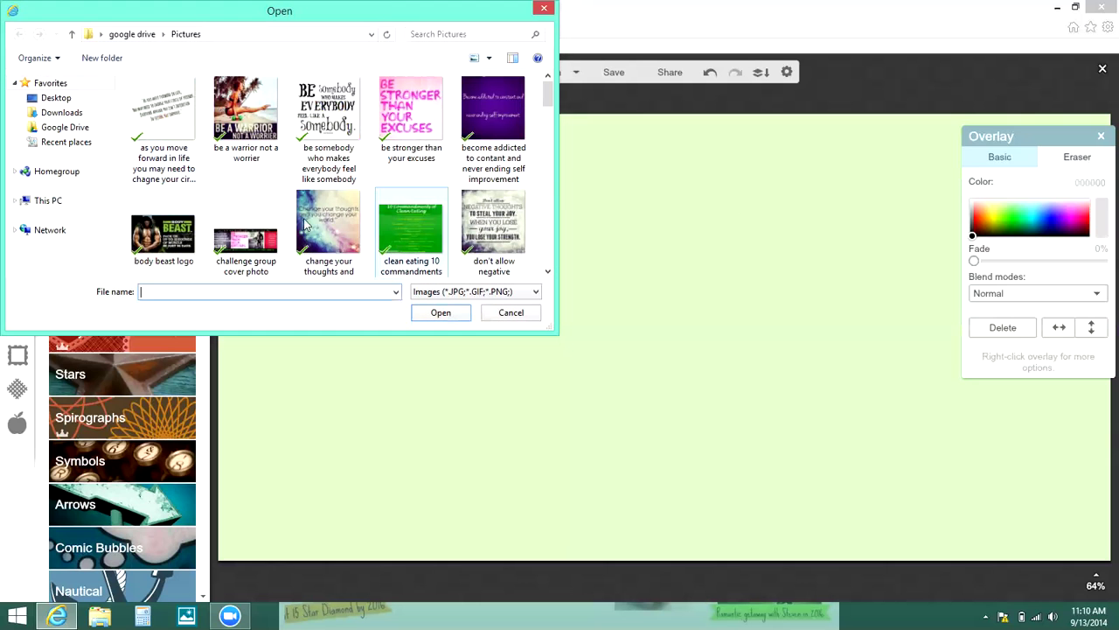
{"action": "left_click_drag", "start_coordinate": [549, 96], "coordinate": [551, 192]}
{"action": "left_click", "coordinate": [350, 165]}
{"action": "left_click", "coordinate": [448, 312]}
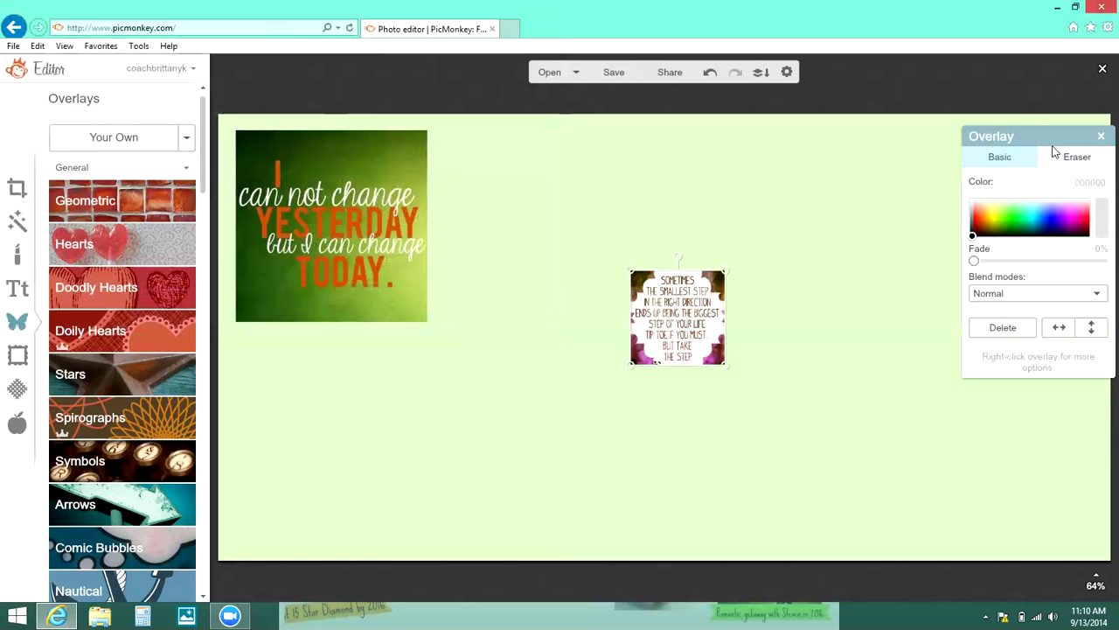
Step: Enlarge the "Sometimes the smallest step" overlay to match the first picture's size and place it in the canvas's upper-right corner
{"action": "left_click_drag", "start_coordinate": [1044, 143], "coordinate": [452, 428]}
{"action": "left_click_drag", "start_coordinate": [721, 273], "coordinate": [854, 163]}
{"action": "left_click_drag", "start_coordinate": [769, 229], "coordinate": [607, 203]}
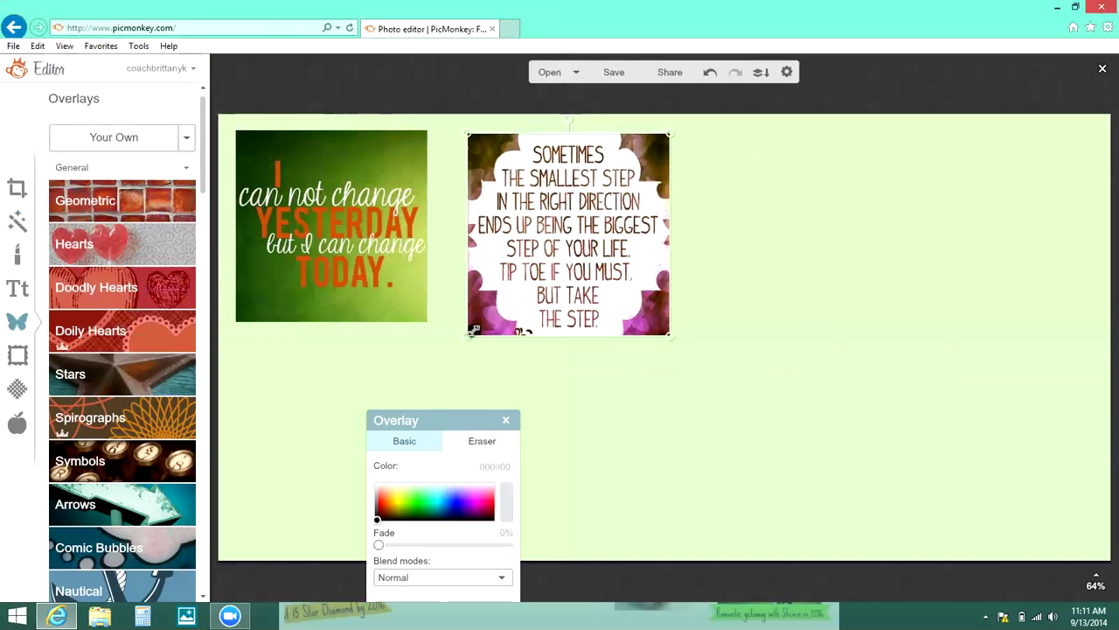
{"action": "left_click_drag", "start_coordinate": [471, 332], "coordinate": [472, 322]}
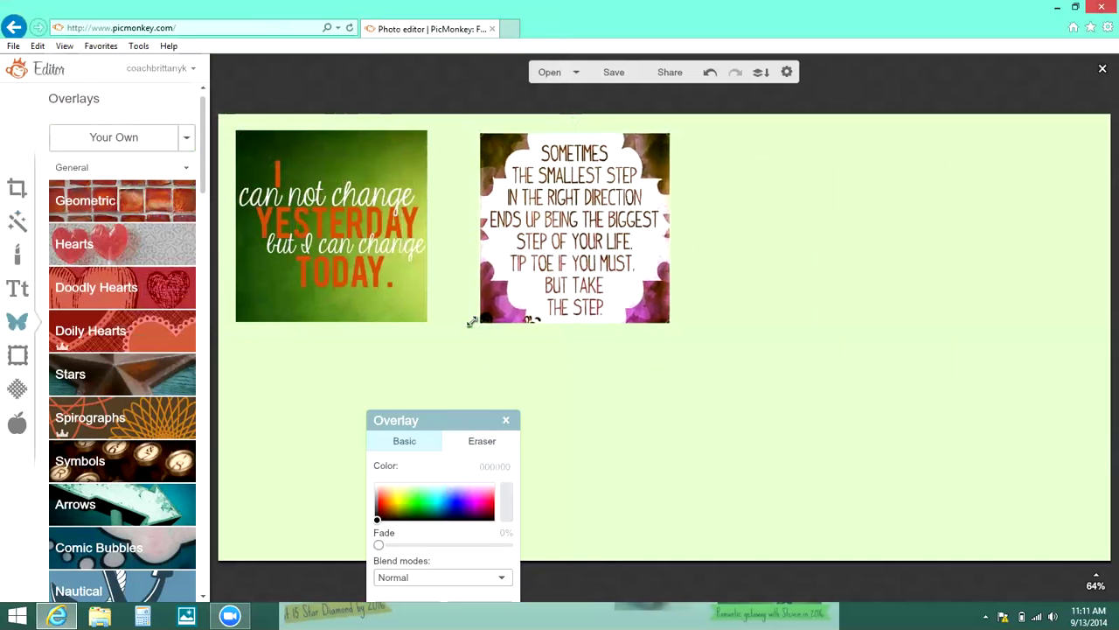
{"action": "left_click_drag", "start_coordinate": [588, 233], "coordinate": [1009, 232]}
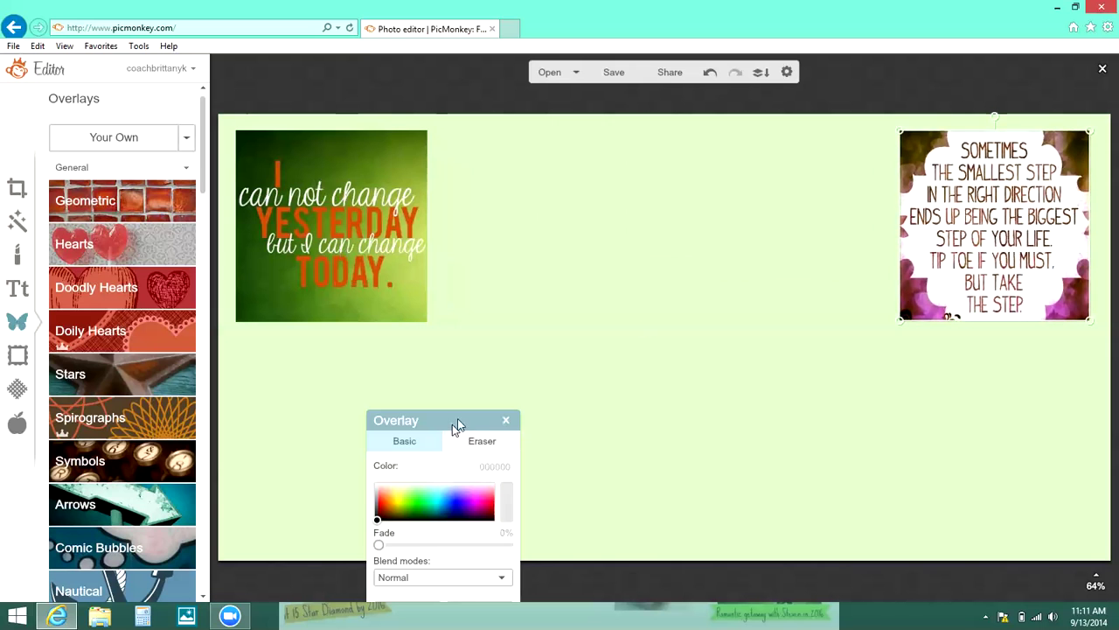
Step: Recolor the "I can not change yesterday" overlay with dark blue 00347c and deselect it
{"action": "left_click_drag", "start_coordinate": [452, 424], "coordinate": [605, 304]}
{"action": "left_click", "coordinate": [658, 296]}
{"action": "left_click", "coordinate": [373, 234]}
{"action": "mouse_move", "coordinate": [565, 385]}
{"action": "left_mouse_down"}
{"action": "mouse_move", "coordinate": [551, 383]}
{"action": "mouse_move", "coordinate": [600, 387]}
{"action": "left_mouse_up"}
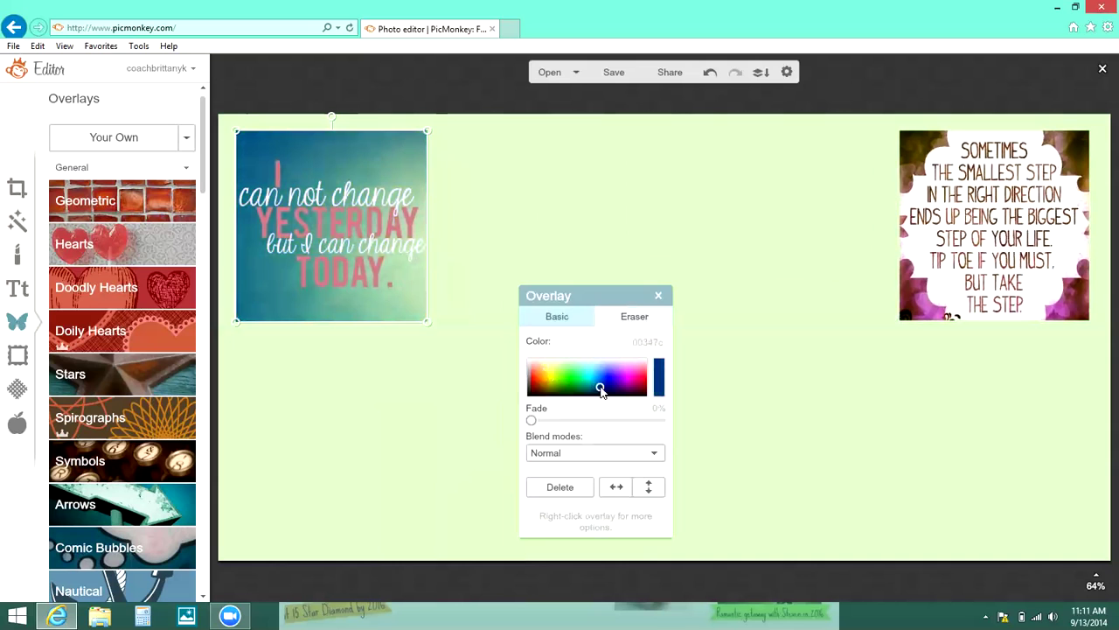
{"action": "left_click", "coordinate": [293, 465]}
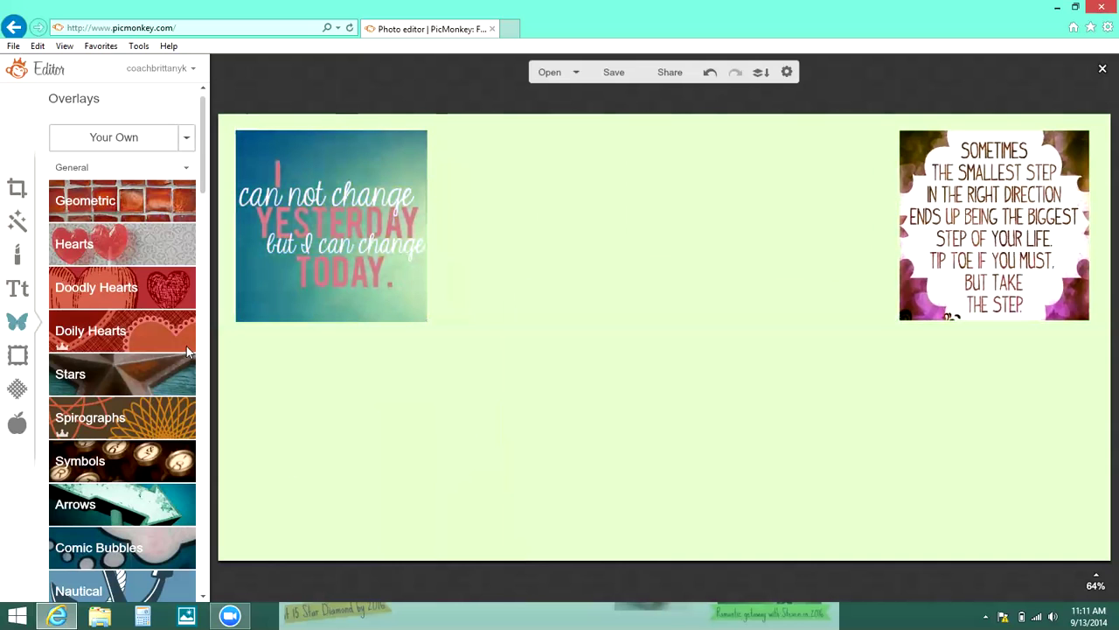
Step: Check the "help wanted" sample flyer, then add a "HELP WANTED" text to the canvas in the Trashhand font
{"action": "left_click", "coordinate": [18, 291]}
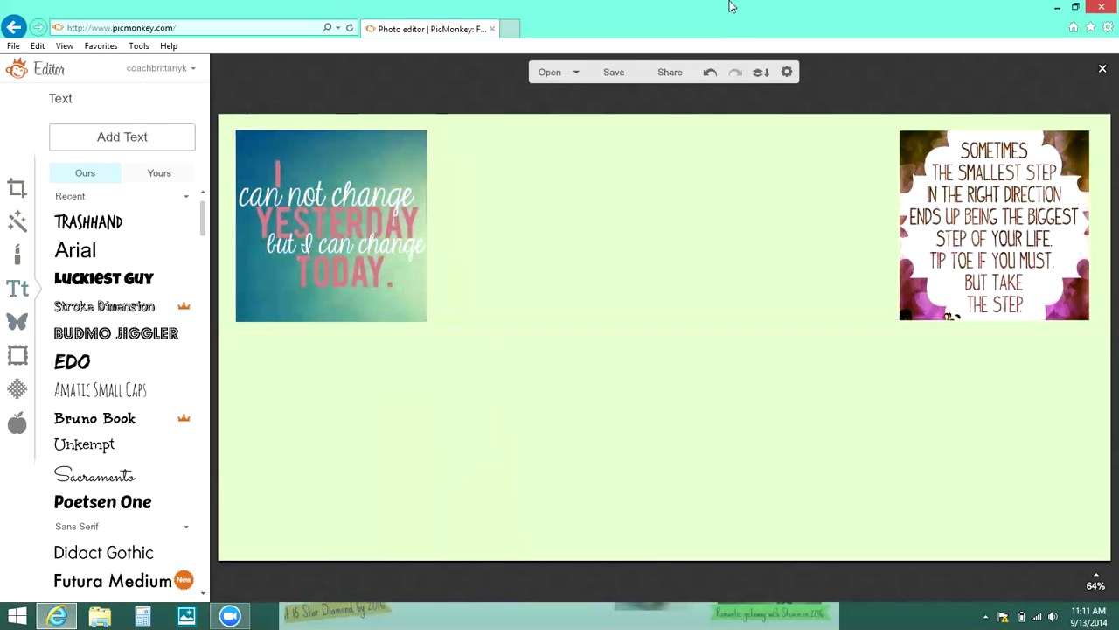
{"action": "left_click", "coordinate": [809, 177]}
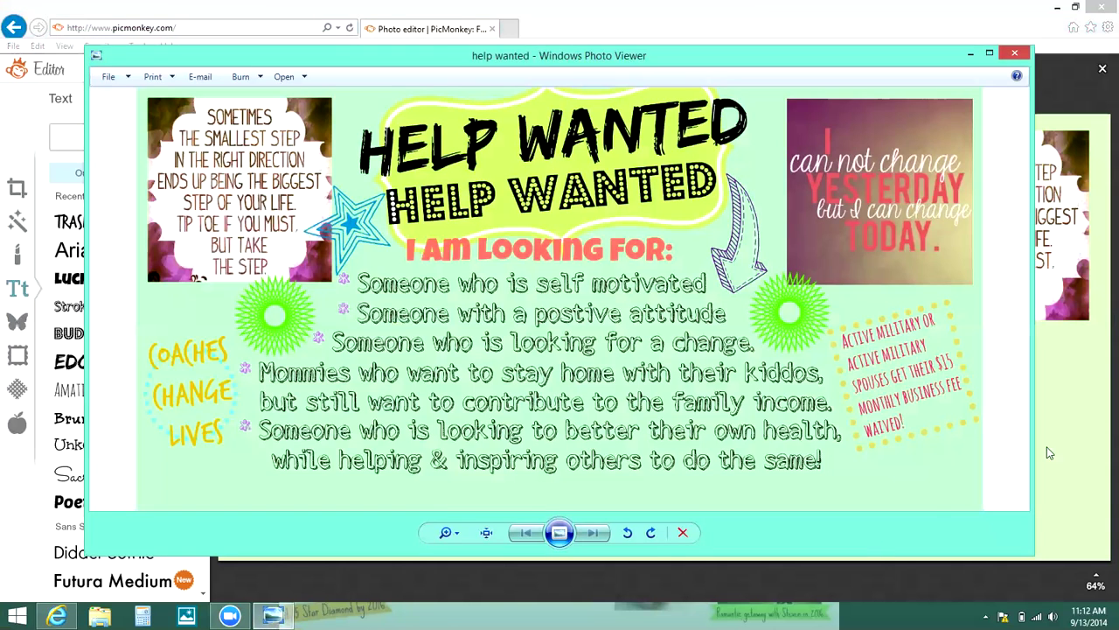
{"action": "left_click", "coordinate": [1051, 464]}
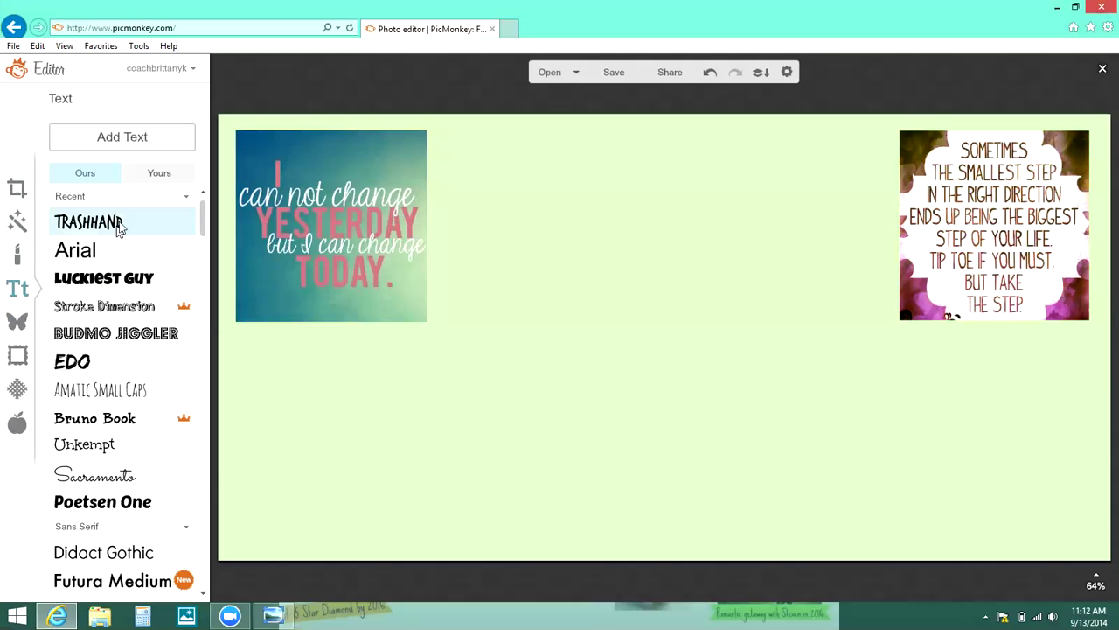
{"action": "left_click", "coordinate": [167, 140]}
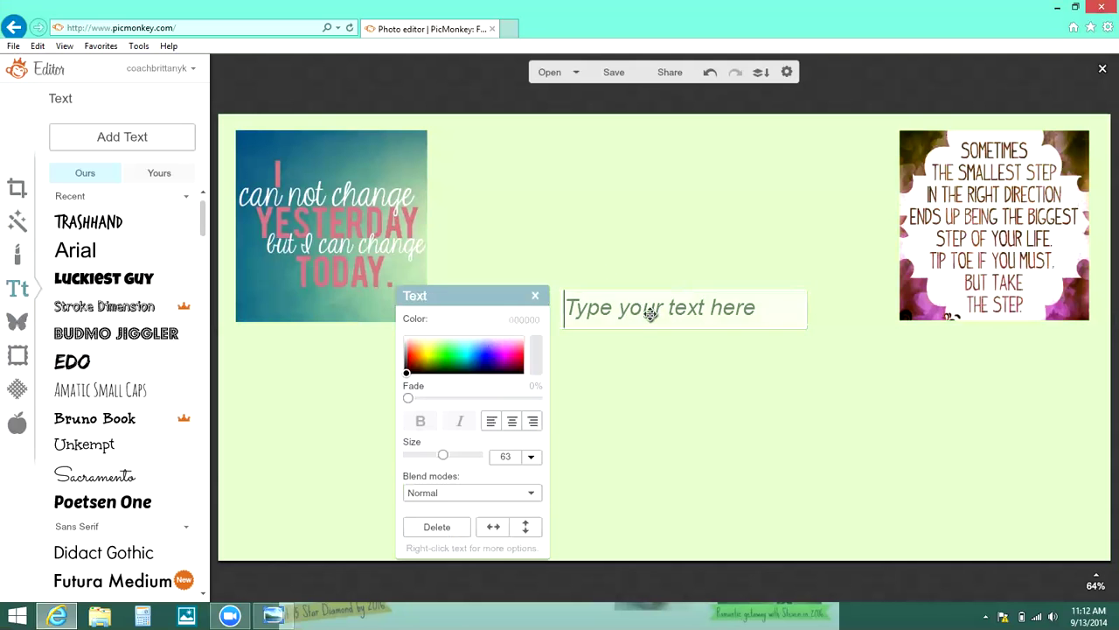
{"action": "type", "text": "HELP WANTED"}
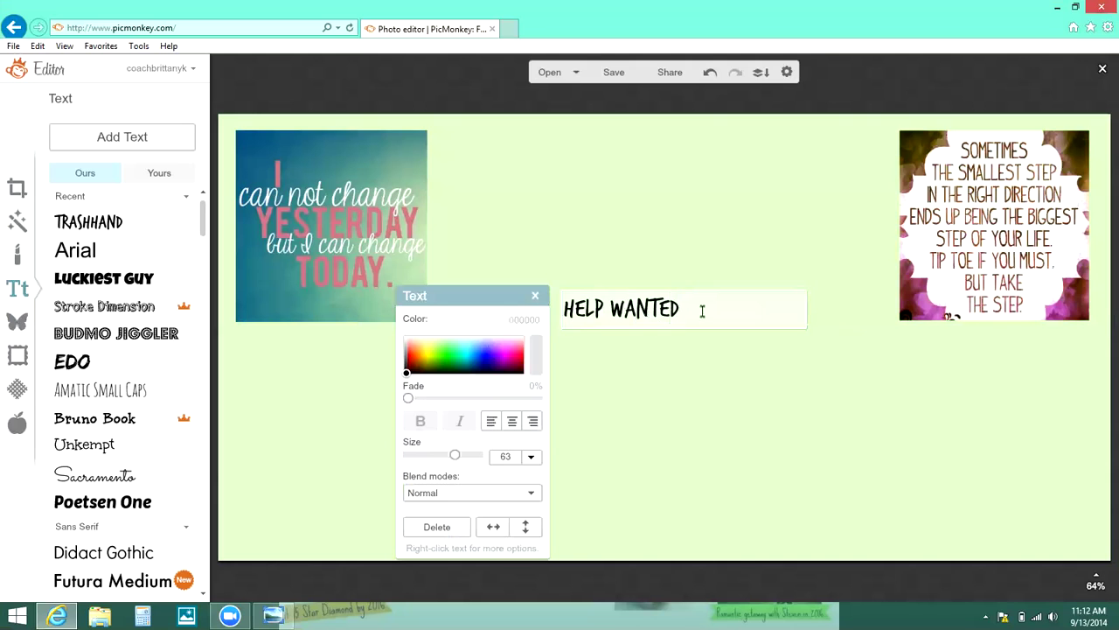
Step: Enlarge the "HELP WANTED" text to size 157 on a single line and place it between the two quote pictures
{"action": "left_click_drag", "start_coordinate": [702, 311], "coordinate": [548, 327]}
{"action": "left_click_drag", "start_coordinate": [444, 462], "coordinate": [468, 466]}
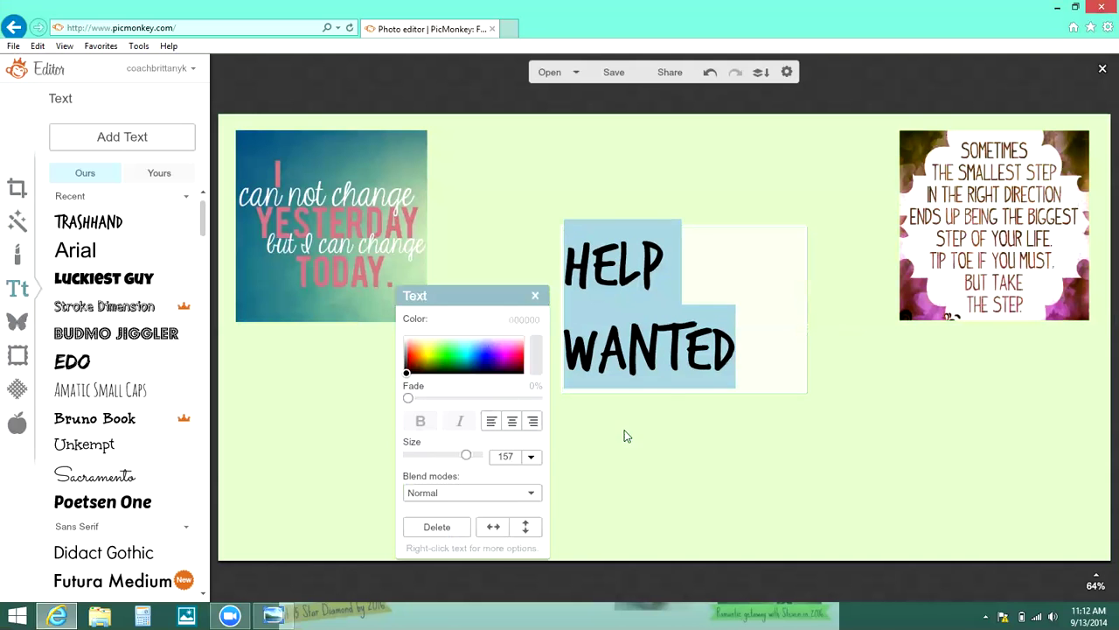
{"action": "left_click", "coordinate": [708, 440]}
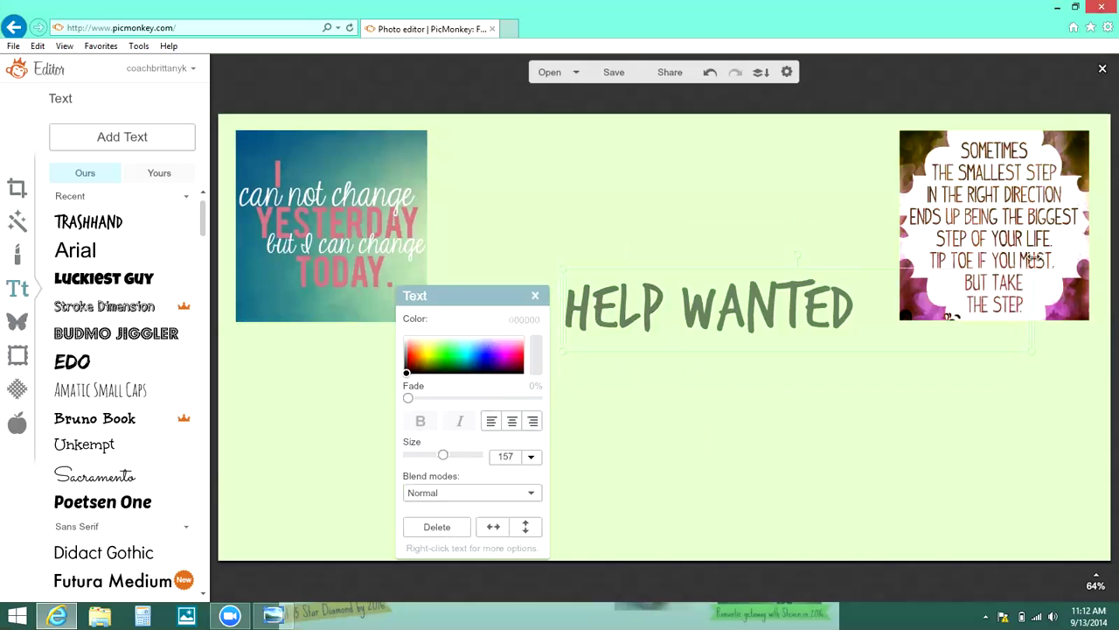
{"action": "left_click", "coordinate": [822, 437]}
{"action": "left_click_drag", "start_coordinate": [802, 347], "coordinate": [724, 212]}
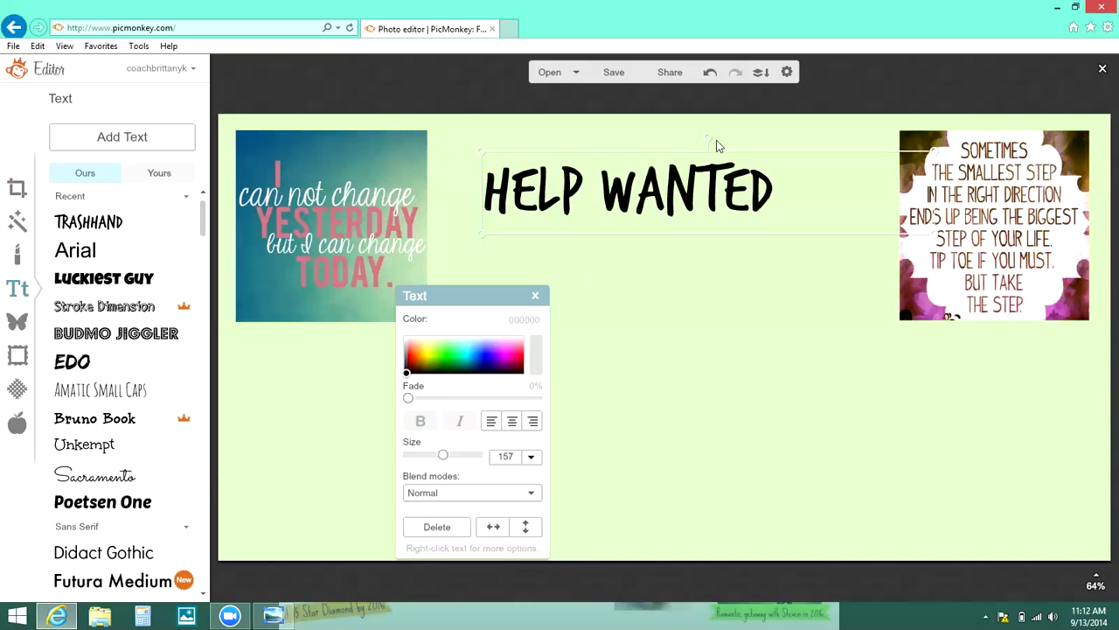
Step: Tilt the "HELP WANTED" heading upward to the right, set its size to 176 and shift it closer to the canvas's upper edge
{"action": "left_click_drag", "start_coordinate": [710, 138], "coordinate": [920, 105]}
{"action": "left_click", "coordinate": [761, 187]}
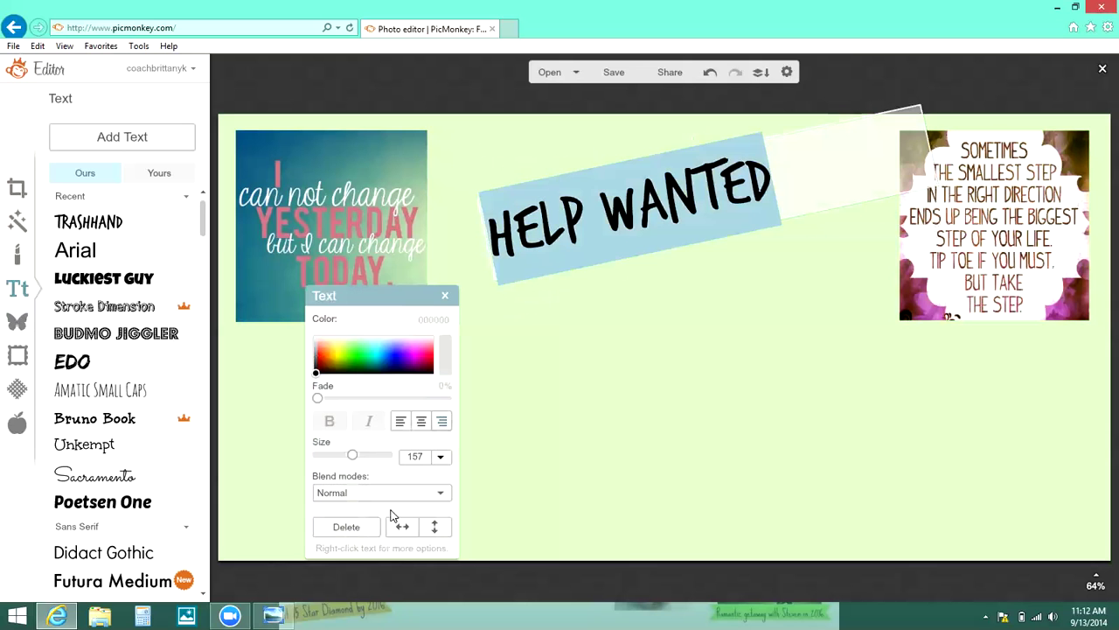
{"action": "left_click_drag", "start_coordinate": [353, 456], "coordinate": [356, 456]}
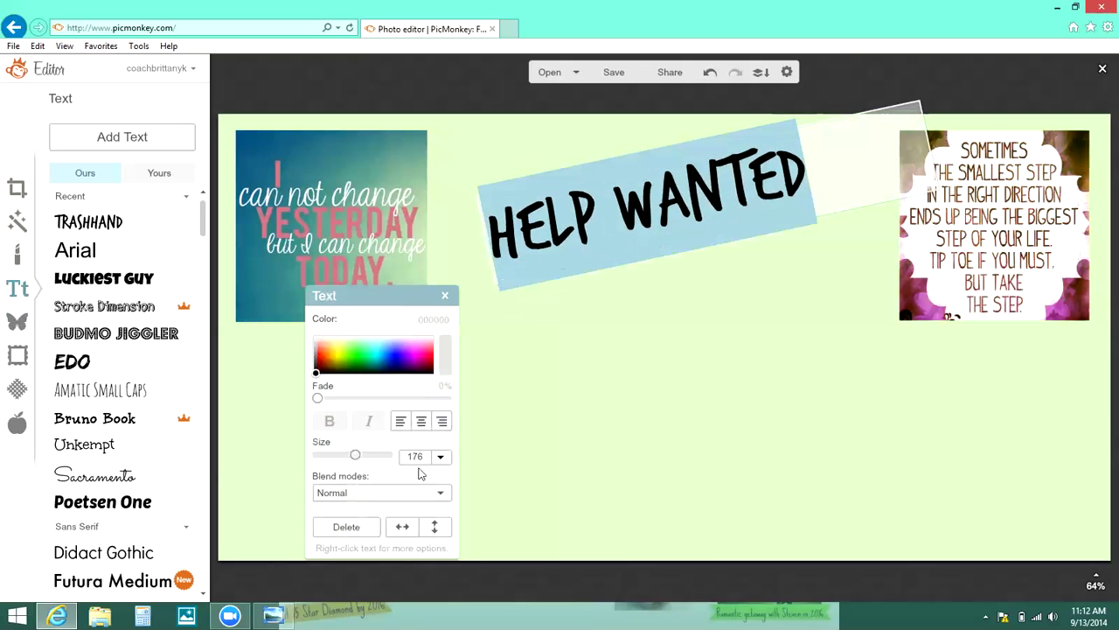
{"action": "left_click", "coordinate": [671, 313]}
{"action": "left_click_drag", "start_coordinate": [688, 174], "coordinate": [687, 154]}
{"action": "left_click_drag", "start_coordinate": [695, 108], "coordinate": [697, 110]}
{"action": "left_click", "coordinate": [650, 307]}
{"action": "left_click_drag", "start_coordinate": [658, 188], "coordinate": [660, 186]}
{"action": "left_click", "coordinate": [655, 274]}
Step: Duplicate the "HELP WANTED" heading and place the copy slightly below and to the right of the original
{"action": "left_click", "coordinate": [647, 191]}
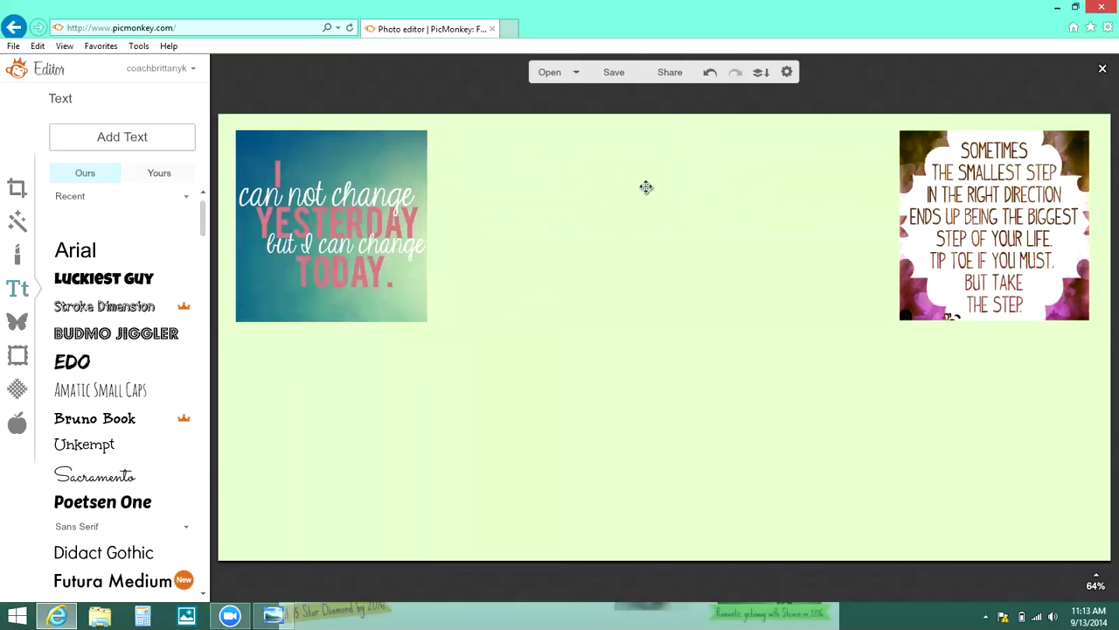
{"action": "right_click", "coordinate": [648, 192]}
{"action": "left_click", "coordinate": [700, 310]}
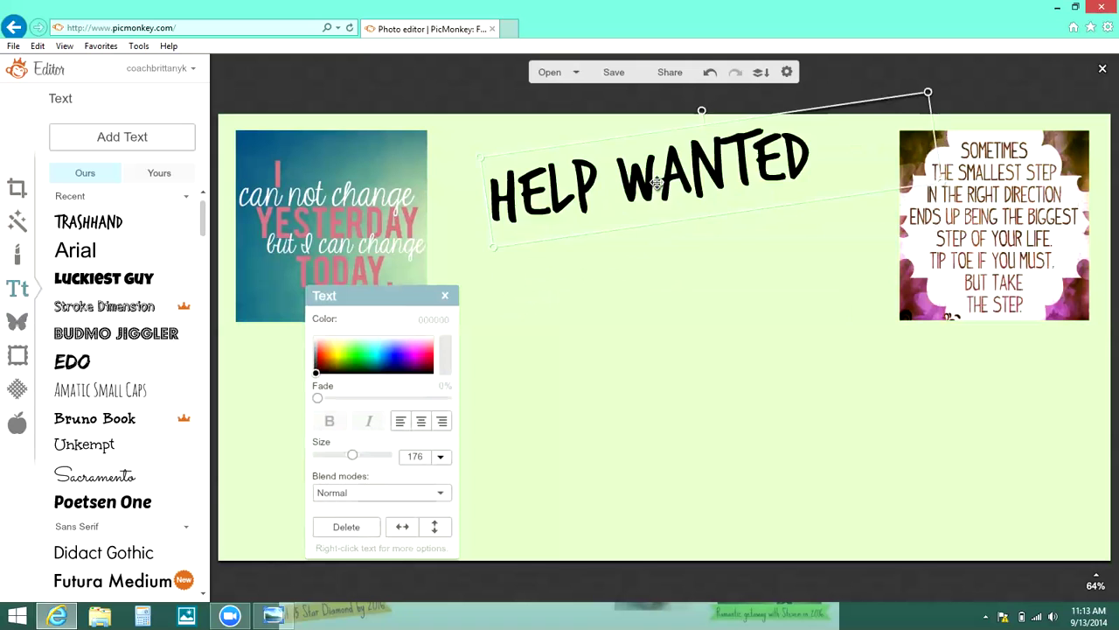
{"action": "left_click_drag", "start_coordinate": [656, 181], "coordinate": [674, 230]}
Step: Change the lower "HELP WANTED" copy to the Budmo Jiggler font at size 111 and shift it slightly left
{"action": "left_click", "coordinate": [673, 230]}
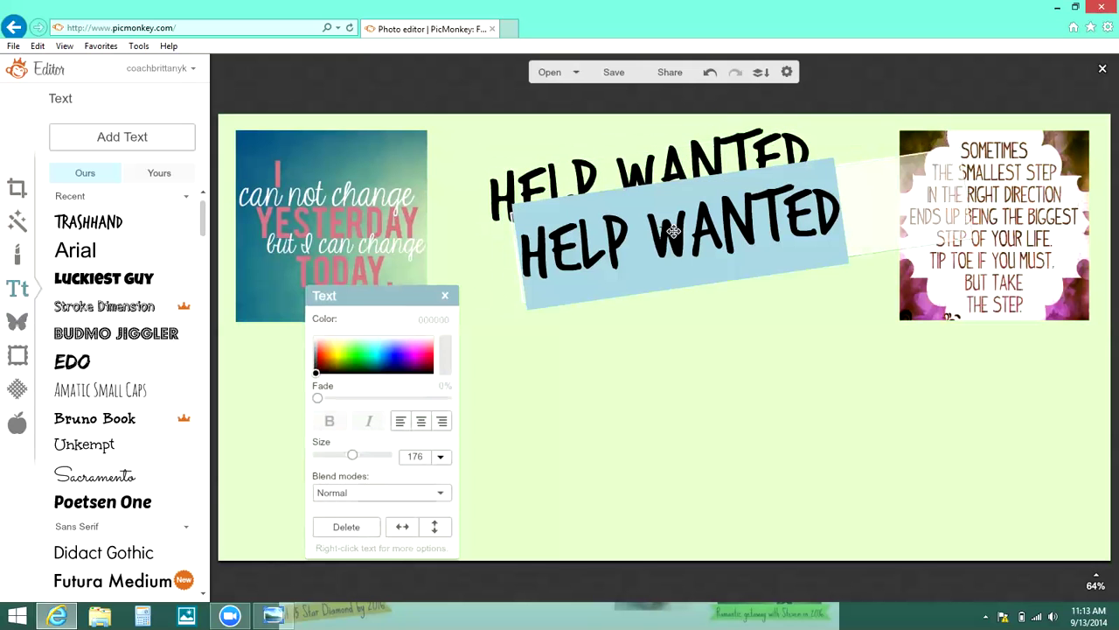
{"action": "left_click", "coordinate": [131, 337]}
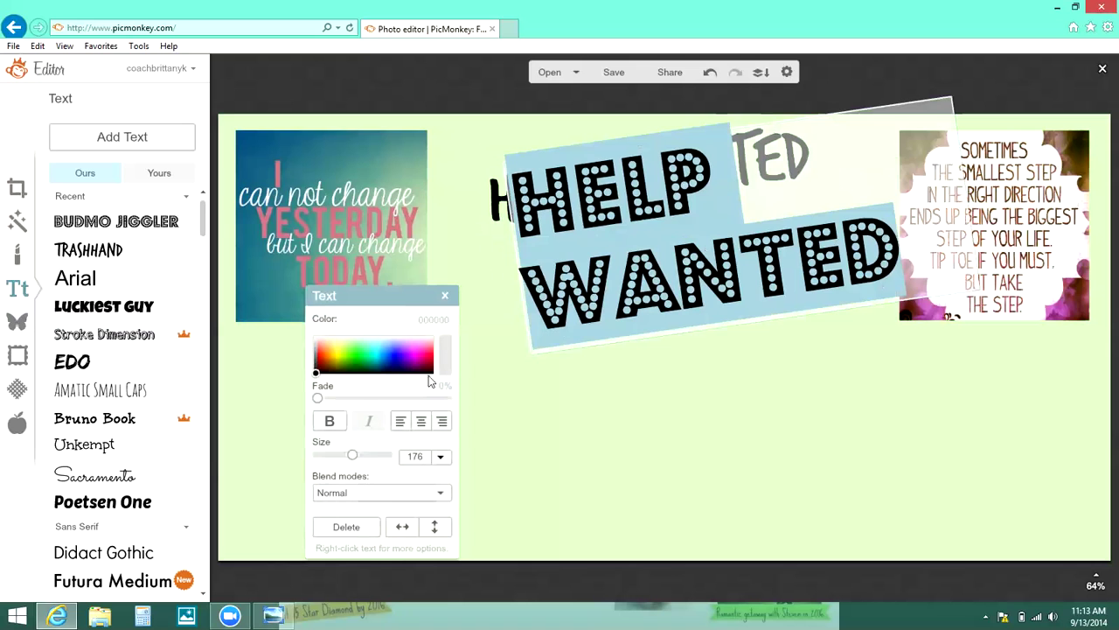
{"action": "mouse_move", "coordinate": [357, 462]}
{"action": "left_mouse_down"}
{"action": "mouse_move", "coordinate": [340, 458]}
{"action": "mouse_move", "coordinate": [352, 457]}
{"action": "left_mouse_up"}
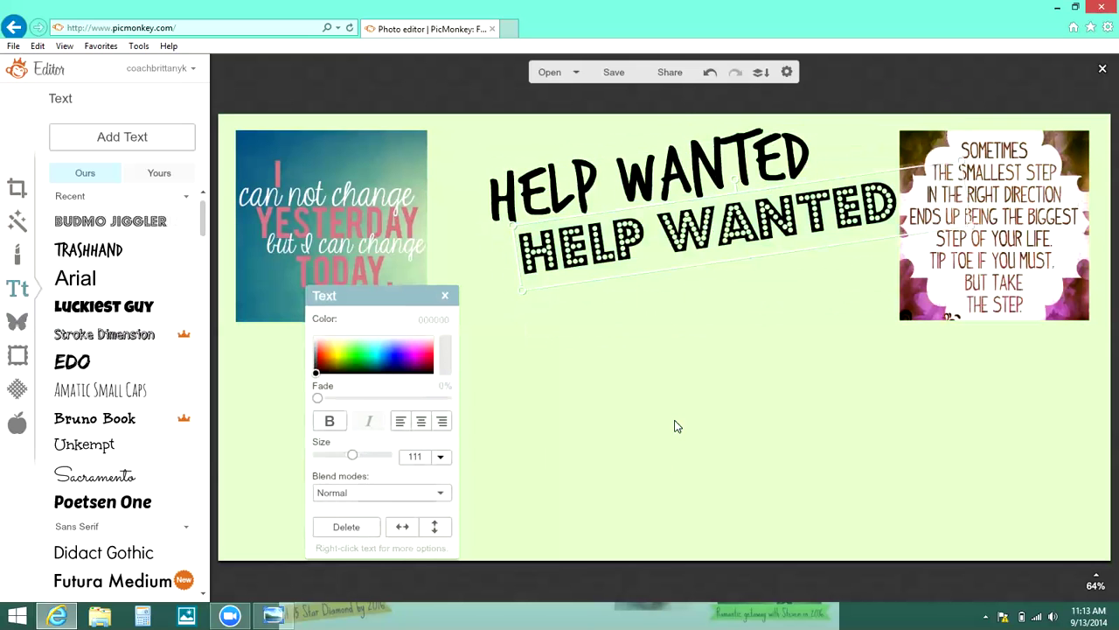
{"action": "left_click_drag", "start_coordinate": [688, 229], "coordinate": [670, 233]}
Step: Change the upper "HELP WANTED" heading to the EDO font at size 157 and nudge both headings into a staggered stack
{"action": "left_click", "coordinate": [652, 175]}
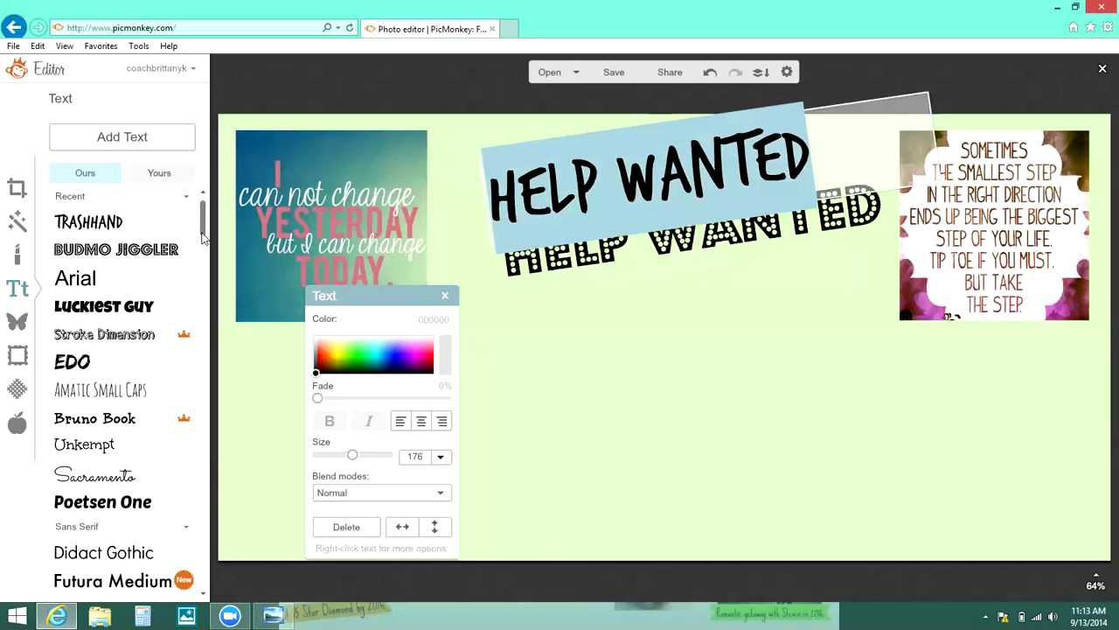
{"action": "scroll", "coordinate": [203, 236], "scroll_direction": "down", "scroll_amount": 1}
{"action": "left_click", "coordinate": [91, 346]}
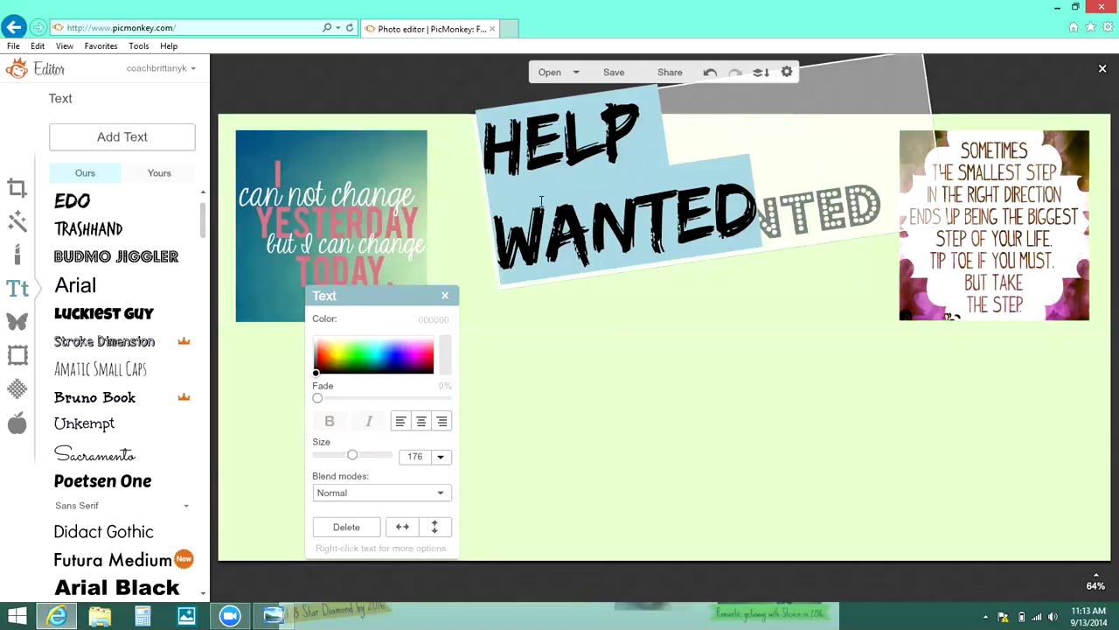
{"action": "left_click_drag", "start_coordinate": [353, 459], "coordinate": [348, 458]}
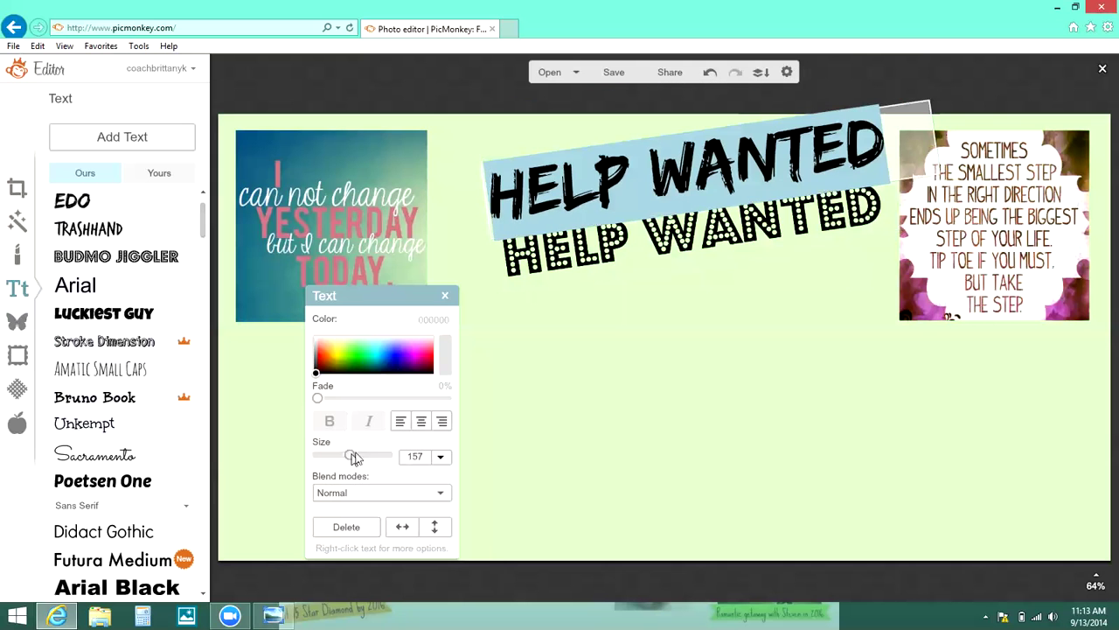
{"action": "left_click_drag", "start_coordinate": [670, 180], "coordinate": [640, 196]}
{"action": "left_click", "coordinate": [660, 242]}
{"action": "left_click_drag", "start_coordinate": [668, 247], "coordinate": [664, 241]}
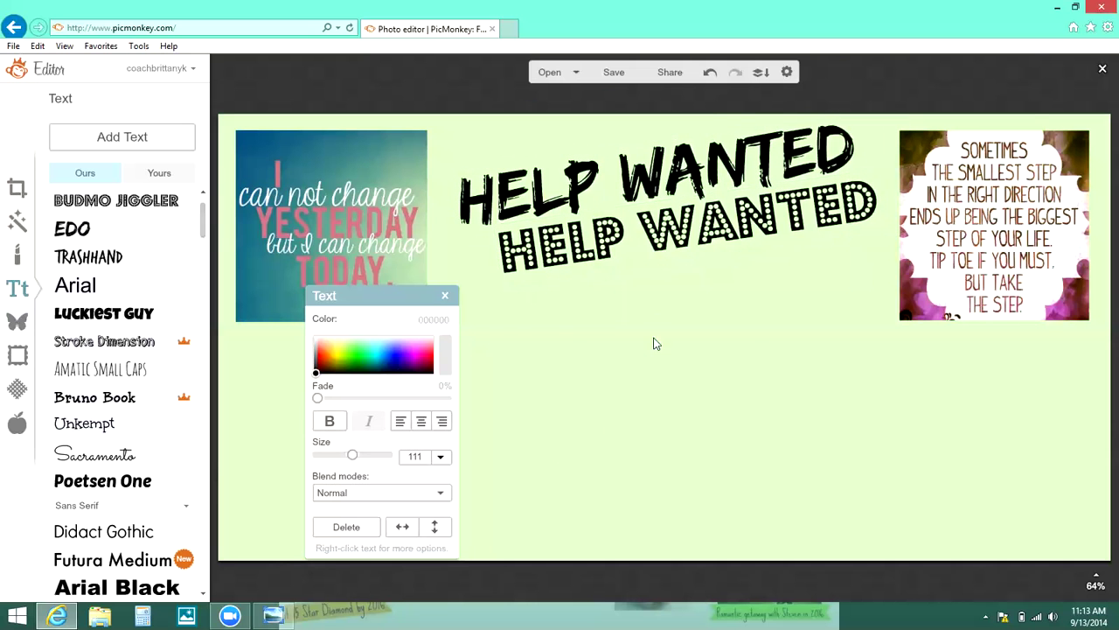
{"action": "left_click", "coordinate": [657, 346]}
Step: Compare with the sample flyer, then add the wide bracket-shaped label with an inner outline from the Royale labels as an overlay
{"action": "left_click", "coordinate": [273, 617]}
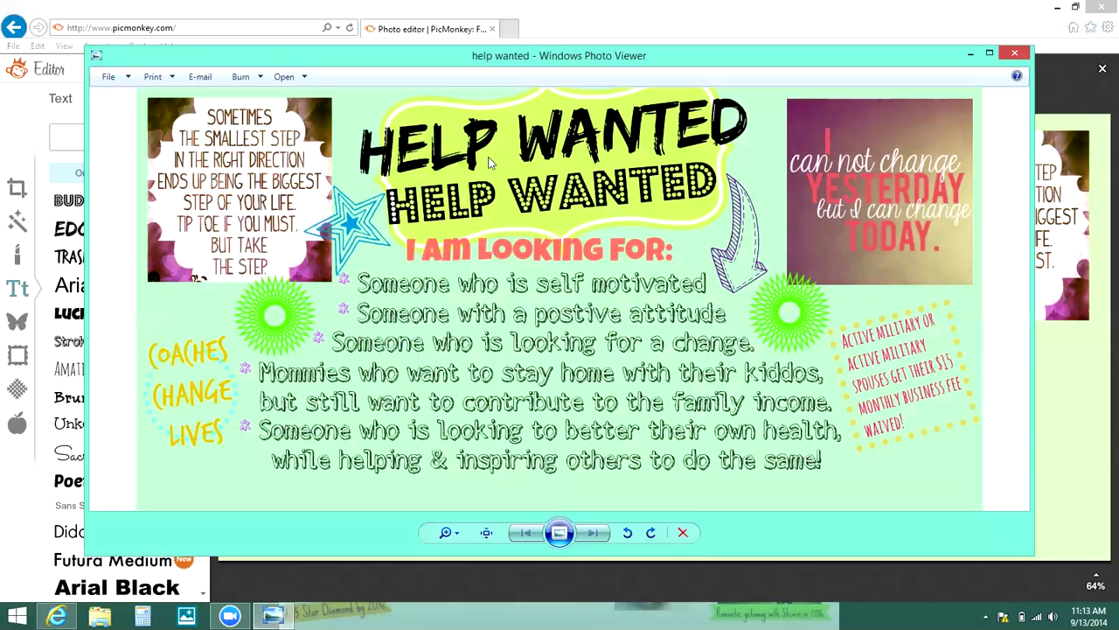
{"action": "left_click", "coordinate": [56, 617]}
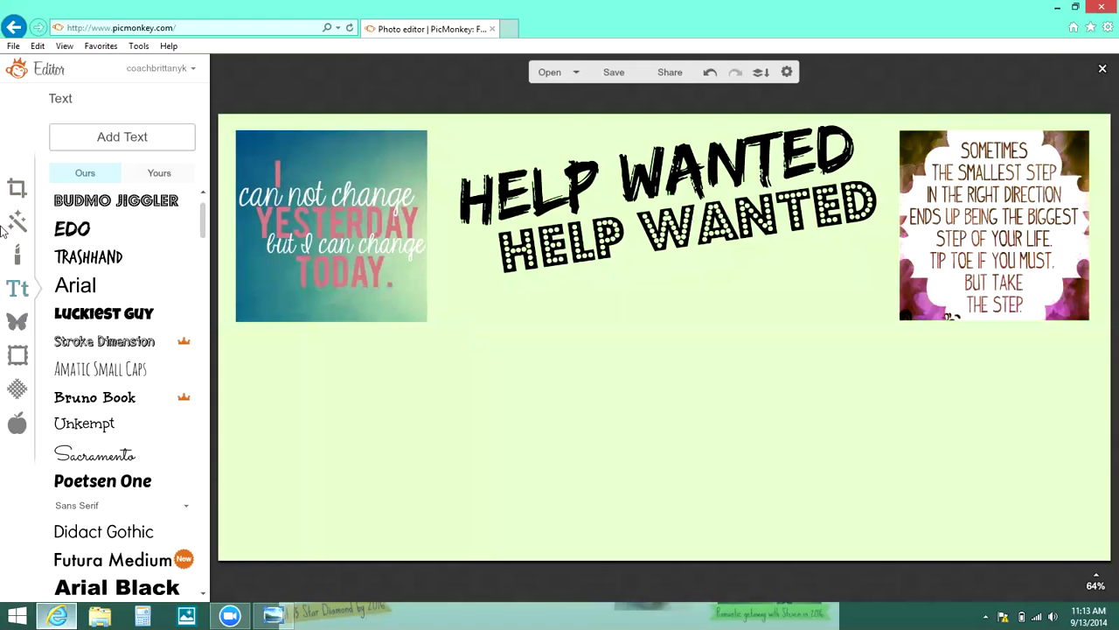
{"action": "left_click", "coordinate": [21, 321]}
{"action": "left_click_drag", "start_coordinate": [202, 167], "coordinate": [219, 425]}
{"action": "left_click", "coordinate": [131, 261]}
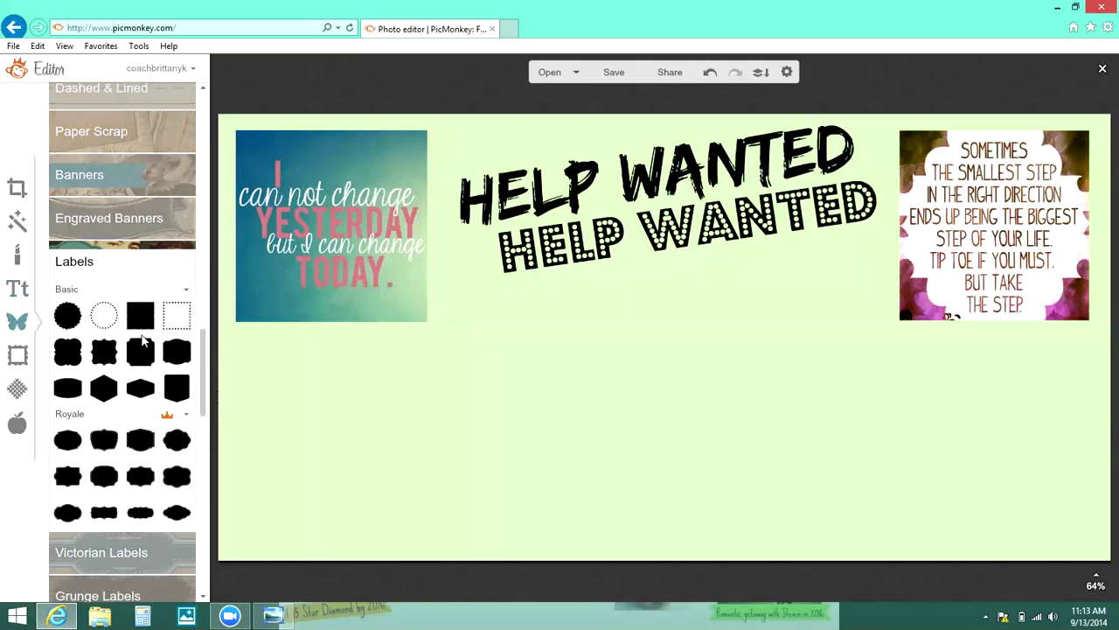
{"action": "left_click", "coordinate": [140, 511]}
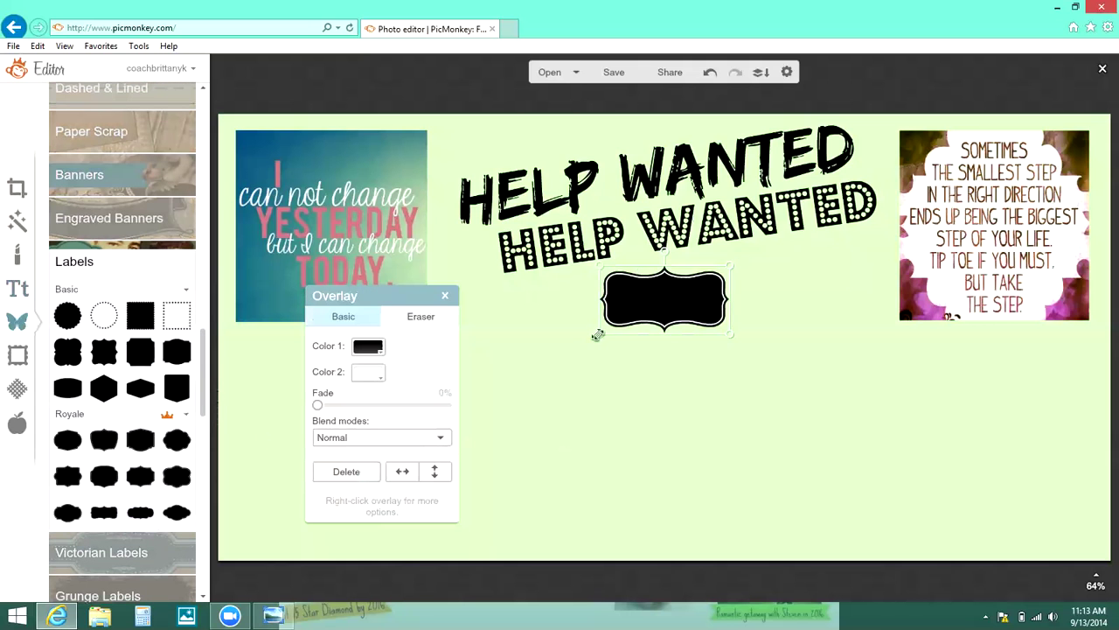
Step: Enlarge the label overlay, tilt it to match the headings and set its first color to bright mint green
{"action": "left_click_drag", "start_coordinate": [599, 334], "coordinate": [409, 499]}
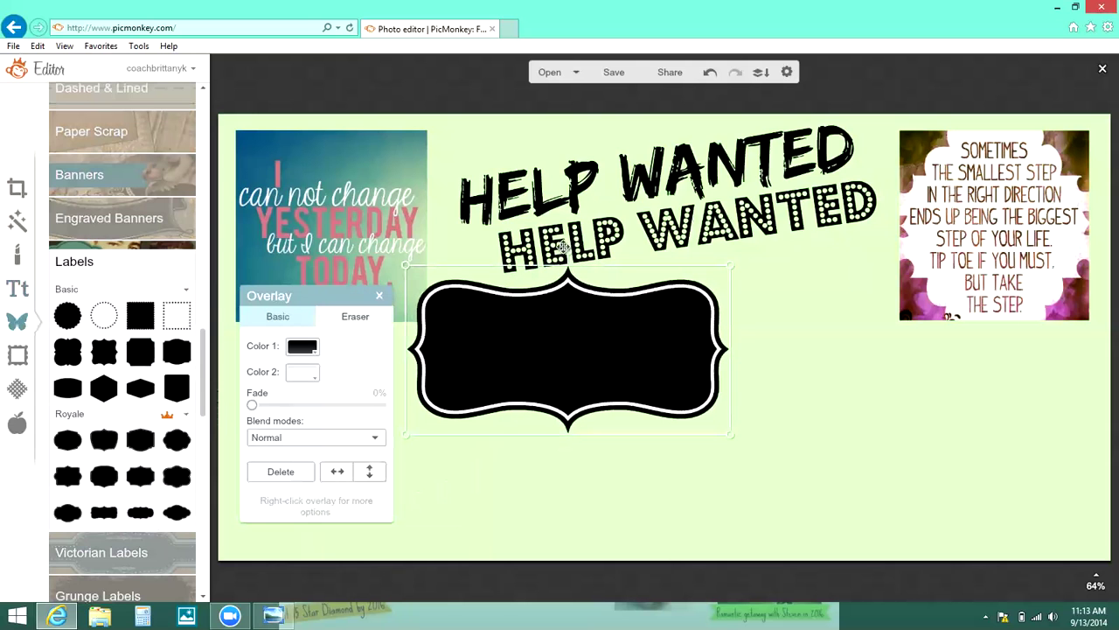
{"action": "left_click_drag", "start_coordinate": [566, 249], "coordinate": [553, 255]}
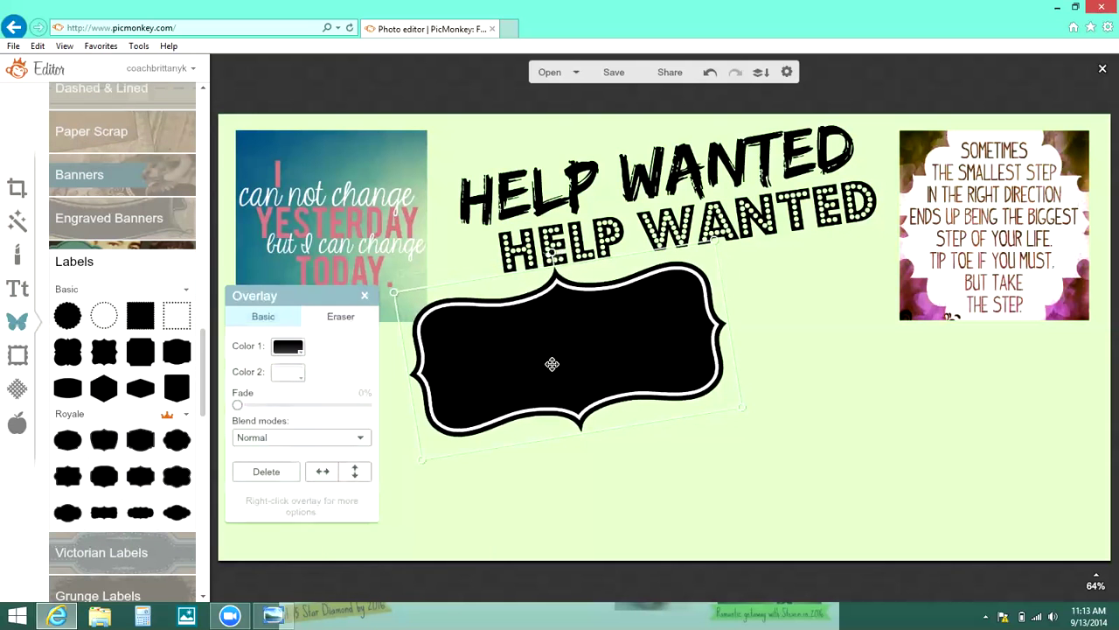
{"action": "left_click", "coordinate": [288, 346]}
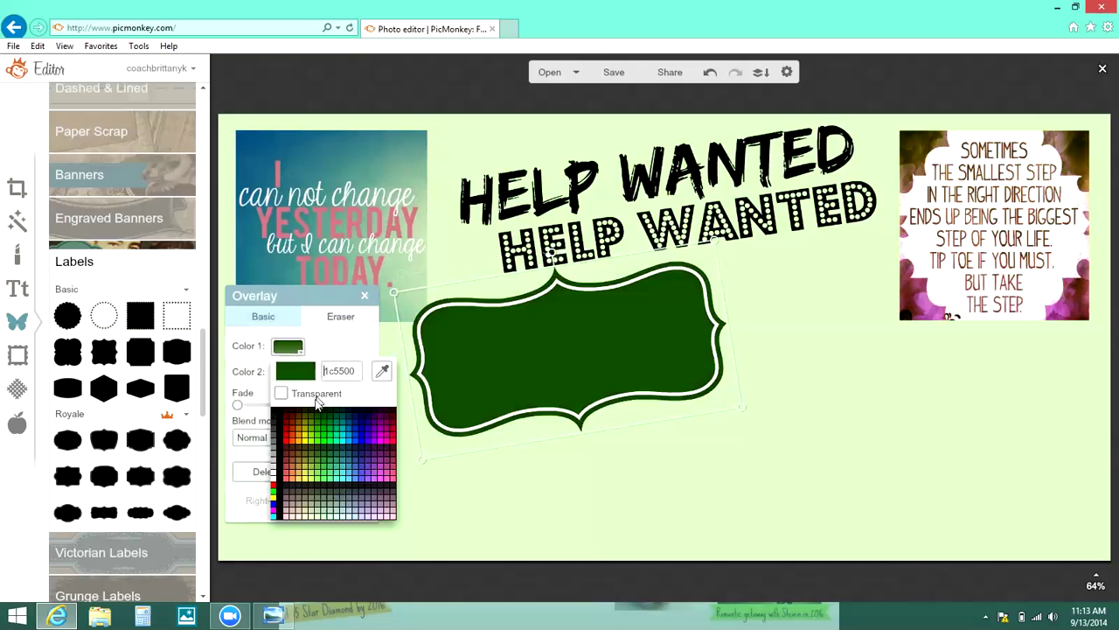
{"action": "left_click", "coordinate": [336, 440]}
Step: Move the green label over the "HELP WANTED" headings and send it to the back
{"action": "left_click_drag", "start_coordinate": [587, 353], "coordinate": [671, 202]}
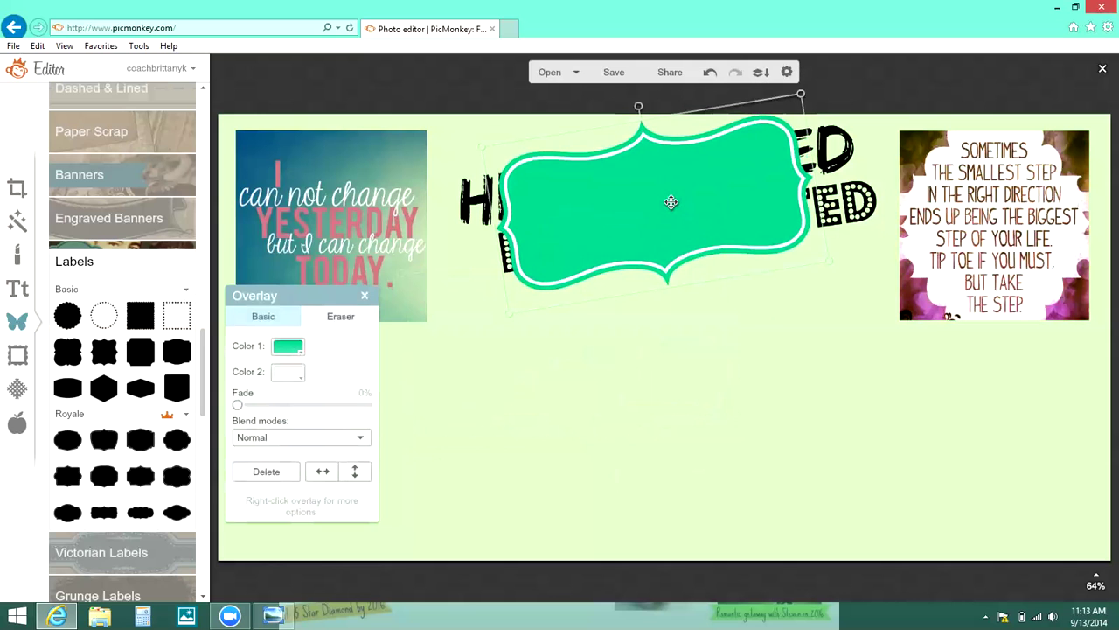
{"action": "right_click", "coordinate": [671, 201]}
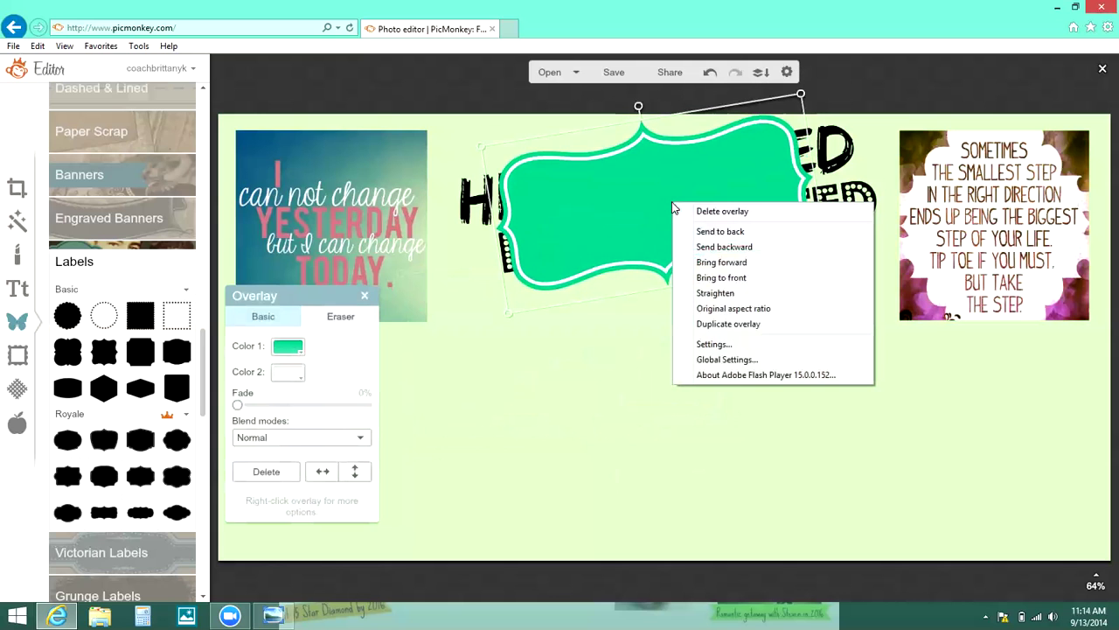
{"action": "left_click", "coordinate": [720, 232]}
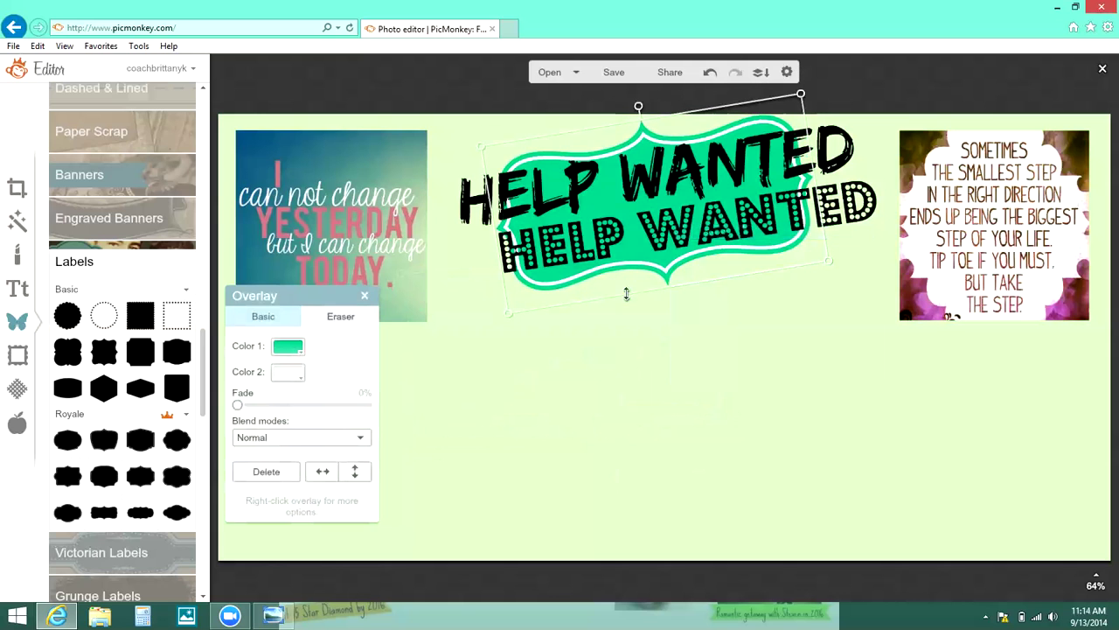
Step: Enlarge the green label slightly and center it behind both "HELP WANTED" headings
{"action": "left_click", "coordinate": [624, 342]}
{"action": "left_click", "coordinate": [765, 242]}
{"action": "left_click_drag", "start_coordinate": [839, 261], "coordinate": [827, 300]}
{"action": "left_click", "coordinate": [678, 248]}
{"action": "left_click_drag", "start_coordinate": [679, 253], "coordinate": [669, 260]}
{"action": "left_click", "coordinate": [674, 348]}
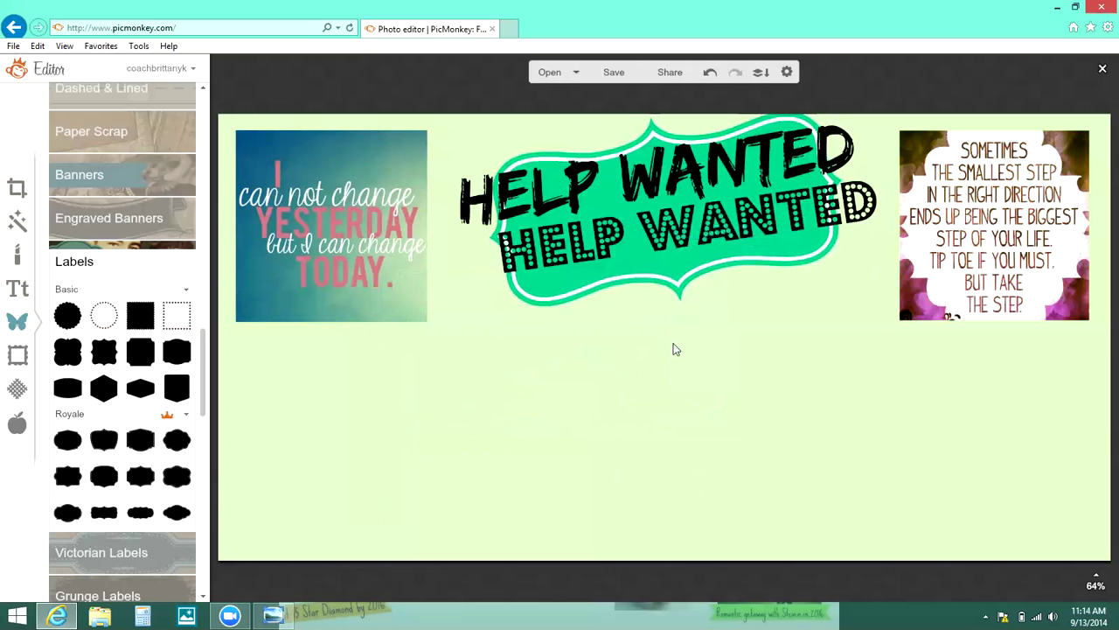
Step: Check the sample flyer, then add the text "I am looking for:" in the Luckiest Guy font
{"action": "left_click", "coordinate": [16, 289]}
{"action": "left_click", "coordinate": [282, 614]}
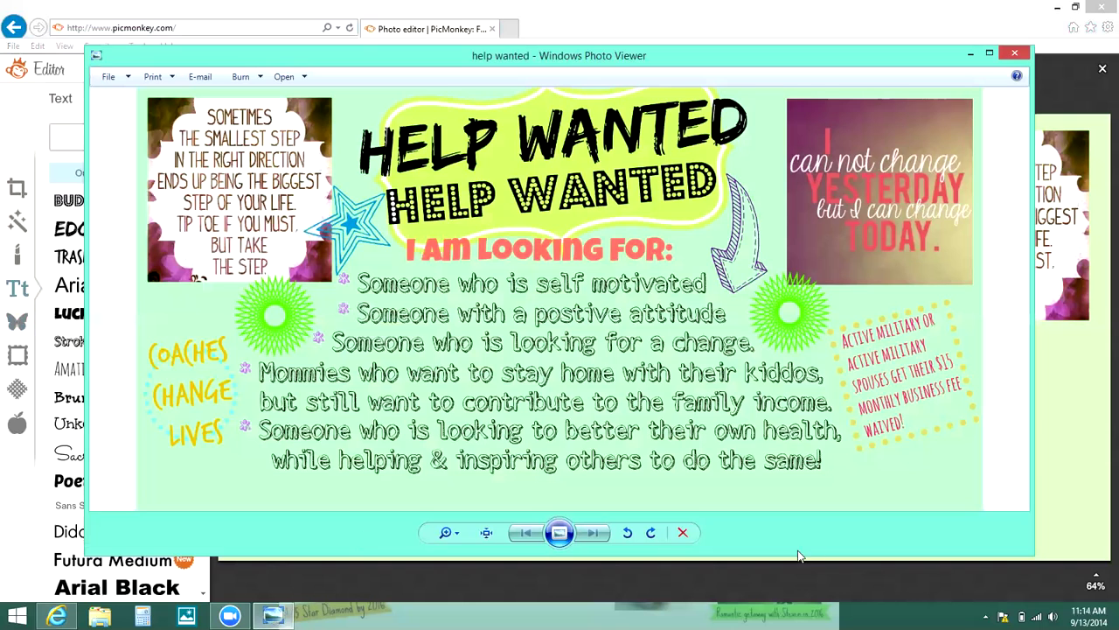
{"action": "left_click", "coordinate": [1060, 473]}
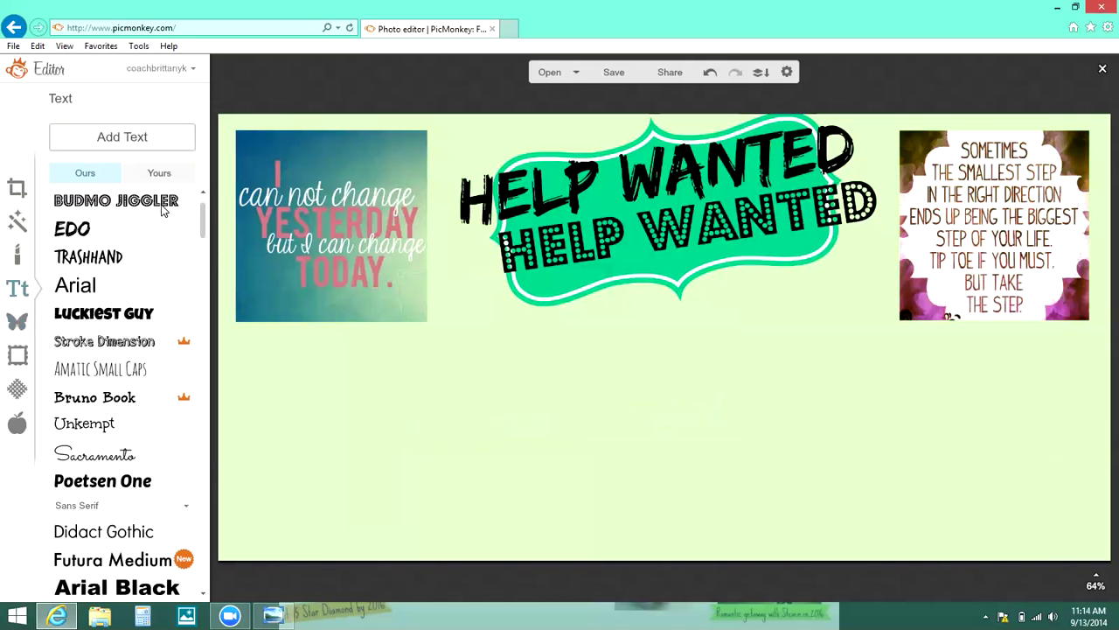
{"action": "left_click", "coordinate": [103, 312]}
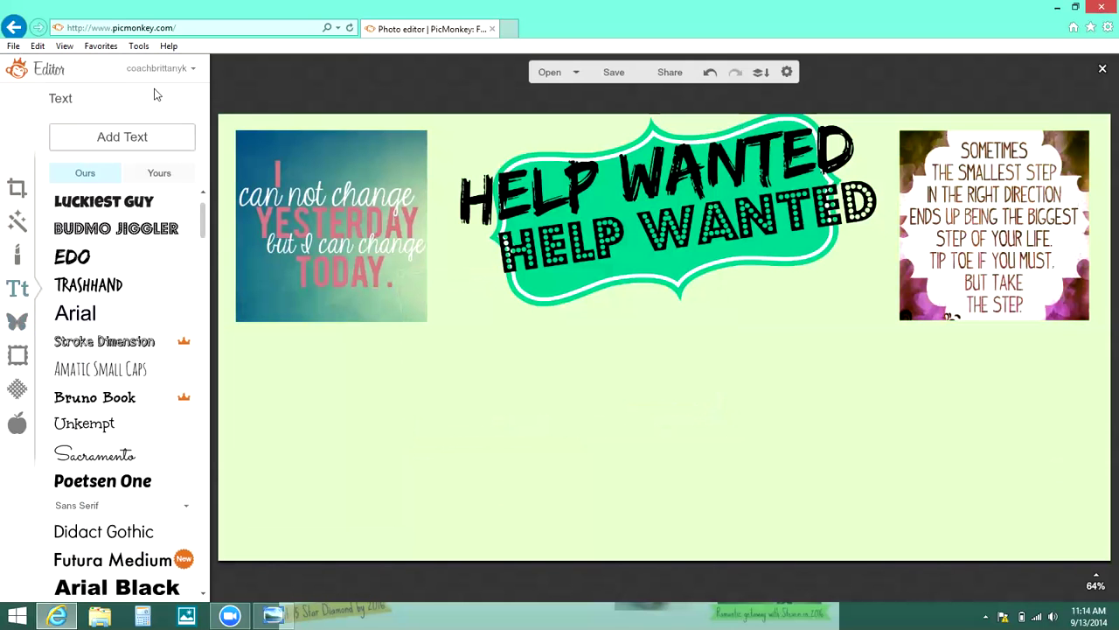
{"action": "left_click", "coordinate": [163, 143]}
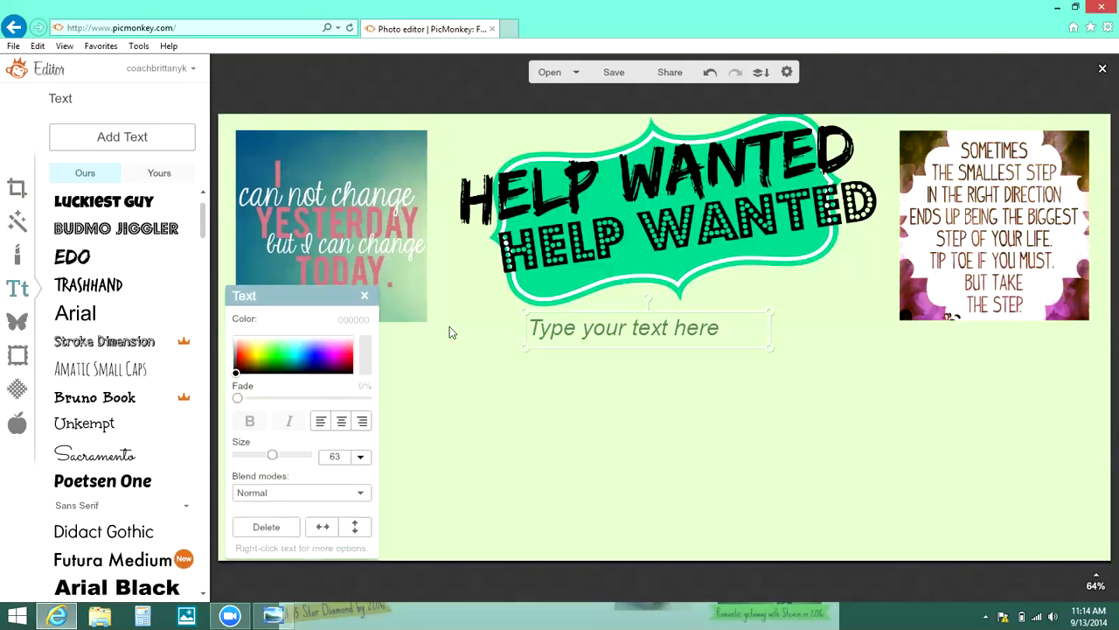
{"action": "left_click", "coordinate": [537, 337]}
{"action": "type", "text": "I am looking f"}
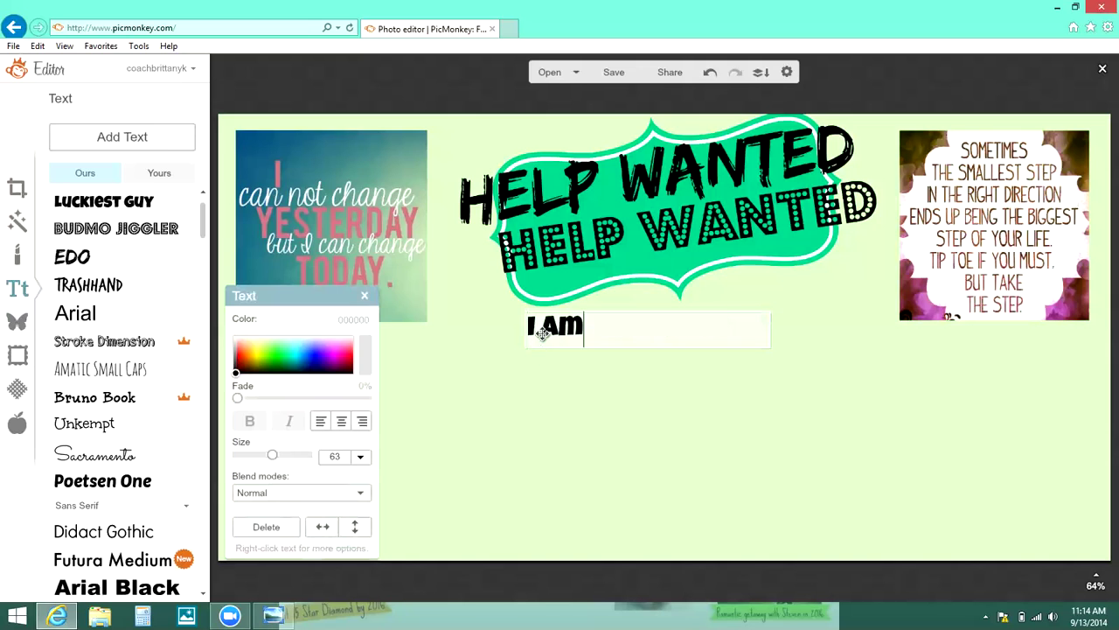
{"action": "type", "text": "or:"}
Step: Color the "I am looking for:" text orange and move it up against the lower edge of the green label
{"action": "key", "text": "ctrl+a"}
{"action": "left_click_drag", "start_coordinate": [317, 365], "coordinate": [249, 359]}
{"action": "left_click", "coordinate": [652, 321]}
{"action": "left_click_drag", "start_coordinate": [653, 322], "coordinate": [696, 285]}
{"action": "left_click", "coordinate": [658, 380]}
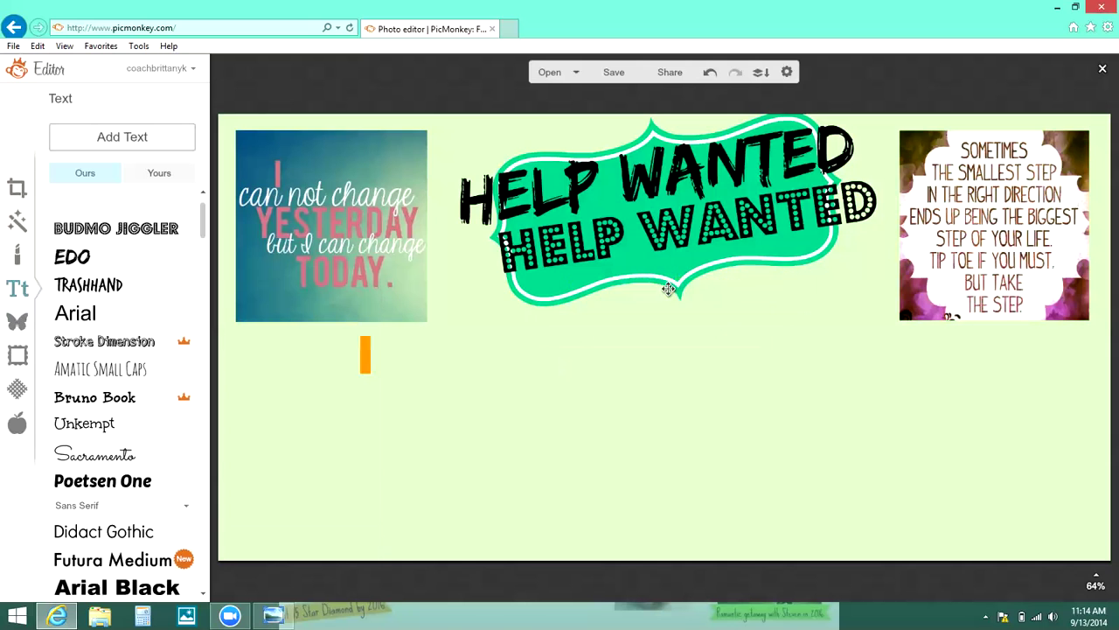
{"action": "left_click", "coordinate": [668, 289]}
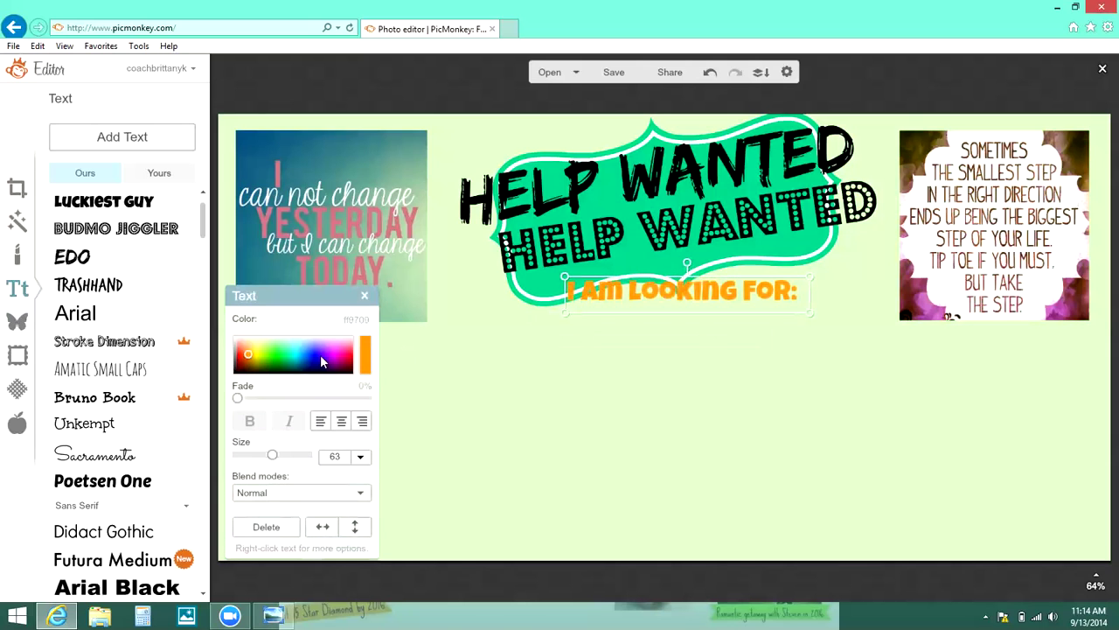
Step: Recolor the "I am looking for:" text bright pink-purple
{"action": "double_click", "coordinate": [594, 302]}
{"action": "left_click_drag", "start_coordinate": [317, 364], "coordinate": [330, 350]}
{"action": "left_click", "coordinate": [529, 376]}
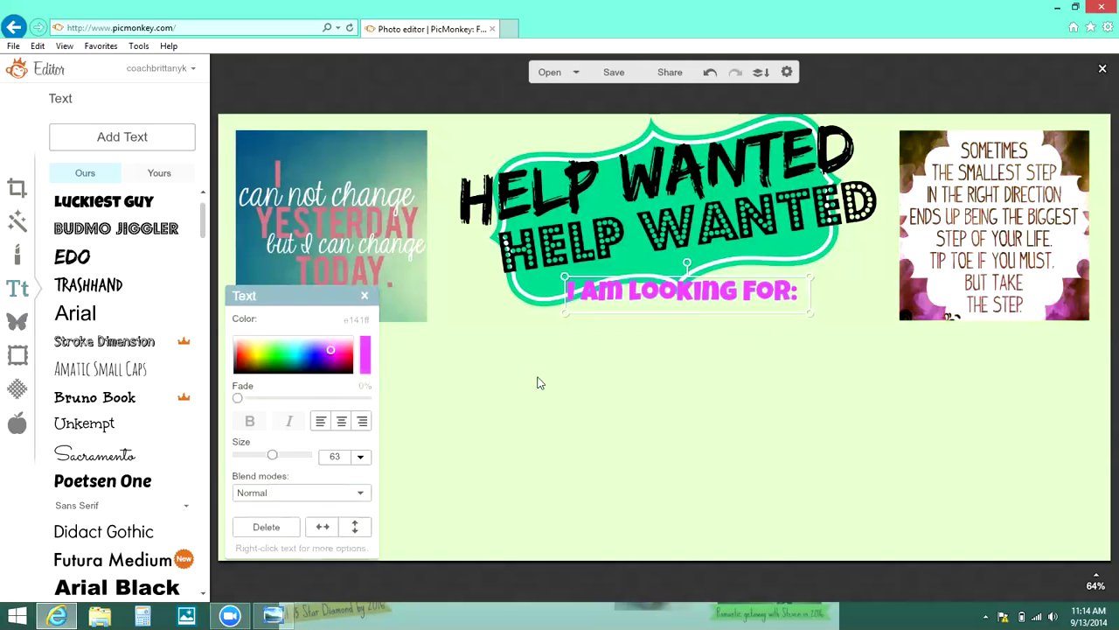
{"action": "left_click", "coordinate": [616, 403]}
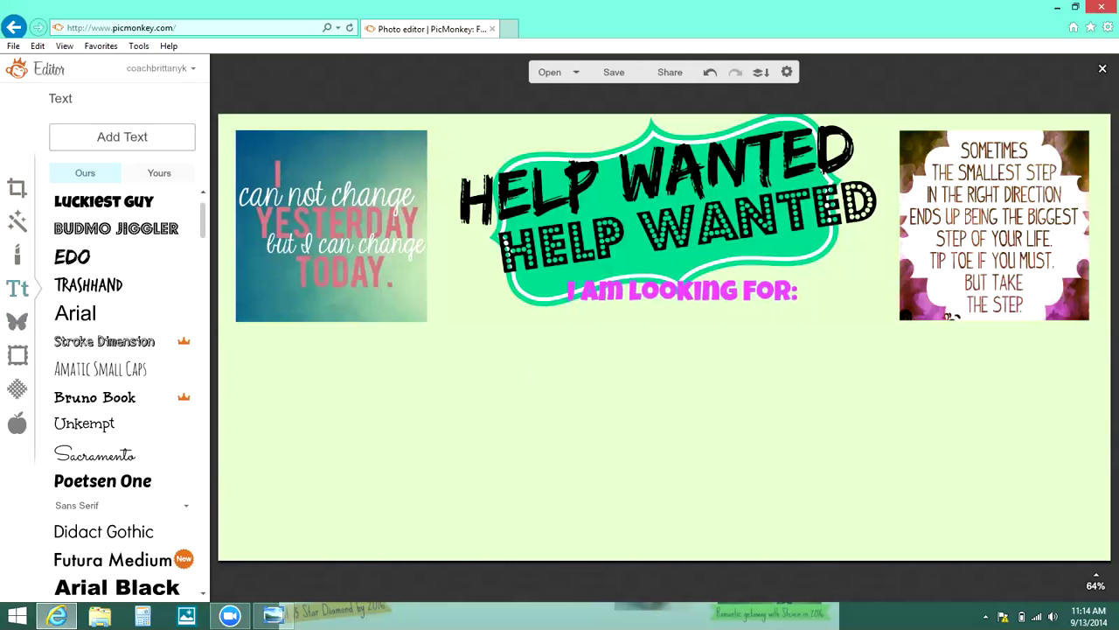
Step: Check the sample's list, then add the text "* Someone who is self motivated" in the Stroke Dimension font
{"action": "mouse_move", "coordinate": [273, 616]}
{"action": "left_click", "coordinate": [280, 498]}
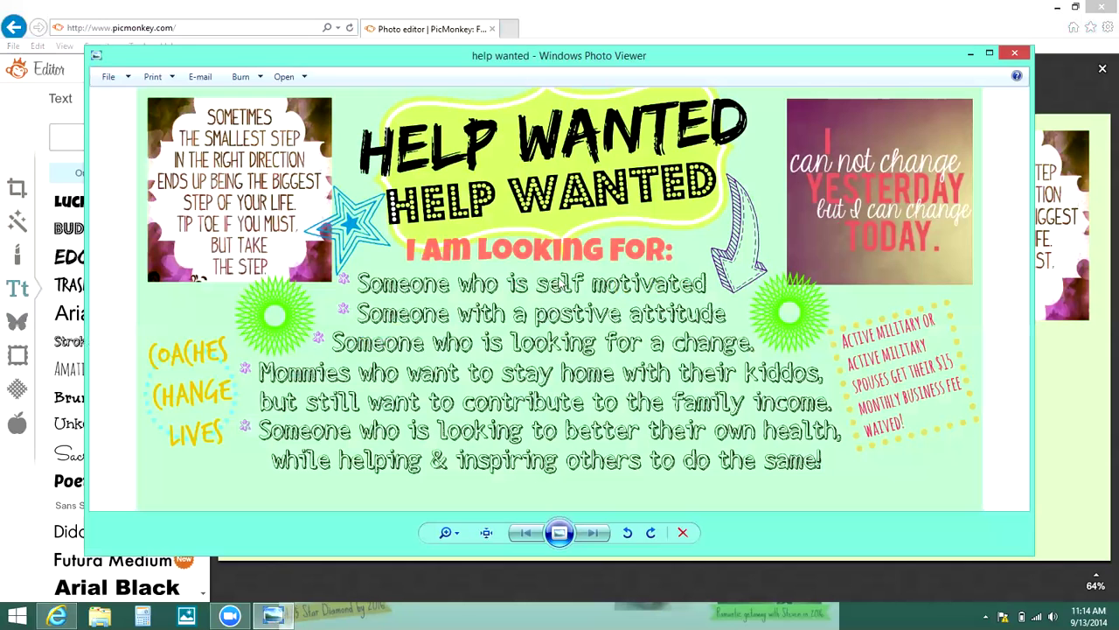
{"action": "left_click", "coordinate": [1070, 433]}
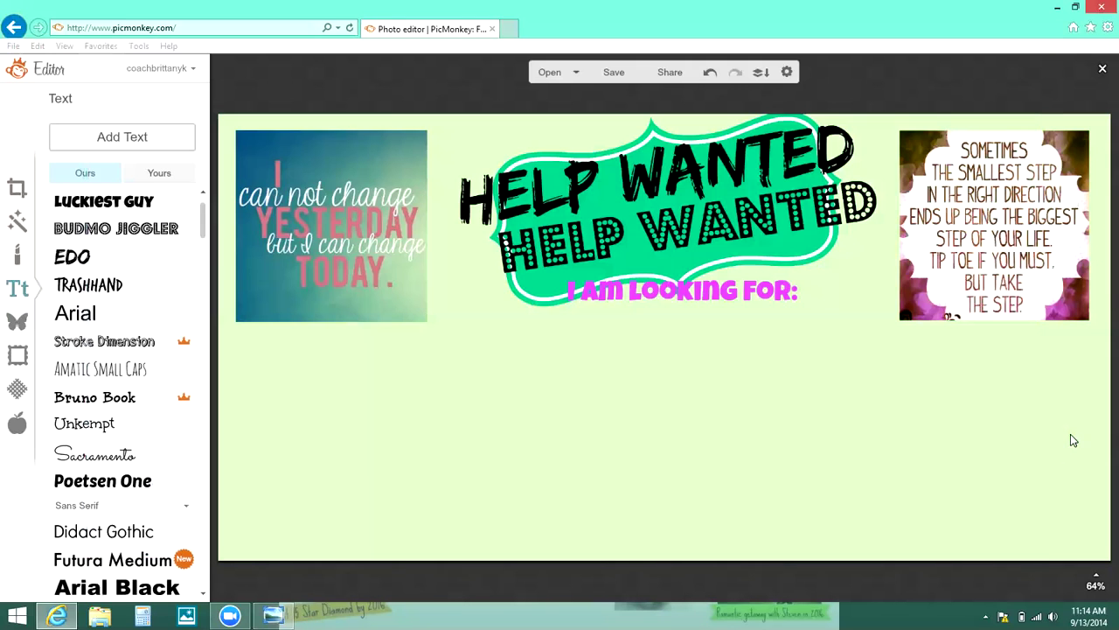
{"action": "left_click", "coordinate": [135, 347]}
{"action": "left_click", "coordinate": [140, 149]}
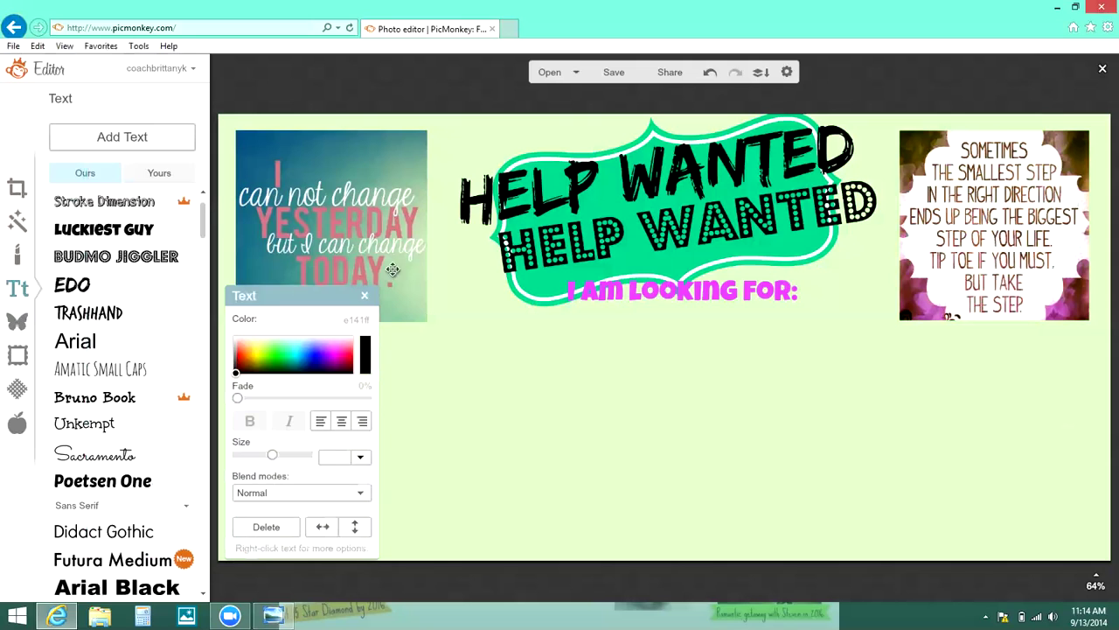
{"action": "left_click", "coordinate": [580, 329]}
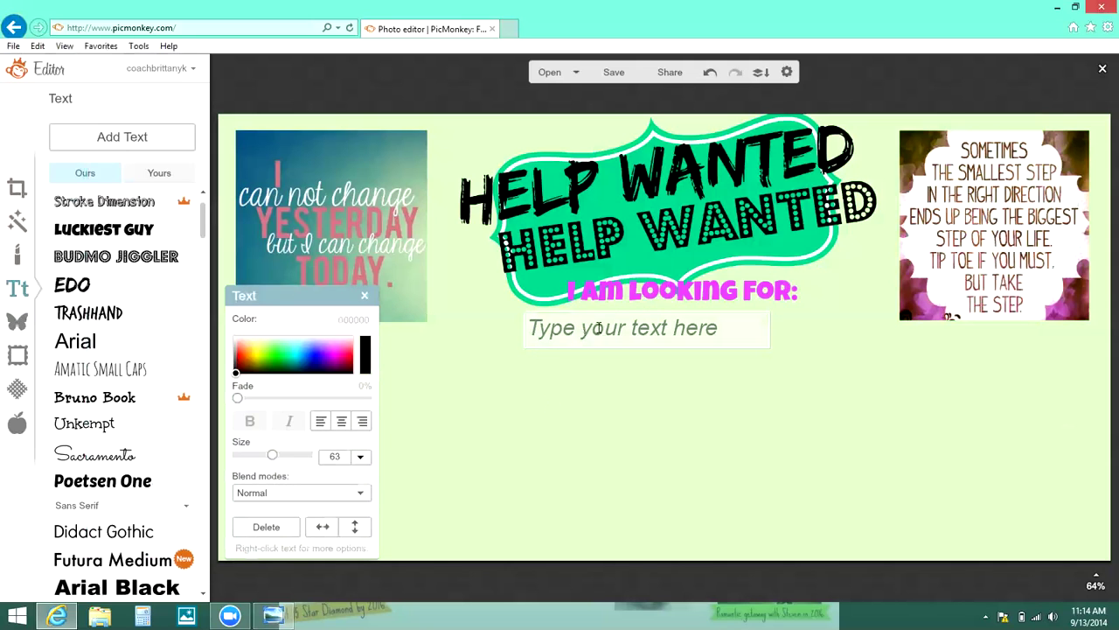
{"action": "left_click_drag", "start_coordinate": [569, 320], "coordinate": [552, 327]}
{"action": "left_click", "coordinate": [552, 327]}
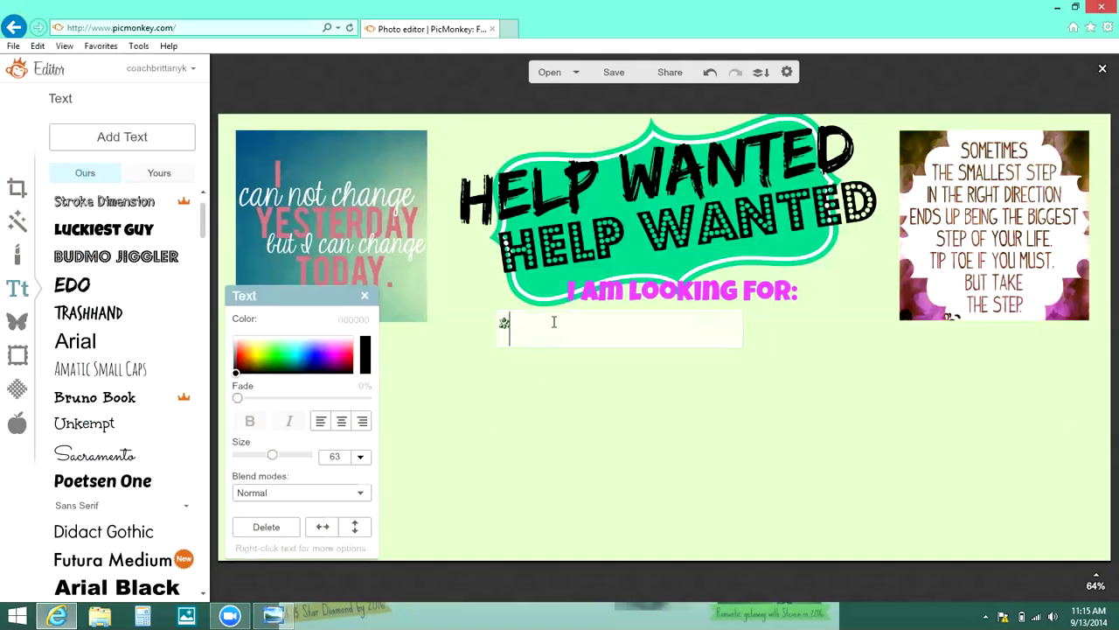
{"action": "type", "text": "Someone who is "}
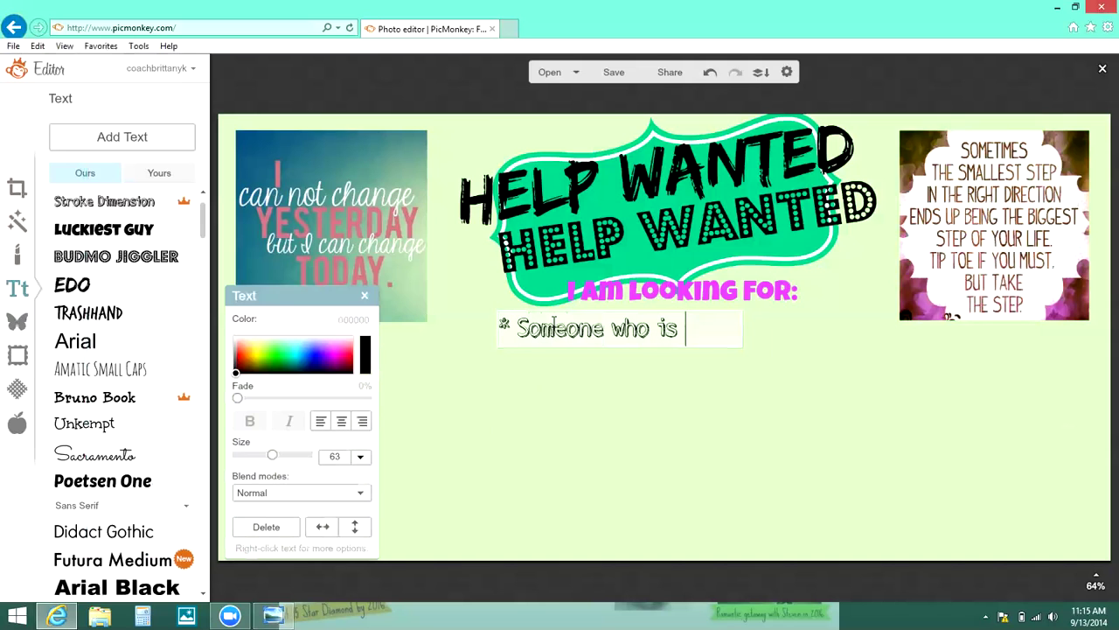
{"action": "type", "text": "self motivated"}
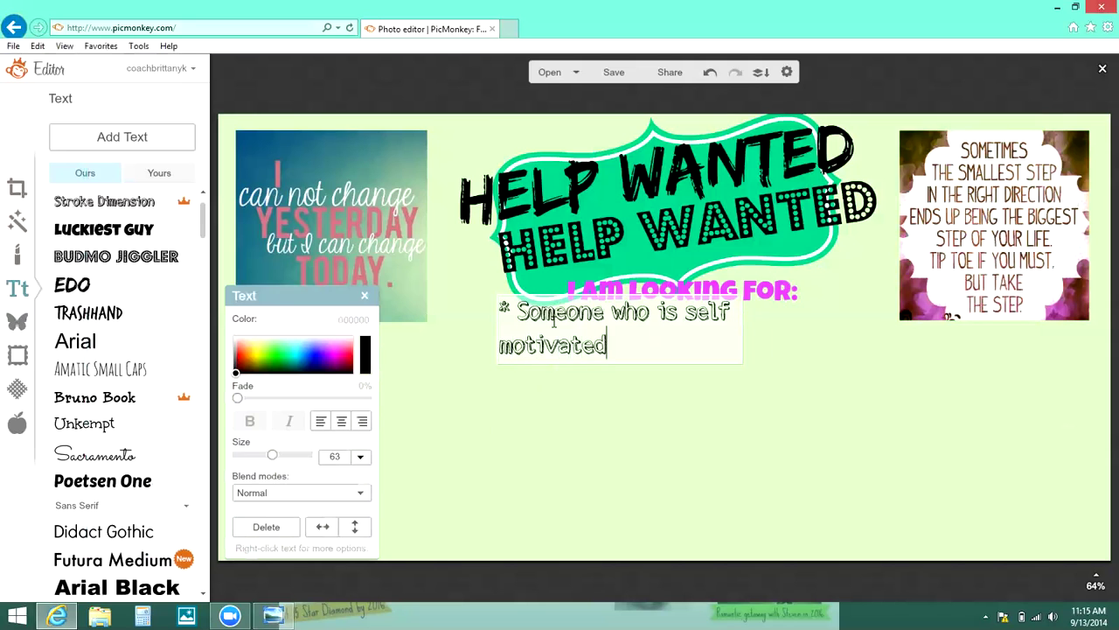
Step: Widen the "self motivated" text box to fit one line and center it below "I am looking for:"
{"action": "left_click", "coordinate": [439, 488]}
{"action": "left_click_drag", "start_coordinate": [496, 329], "coordinate": [352, 352]}
{"action": "left_click_drag", "start_coordinate": [510, 335], "coordinate": [603, 329]}
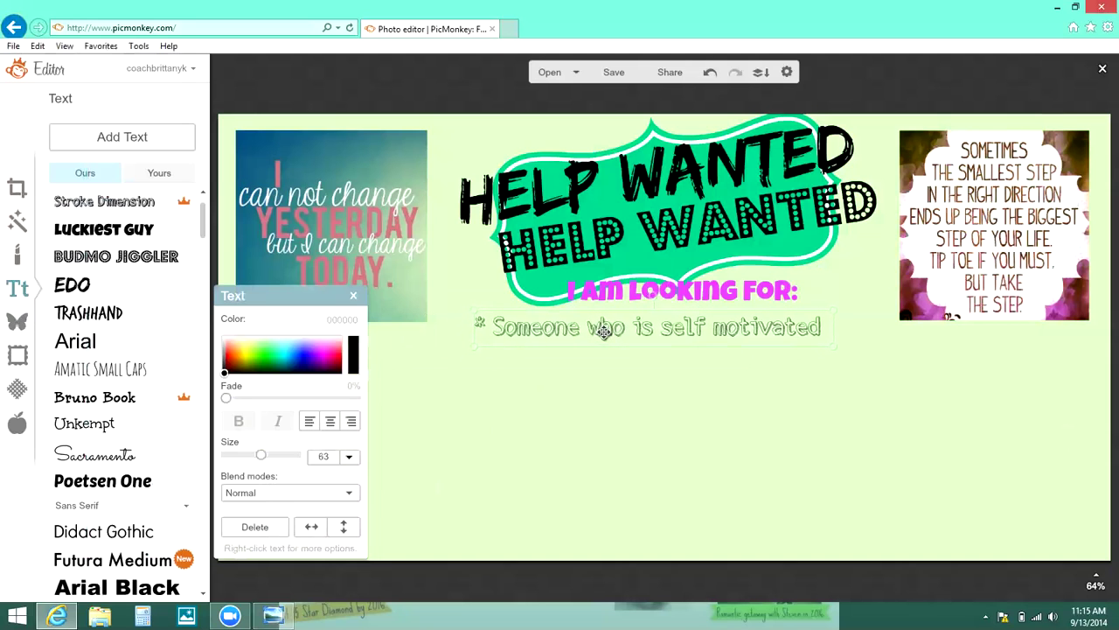
Step: Duplicate the "self motivated" line and place the copy directly beneath it
{"action": "right_click", "coordinate": [616, 333]}
{"action": "left_click", "coordinate": [647, 450]}
{"action": "left_click_drag", "start_coordinate": [658, 345], "coordinate": [645, 358]}
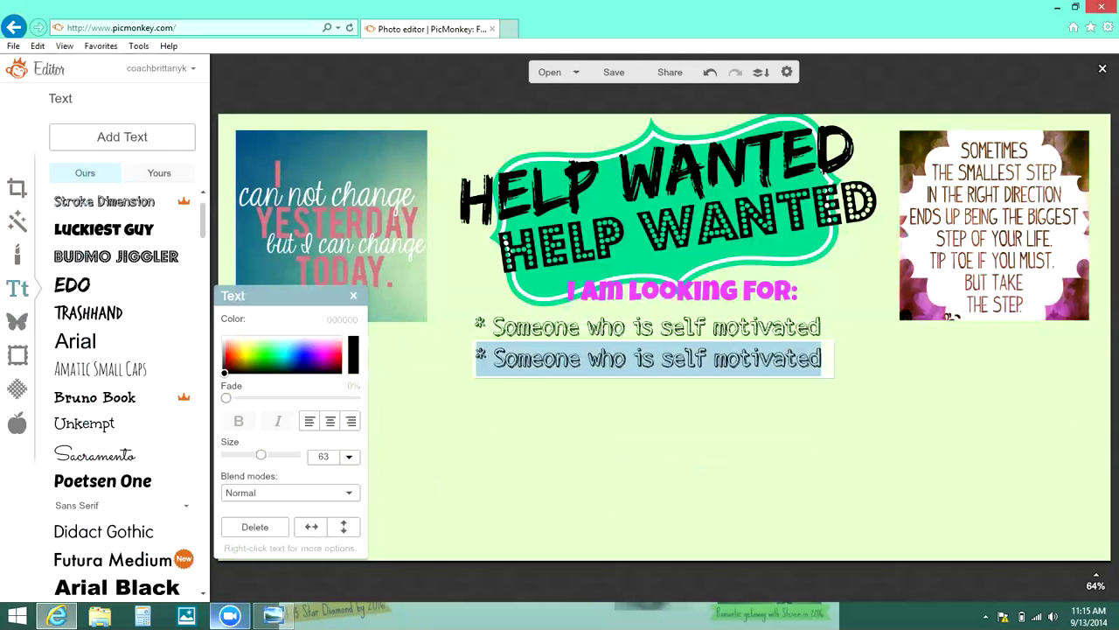
Step: Consult the sample flyer and replace the duplicated line's text with "* Someone with a positive attitude"
{"action": "left_click", "coordinate": [273, 616]}
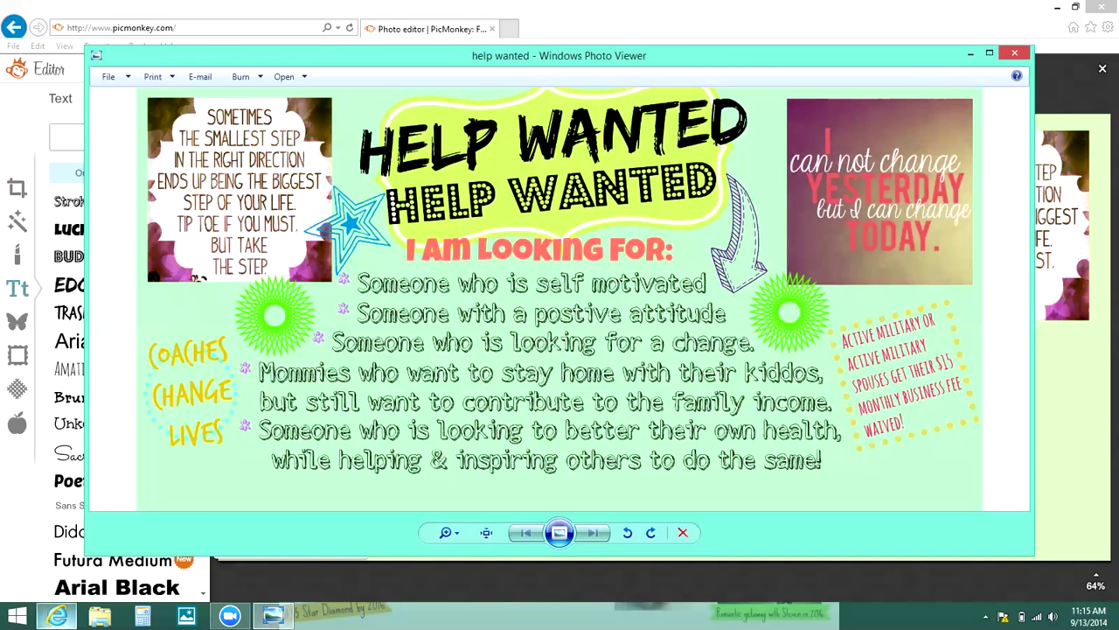
{"action": "left_click", "coordinate": [56, 616]}
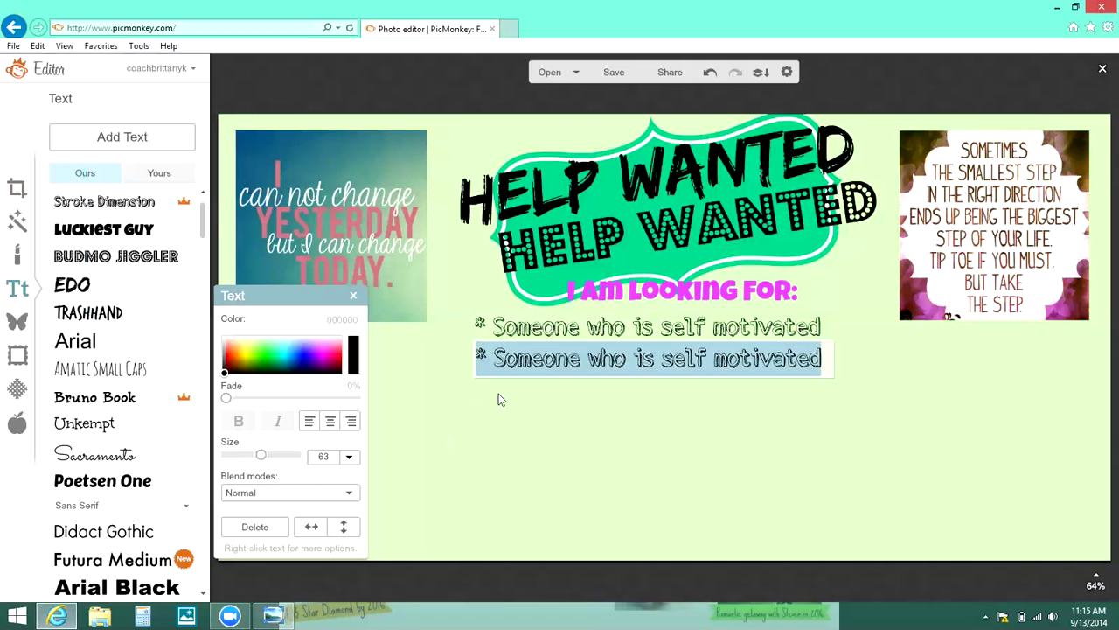
{"action": "left_click", "coordinate": [569, 356]}
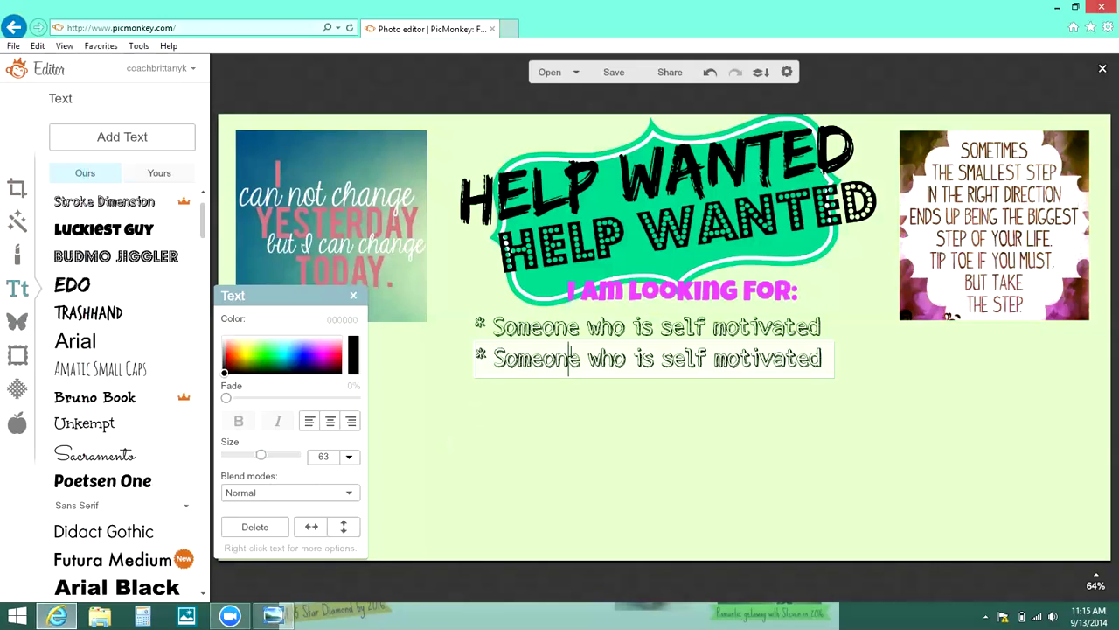
{"action": "double_click", "coordinate": [570, 356]}
{"action": "left_click_drag", "start_coordinate": [831, 357], "coordinate": [525, 383]}
{"action": "type", "text": "omeone with a"}
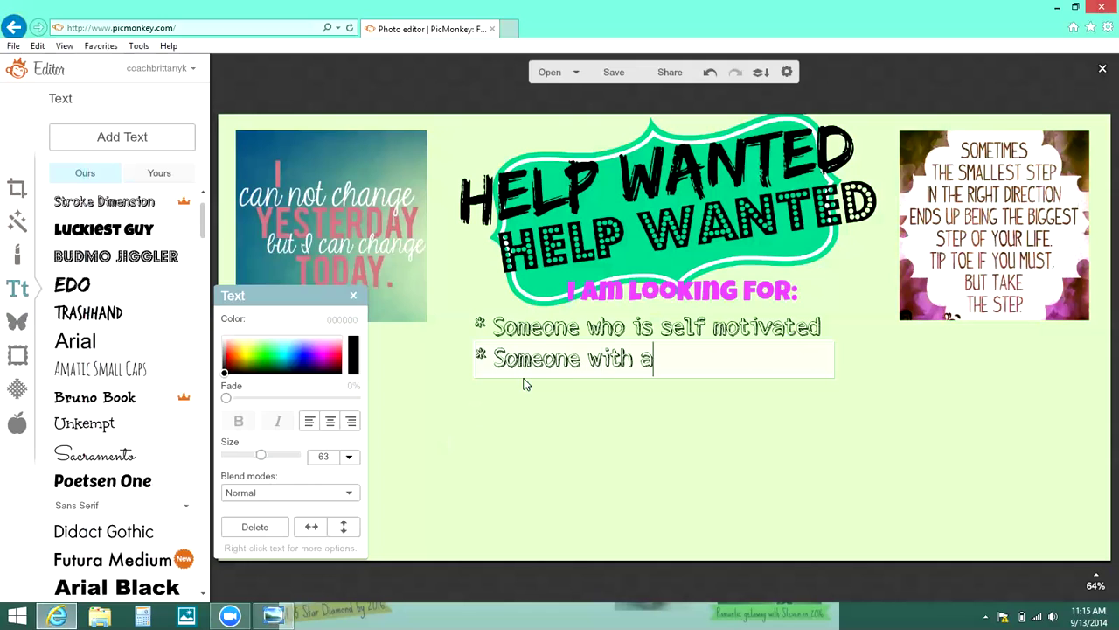
{"action": "type", "text": " postive "}
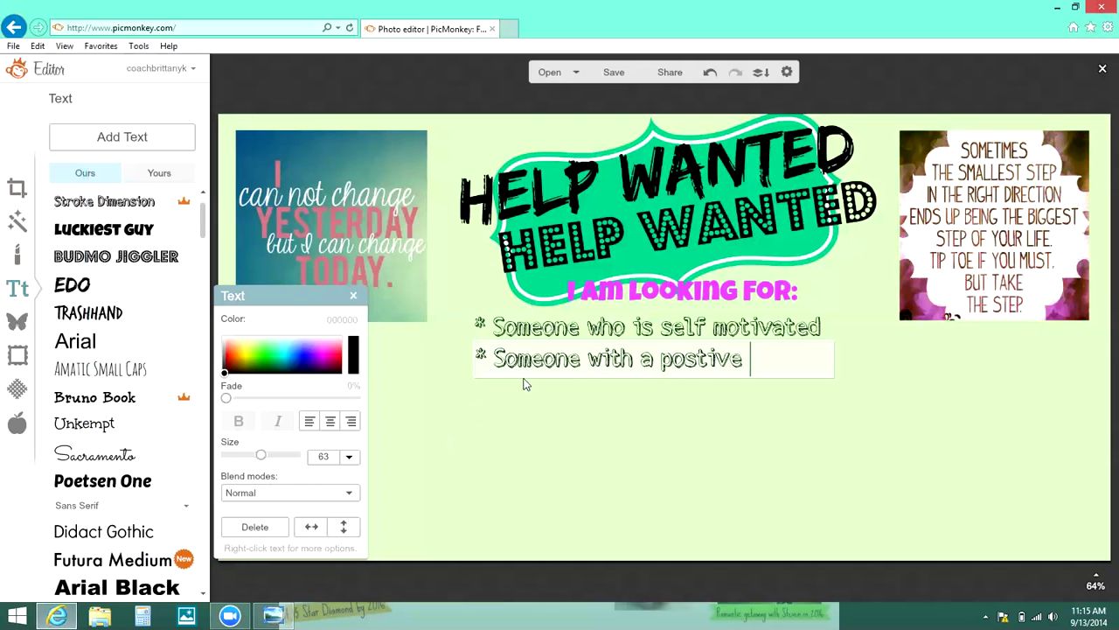
{"action": "type", "text": "attitude"}
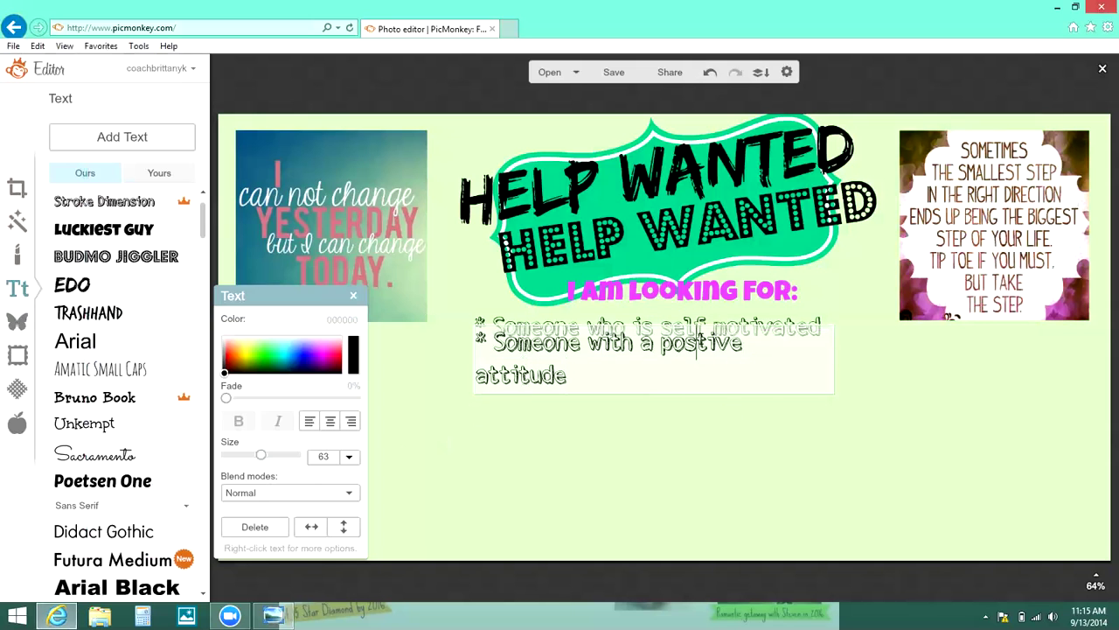
{"action": "type", "text": "i"}
Step: Widen the "positive attitude" text box to fit one line and position it just below the first bullet
{"action": "left_click", "coordinate": [731, 439]}
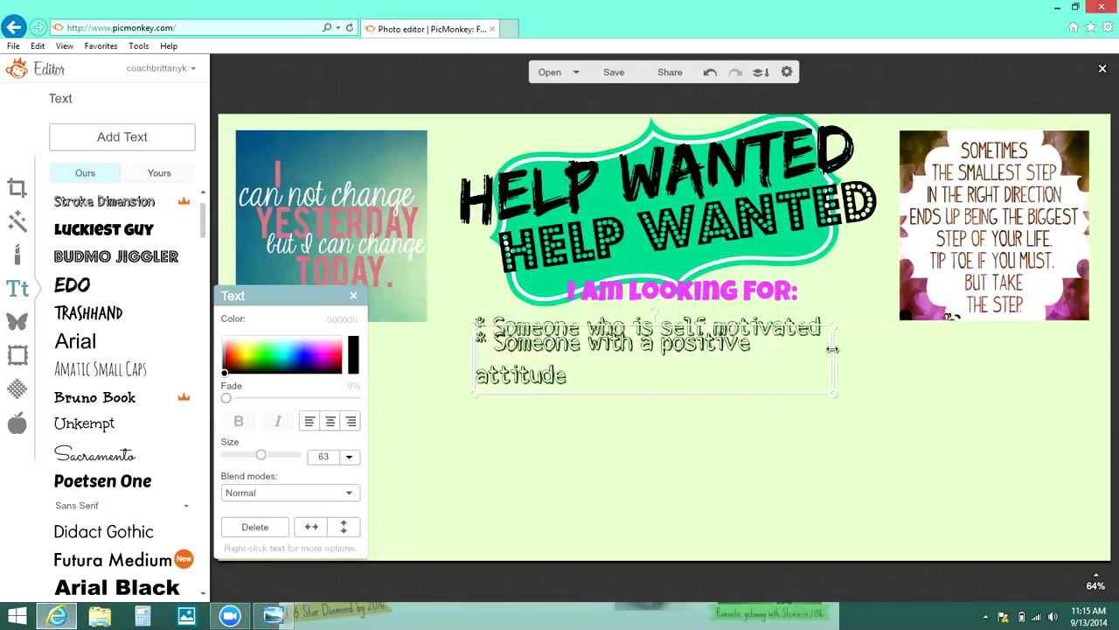
{"action": "left_click_drag", "start_coordinate": [855, 351], "coordinate": [913, 354]}
{"action": "left_click", "coordinate": [802, 440]}
{"action": "left_click", "coordinate": [738, 365]}
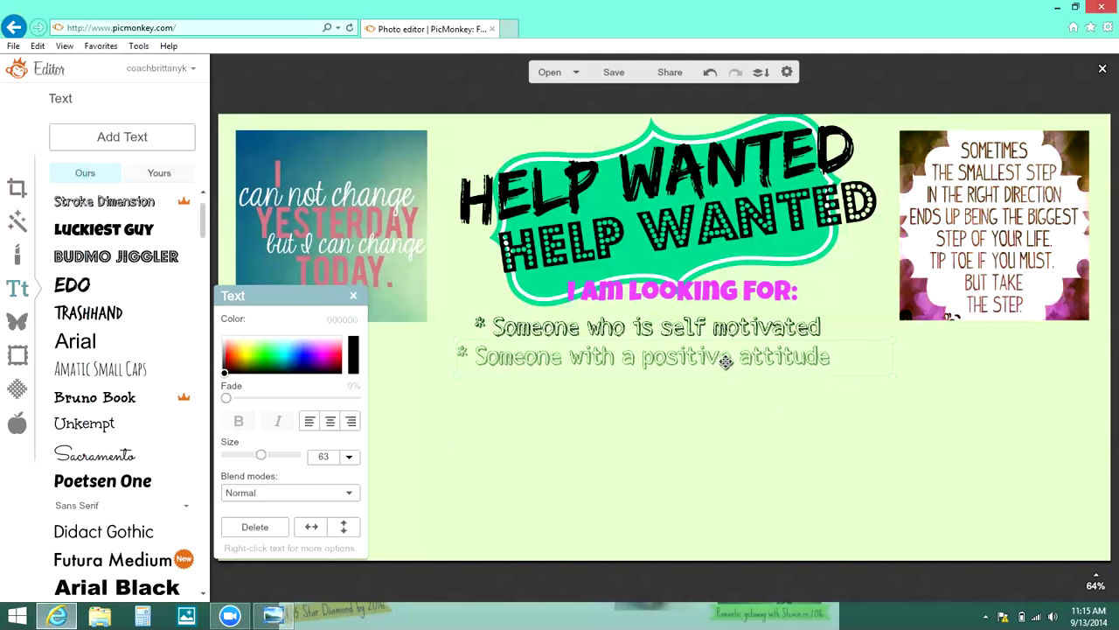
{"action": "left_click_drag", "start_coordinate": [726, 362], "coordinate": [727, 361]}
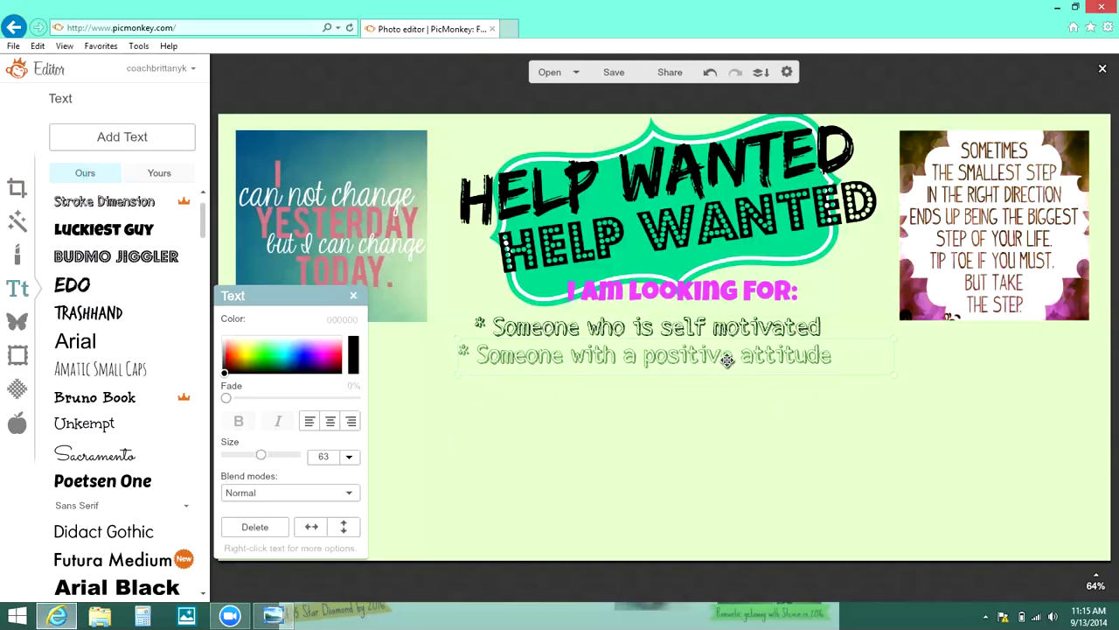
{"action": "left_click", "coordinate": [705, 419]}
Step: Duplicate the "positive attitude" line and place the copy beneath it as the third bullet
{"action": "right_click", "coordinate": [682, 355]}
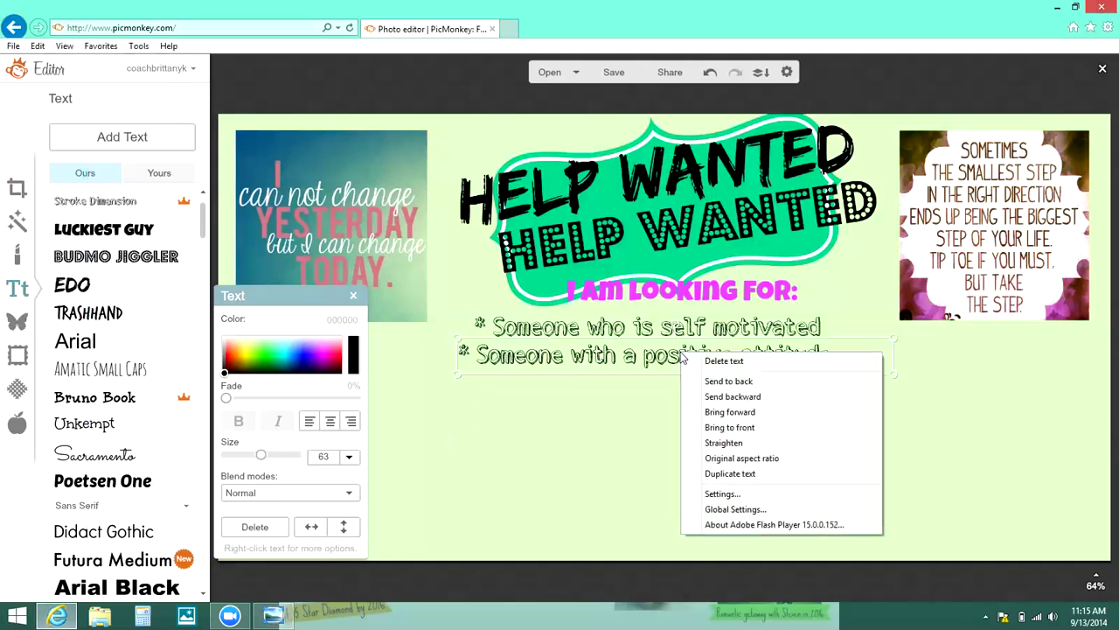
{"action": "left_click", "coordinate": [730, 473]}
{"action": "left_click_drag", "start_coordinate": [705, 364], "coordinate": [694, 381]}
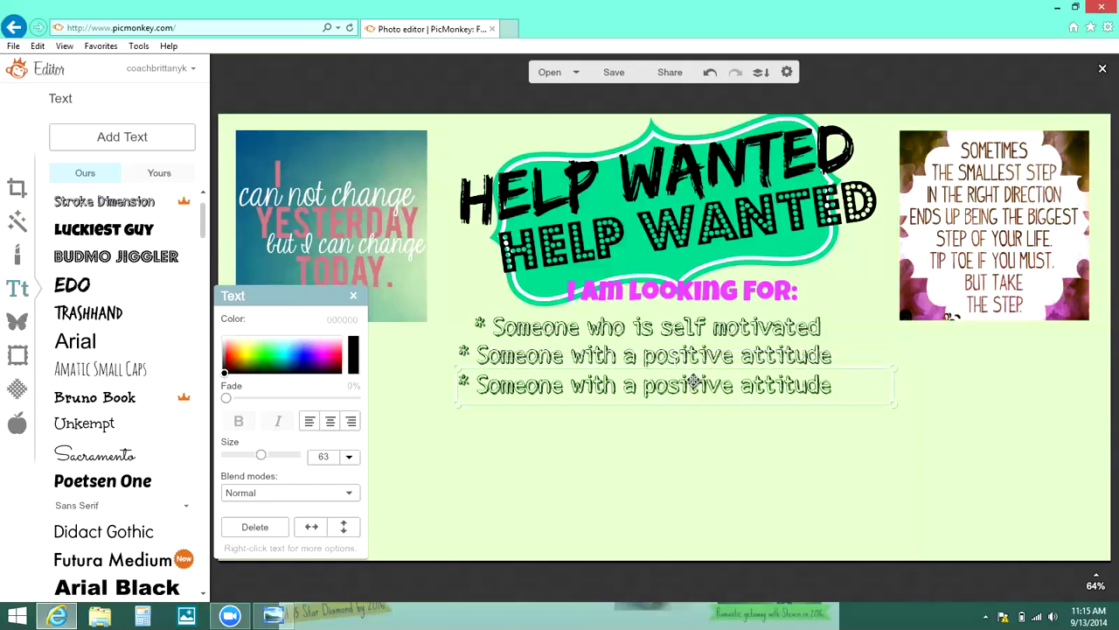
{"action": "left_click_drag", "start_coordinate": [694, 379], "coordinate": [693, 378]}
Step: Consult the sample flyer and replace the third bullet's text with "* Someone who looking for a change"
{"action": "double_click", "coordinate": [693, 382]}
{"action": "left_click", "coordinate": [688, 384]}
{"action": "double_click", "coordinate": [689, 385]}
{"action": "left_click", "coordinate": [688, 385]}
{"action": "double_click", "coordinate": [688, 385]}
{"action": "left_click_drag", "start_coordinate": [849, 380], "coordinate": [400, 393]}
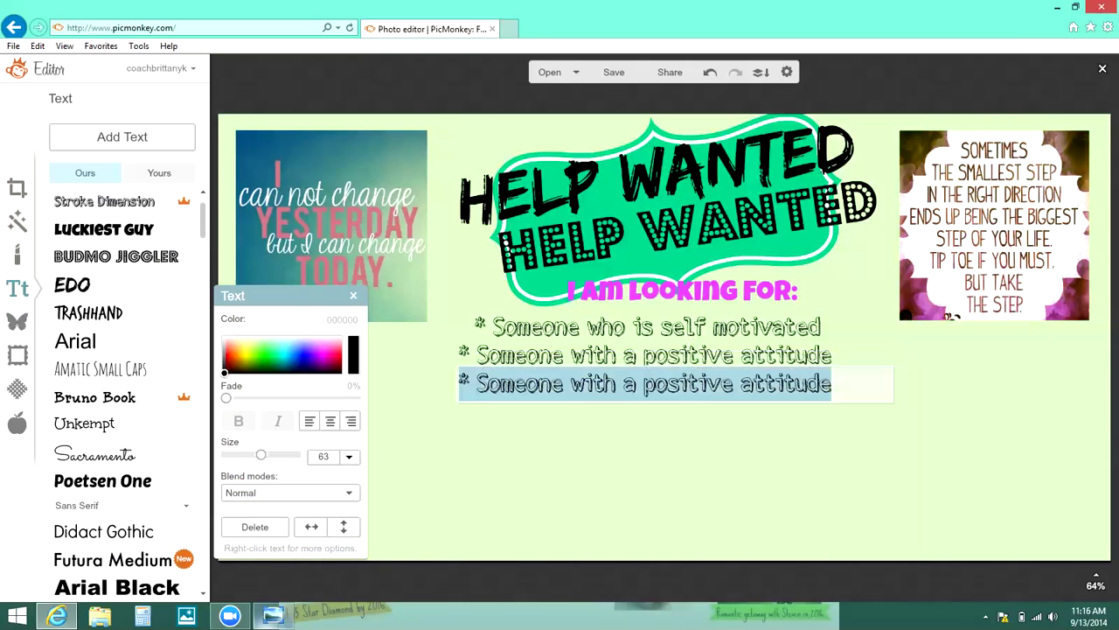
{"action": "left_click", "coordinate": [273, 617]}
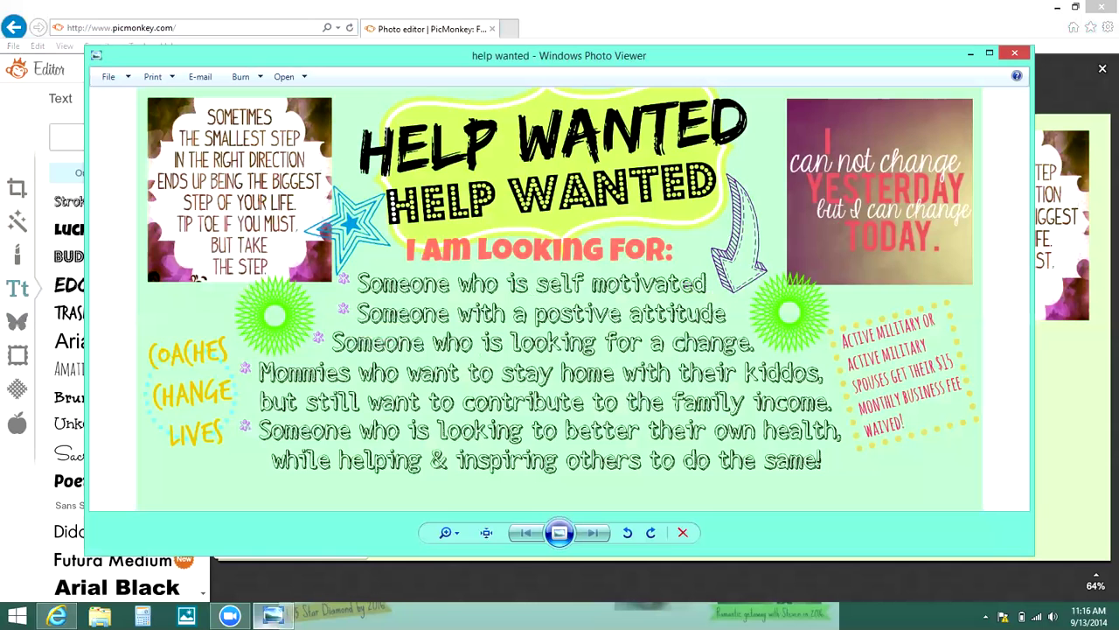
{"action": "left_click", "coordinate": [56, 617]}
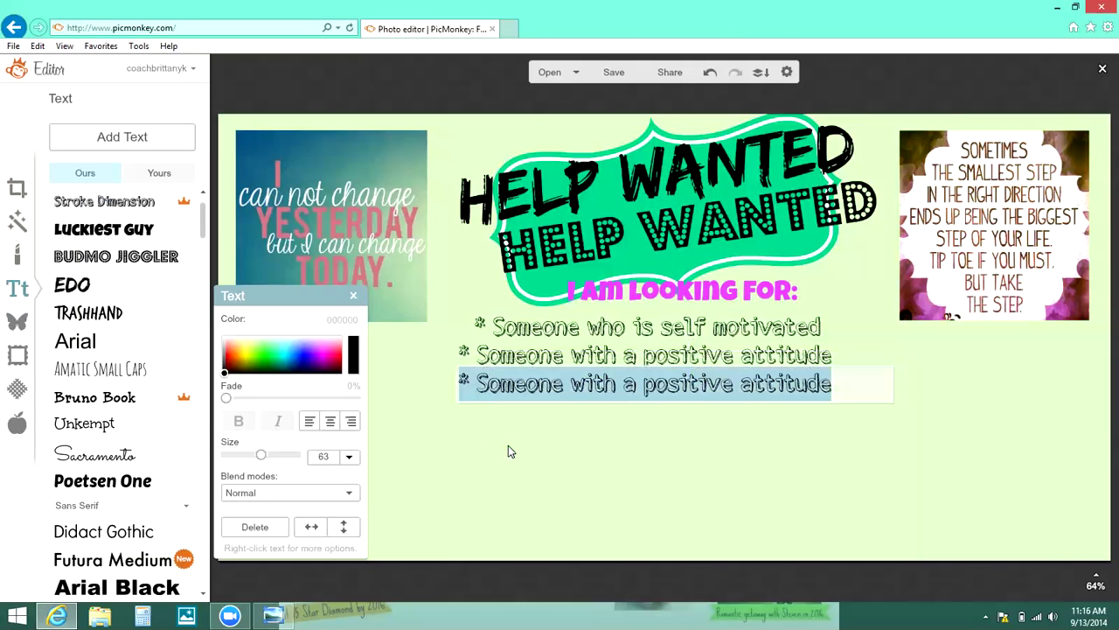
{"action": "left_click_drag", "start_coordinate": [849, 387], "coordinate": [446, 376]}
{"action": "type", "text": "*"}
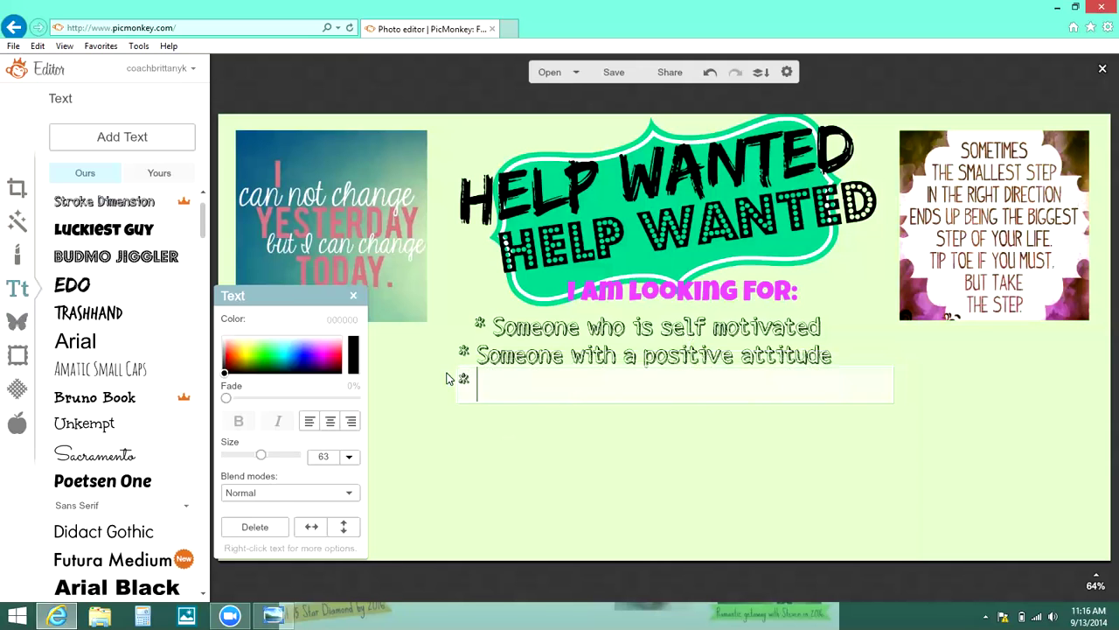
{"action": "type", "text": " Someone who looking for a chage"}
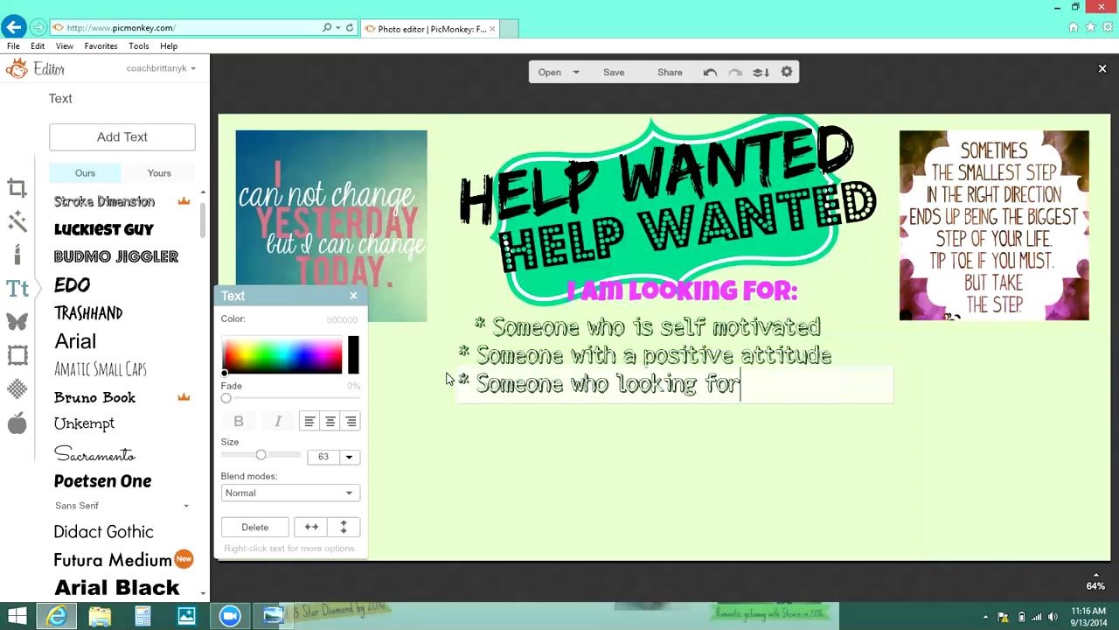
{"action": "key", "text": "BackSpace"}
{"action": "key", "text": "BackSpace"}
{"action": "type", "text": "nge"}
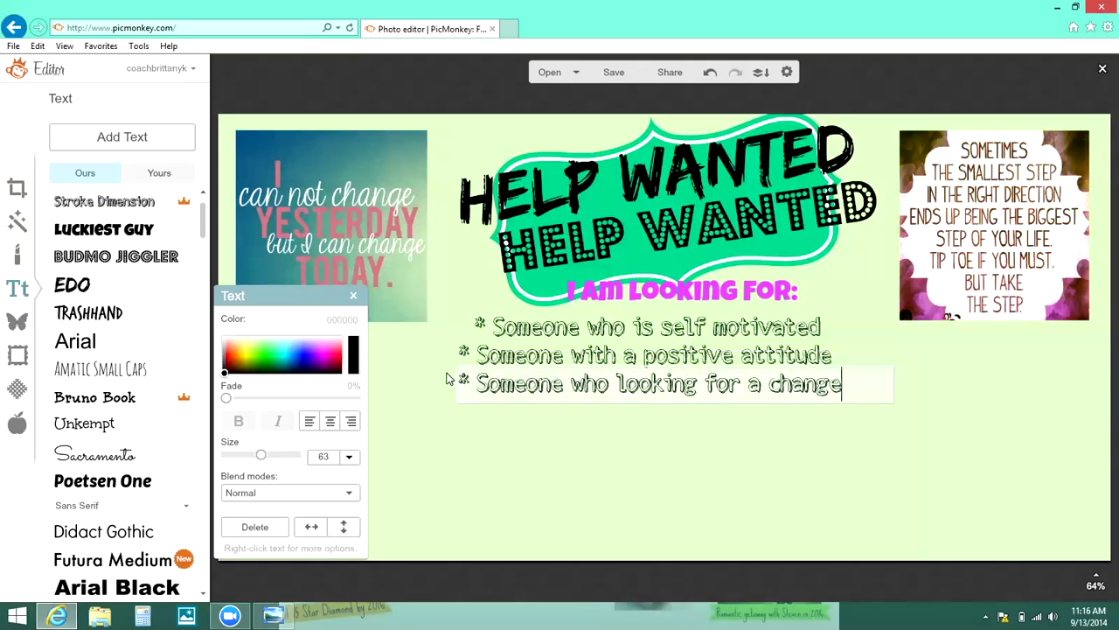
Step: Add a period at the end of the third bullet, "* Someone who looking for a change"
{"action": "type", "text": "."}
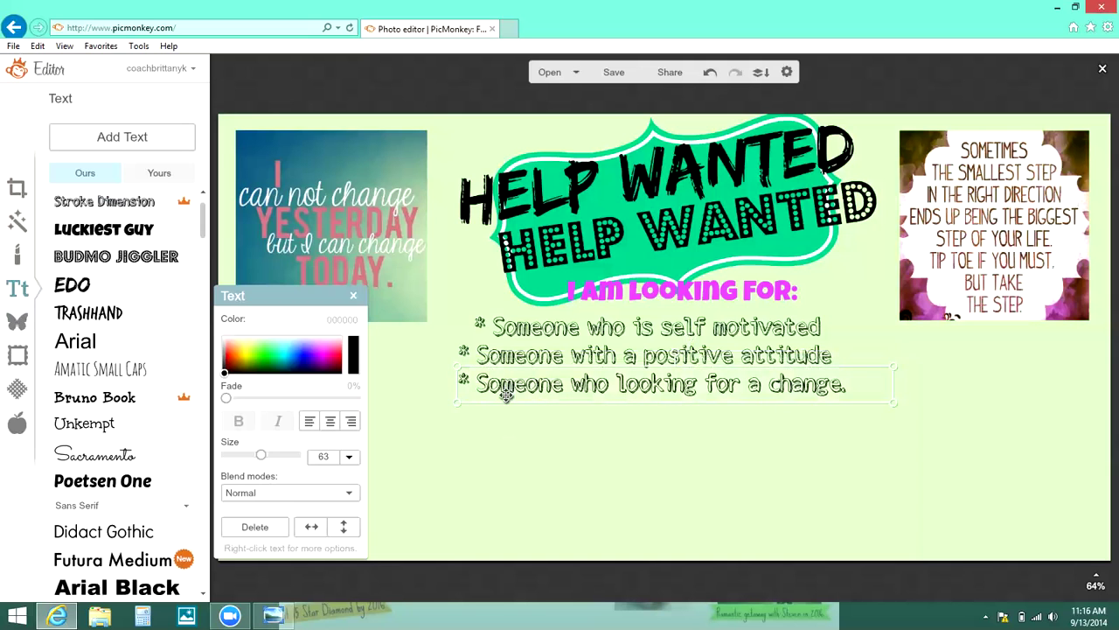
{"action": "triple_click", "coordinate": [507, 393]}
{"action": "left_click", "coordinate": [472, 461]}
Step: Recolor only the asterisk of the "Someone who is self motivated" line blue
{"action": "left_click", "coordinate": [483, 327]}
{"action": "left_click", "coordinate": [486, 327]}
{"action": "left_click_drag", "start_coordinate": [486, 327], "coordinate": [457, 330]}
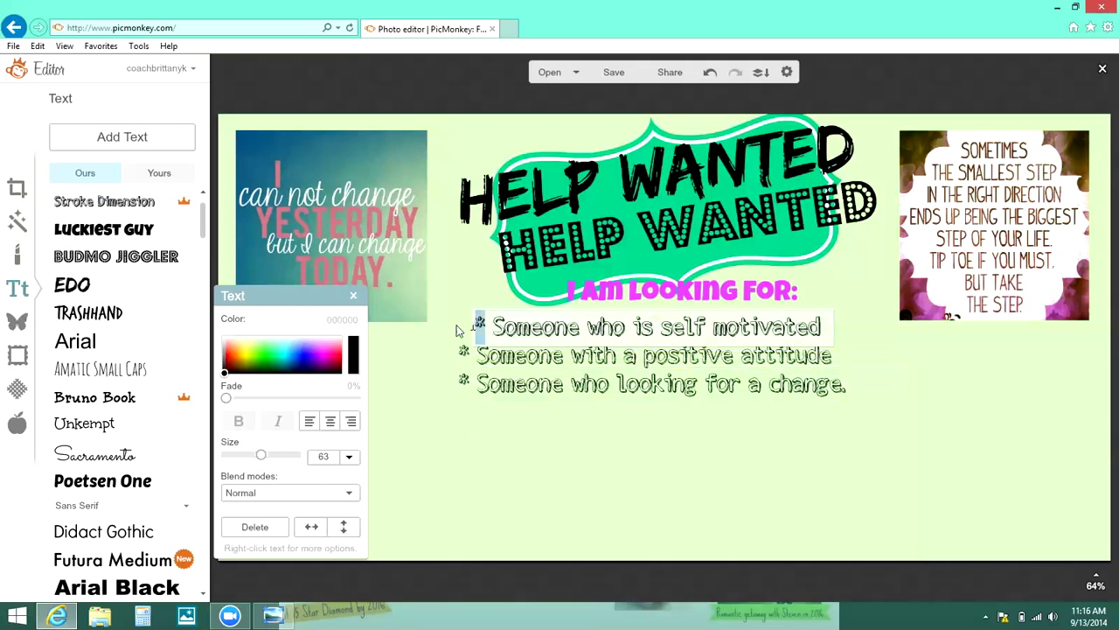
{"action": "left_click_drag", "start_coordinate": [319, 361], "coordinate": [302, 352]}
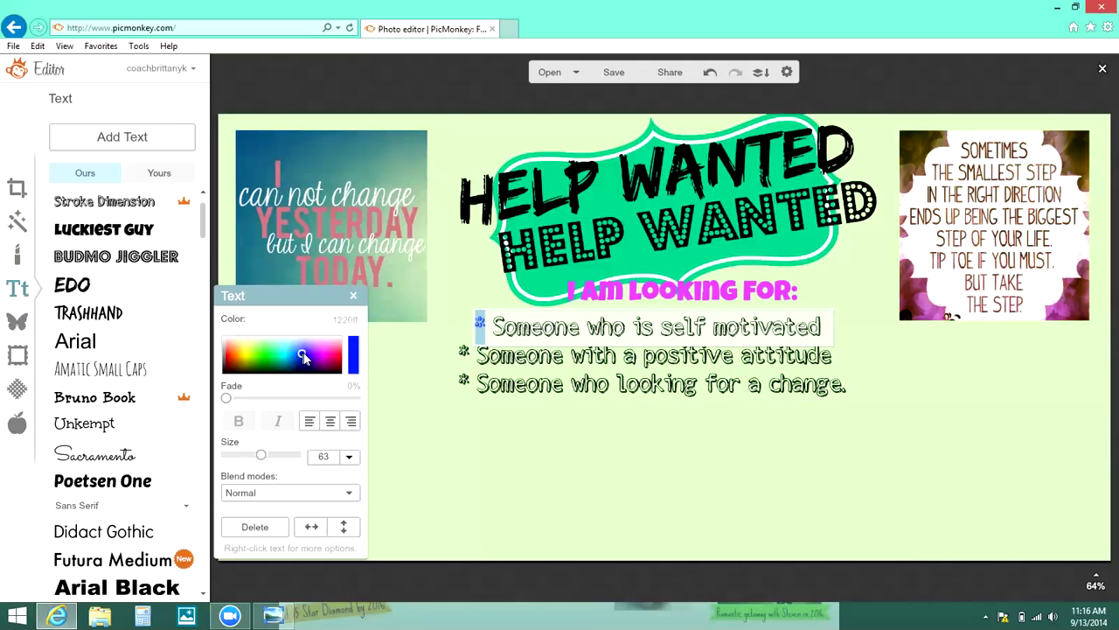
{"action": "left_click", "coordinate": [481, 327]}
{"action": "left_click", "coordinate": [485, 327]}
{"action": "left_click_drag", "start_coordinate": [487, 327], "coordinate": [479, 324]}
{"action": "left_click", "coordinate": [472, 348]}
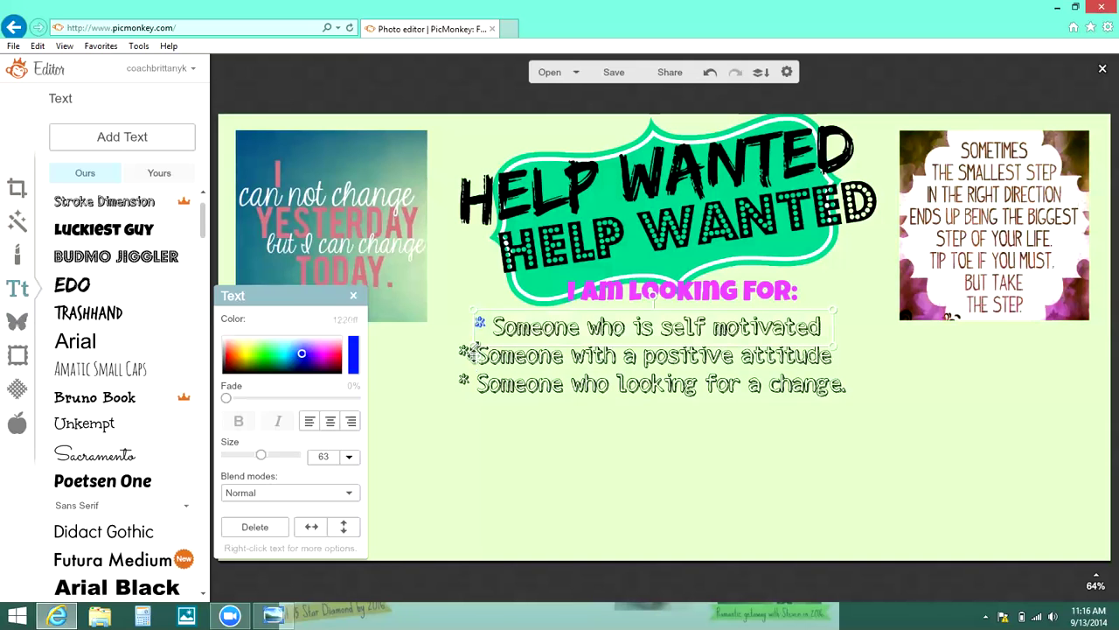
Step: Recolor the asterisks of the "positive attitude" and "looking for a change" lines the same blue
{"action": "left_click", "coordinate": [472, 353]}
{"action": "left_click_drag", "start_coordinate": [472, 354], "coordinate": [458, 357]}
{"action": "left_click", "coordinate": [456, 364]}
{"action": "left_click", "coordinate": [472, 387]}
{"action": "left_click", "coordinate": [471, 387]}
{"action": "left_click", "coordinate": [471, 385]}
{"action": "left_click_drag", "start_coordinate": [470, 387], "coordinate": [462, 382]}
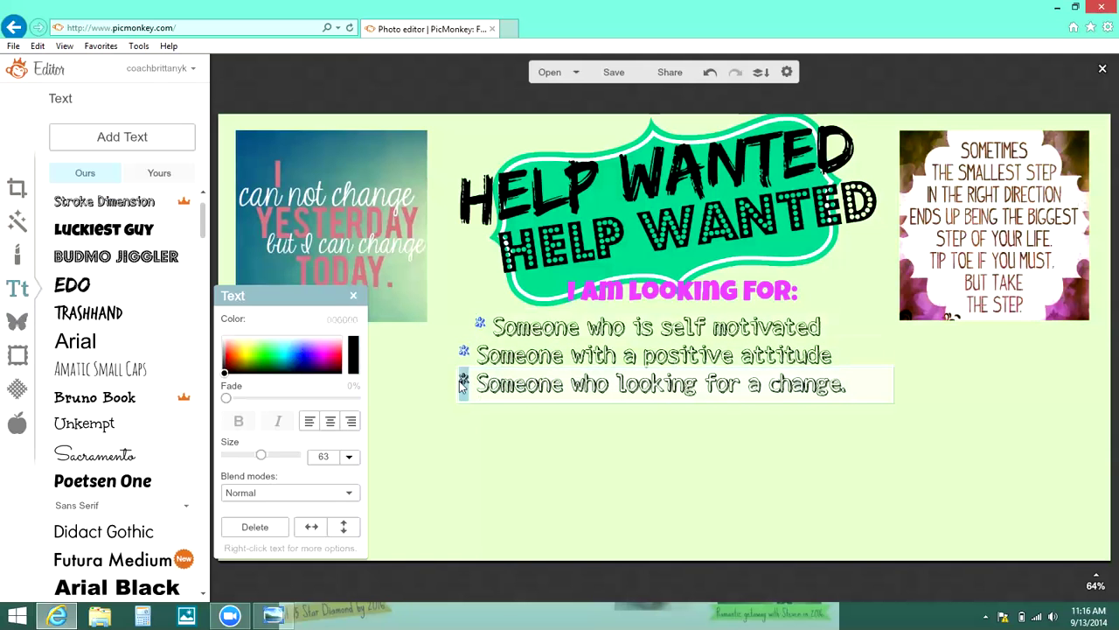
{"action": "left_click", "coordinate": [519, 478]}
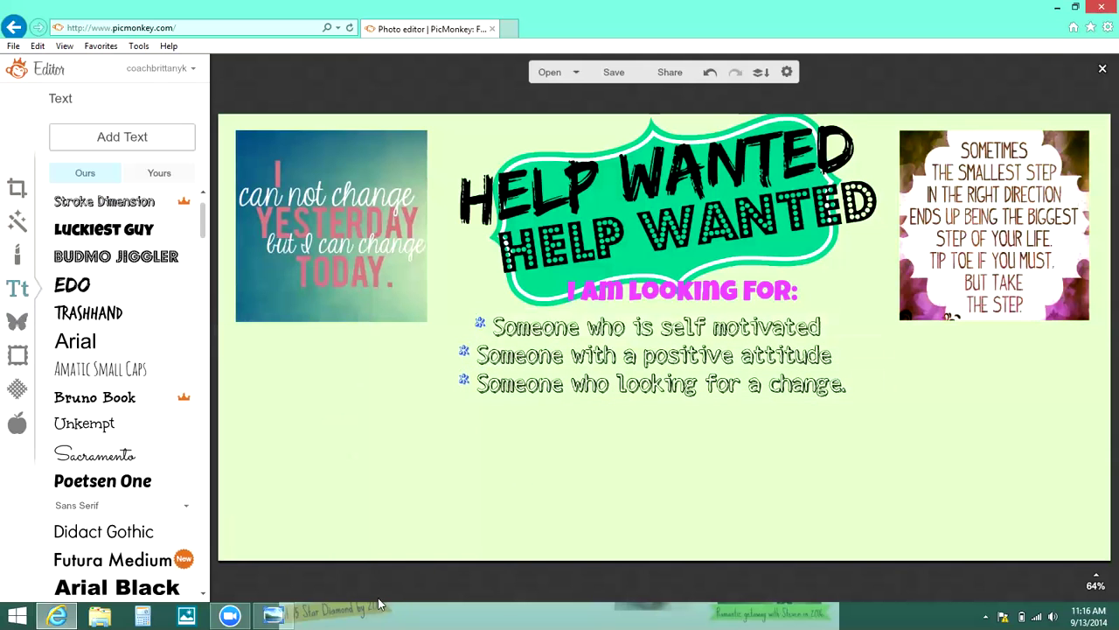
Step: Consult the sample flyer, then add an Amatic Small Caps text box and place it below the "Sometimes the smallest step" picture
{"action": "left_click", "coordinate": [273, 617]}
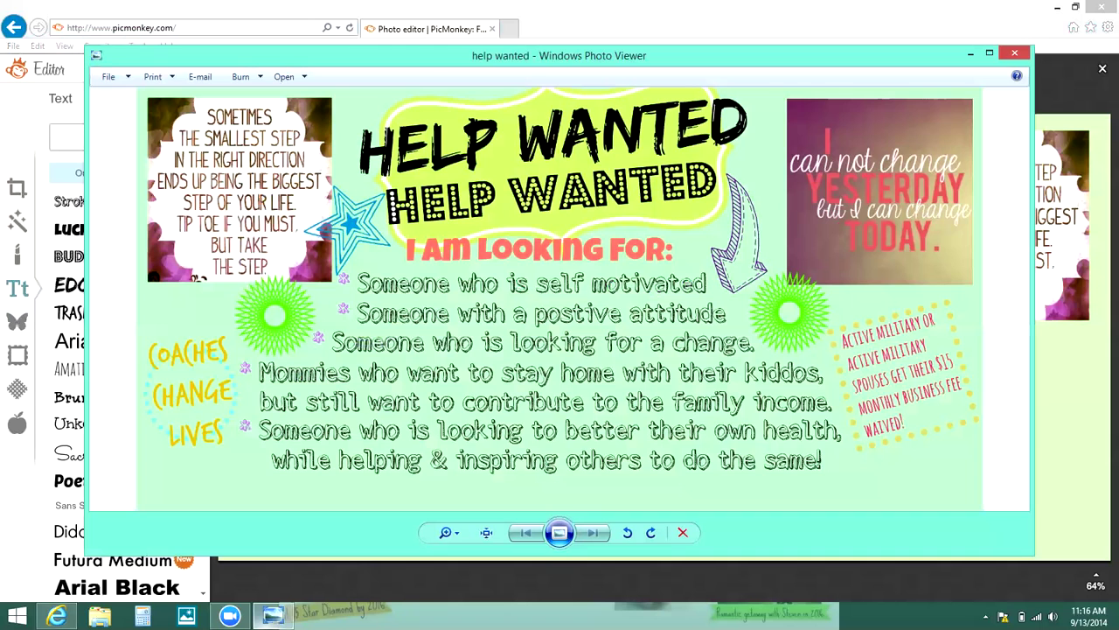
{"action": "left_click", "coordinate": [284, 578]}
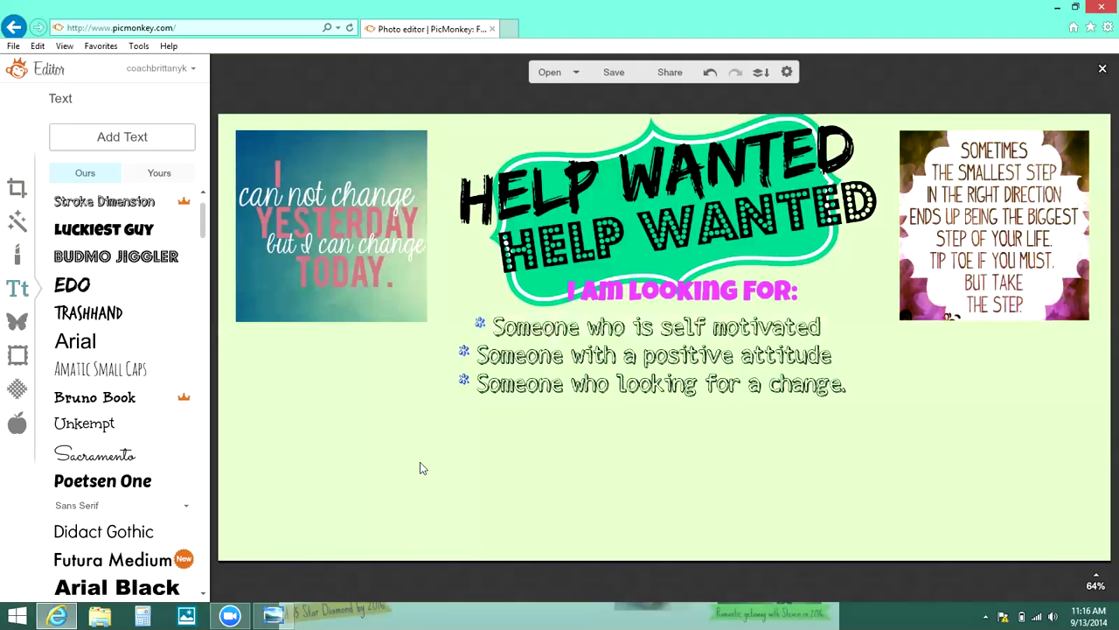
{"action": "left_click", "coordinate": [273, 616]}
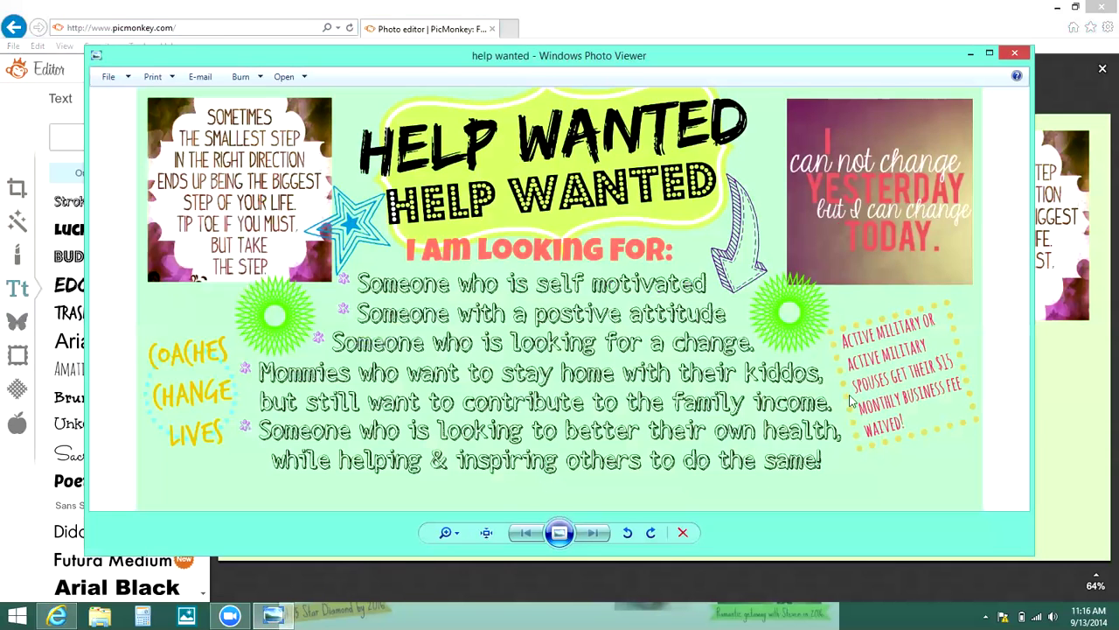
{"action": "left_click", "coordinate": [695, 581]}
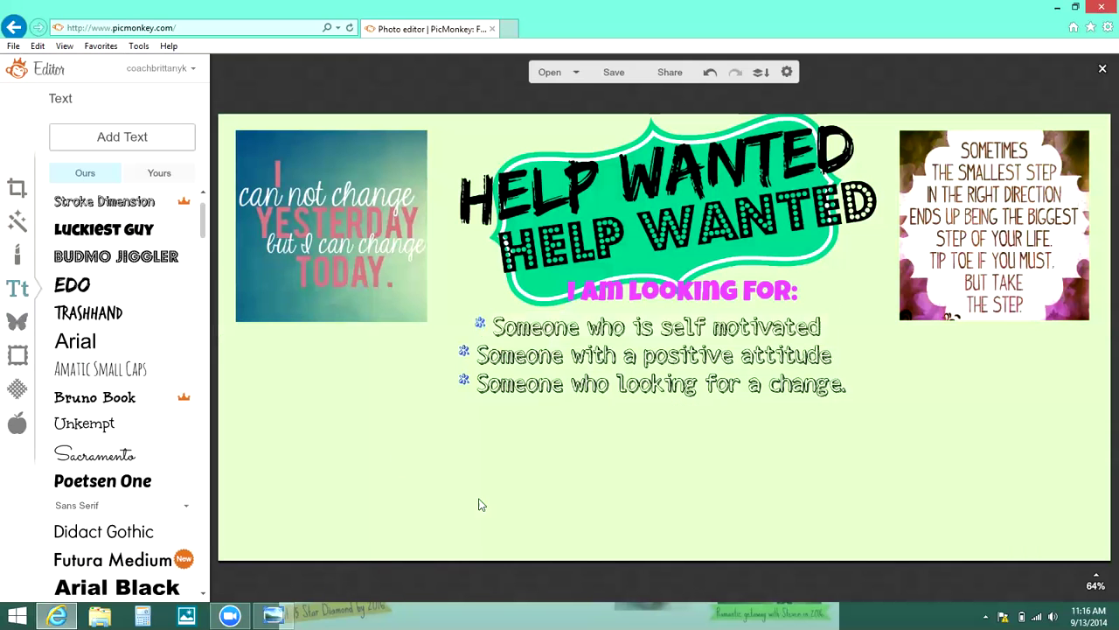
{"action": "left_click", "coordinate": [140, 137]}
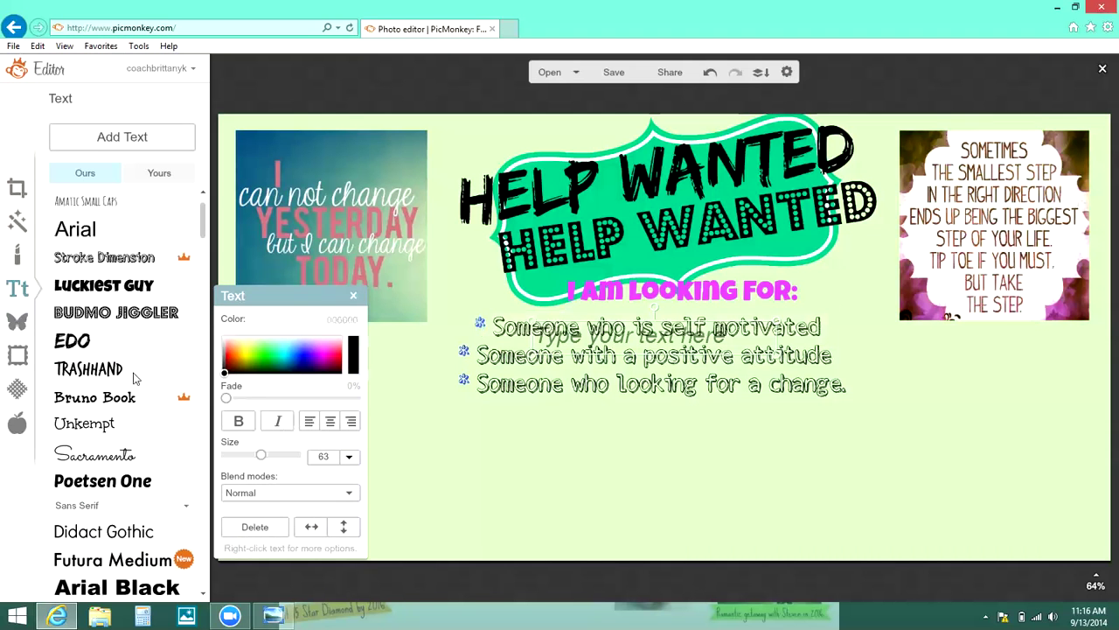
{"action": "left_click_drag", "start_coordinate": [810, 362], "coordinate": [990, 379]}
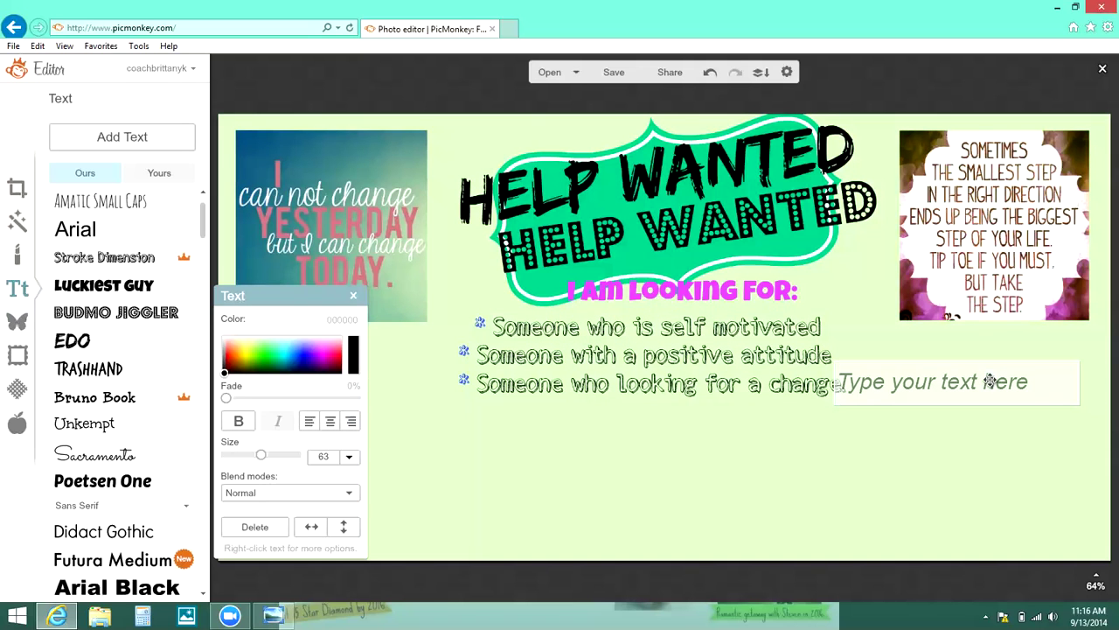
Step: Enter "Active military or avitive military spouses get their $15 business fee waived!" in the new text box
{"action": "type", "text": "ACTIVE MILIT"}
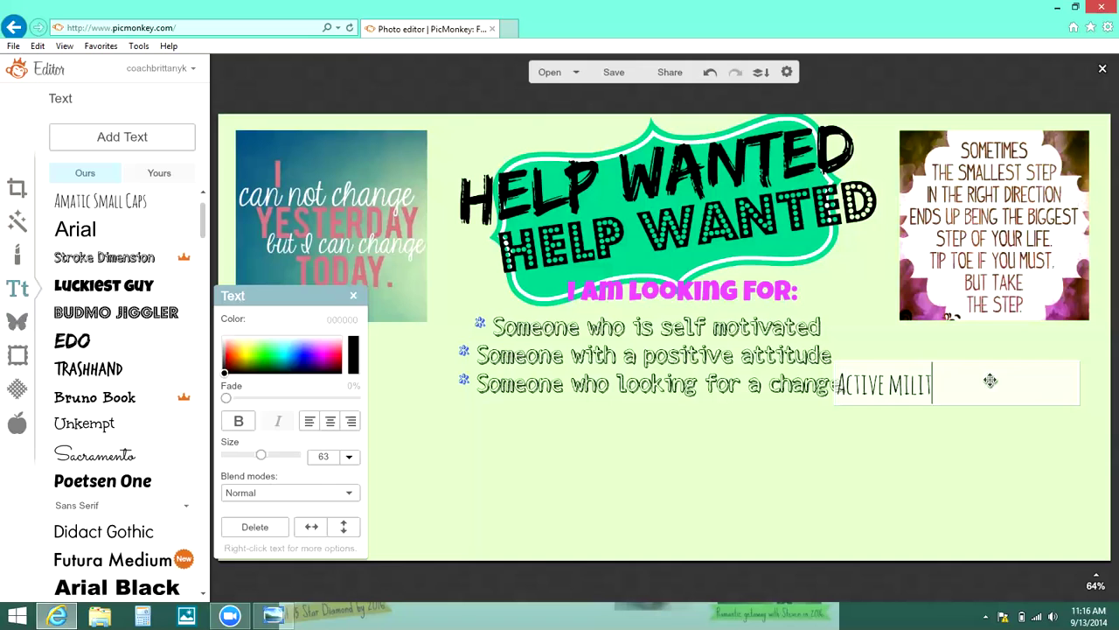
{"action": "type", "text": "ARY OR MILI"}
{"action": "type", "text": "TIVE MILIT"}
{"action": "type", "text": "ARY SPOUSES GET"}
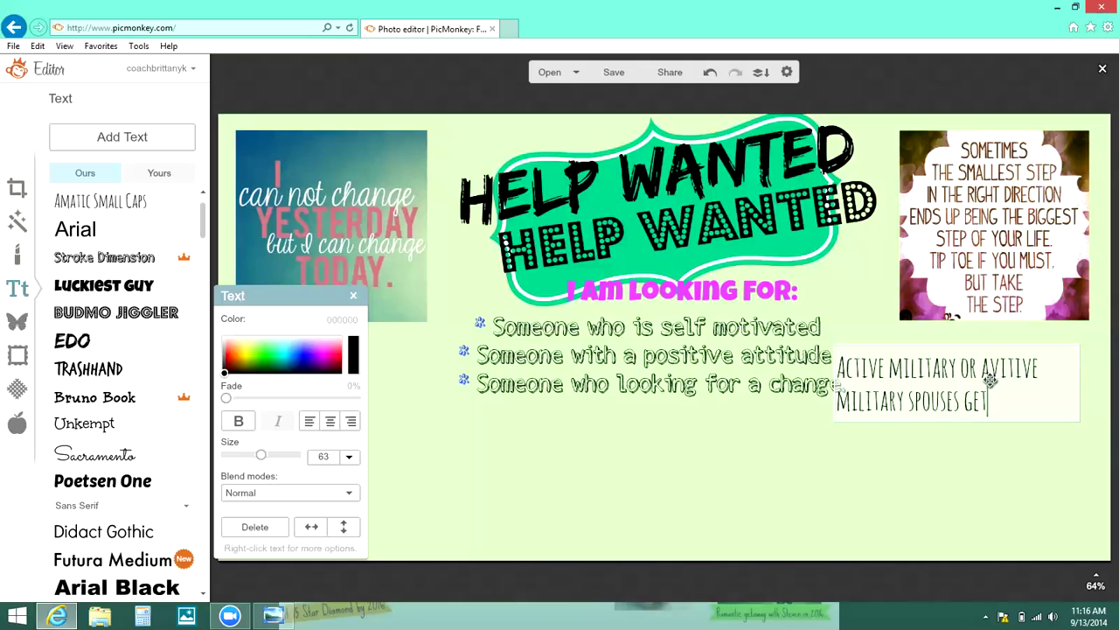
{"action": "type", "text": " THEIR $15 BUSIN"}
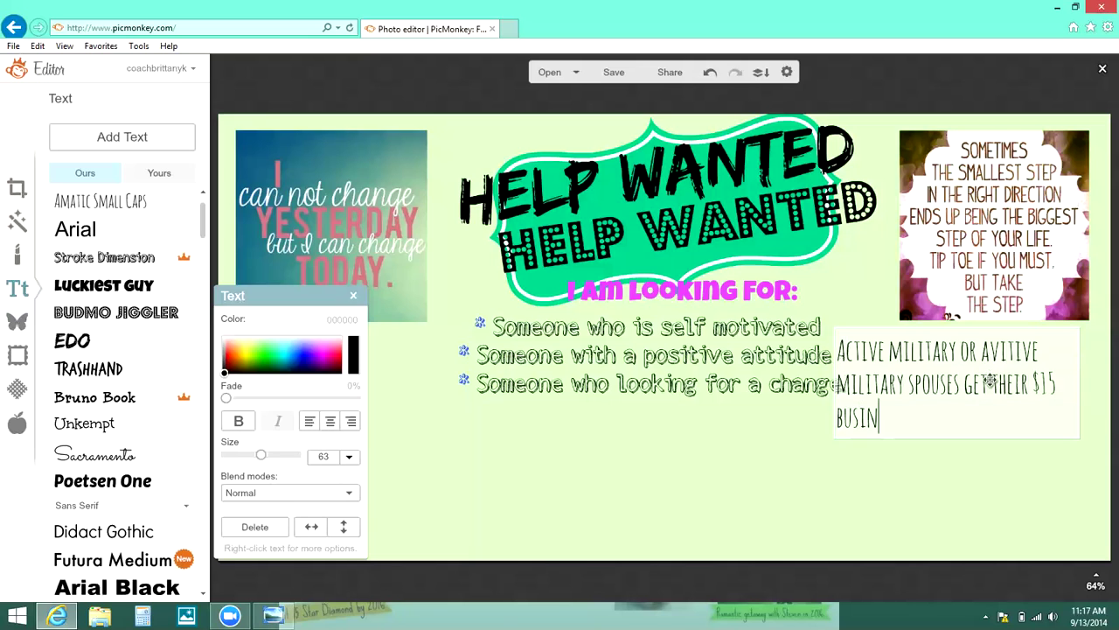
{"action": "type", "text": "ESS FEE WAIVED."}
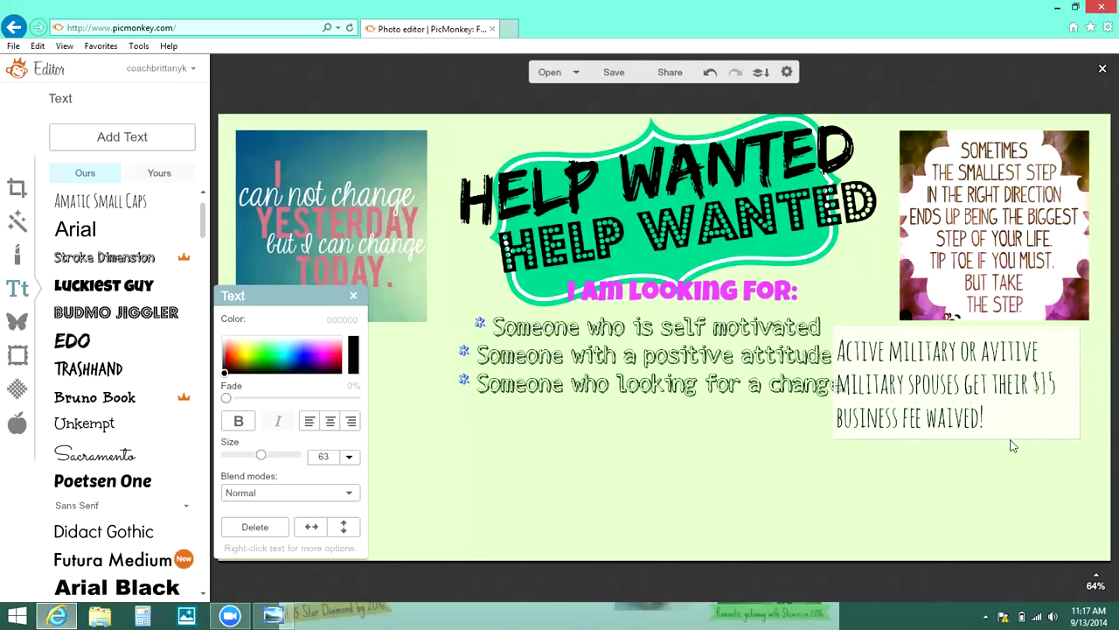
Step: Shrink the military note to size 54, narrow it to five lines, and tilt it slightly counterclockwise below the "smallest step" picture
{"action": "mouse_move", "coordinate": [970, 439]}
{"action": "left_mouse_down"}
{"action": "mouse_move", "coordinate": [969, 514]}
{"action": "mouse_move", "coordinate": [966, 444]}
{"action": "left_mouse_up"}
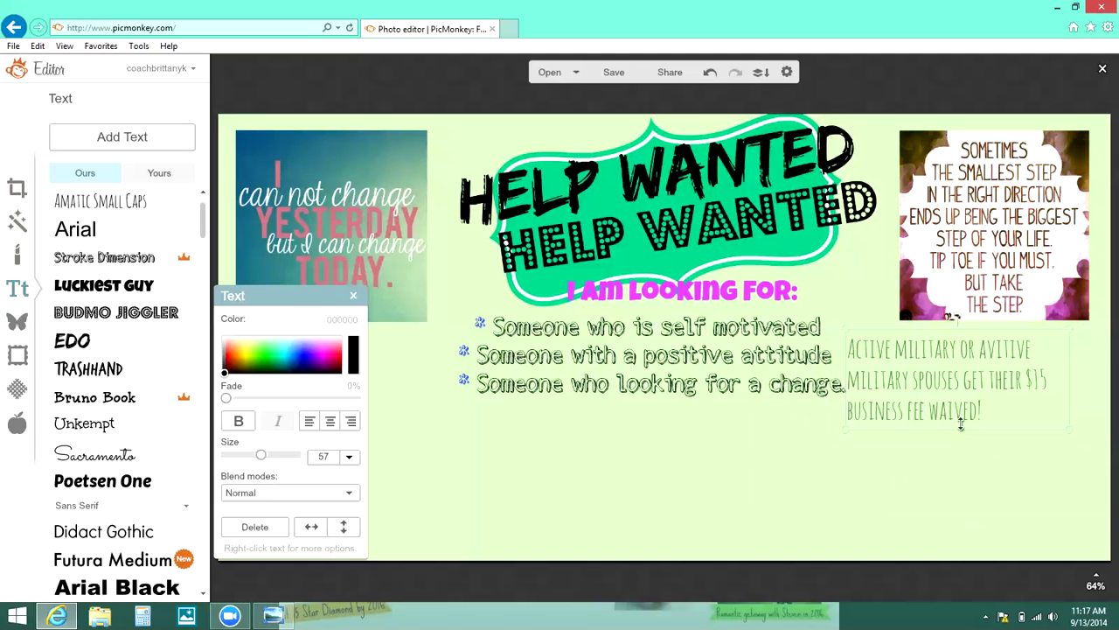
{"action": "left_click_drag", "start_coordinate": [1059, 375], "coordinate": [975, 395]}
{"action": "left_click_drag", "start_coordinate": [905, 377], "coordinate": [984, 424]}
{"action": "left_click_drag", "start_coordinate": [995, 339], "coordinate": [976, 403]}
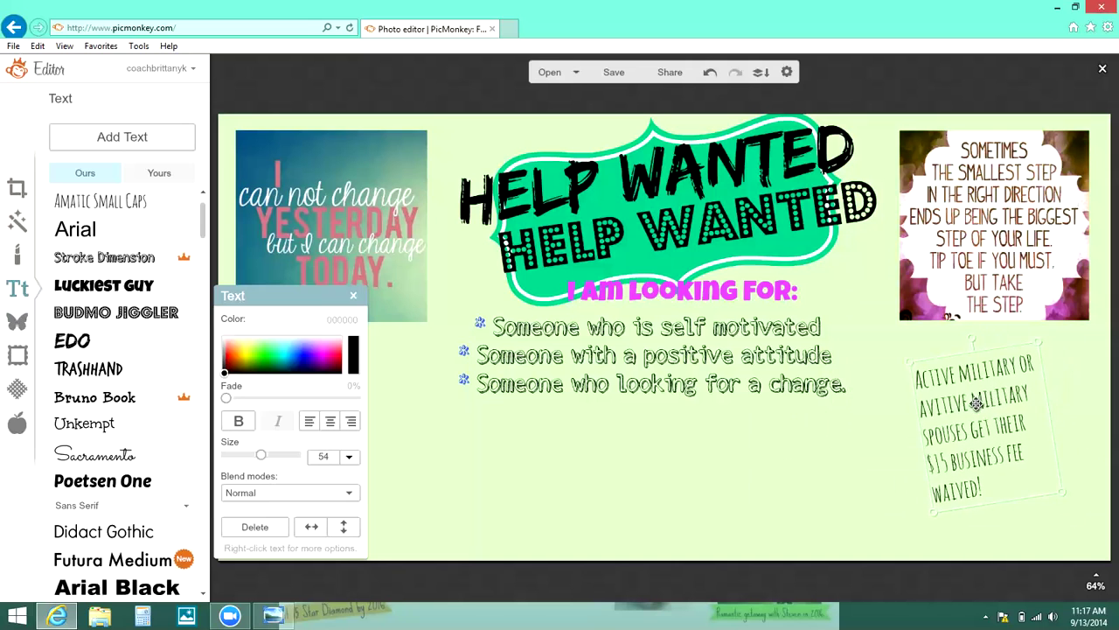
Step: Make all of the military note's text bold and bright green
{"action": "double_click", "coordinate": [976, 403]}
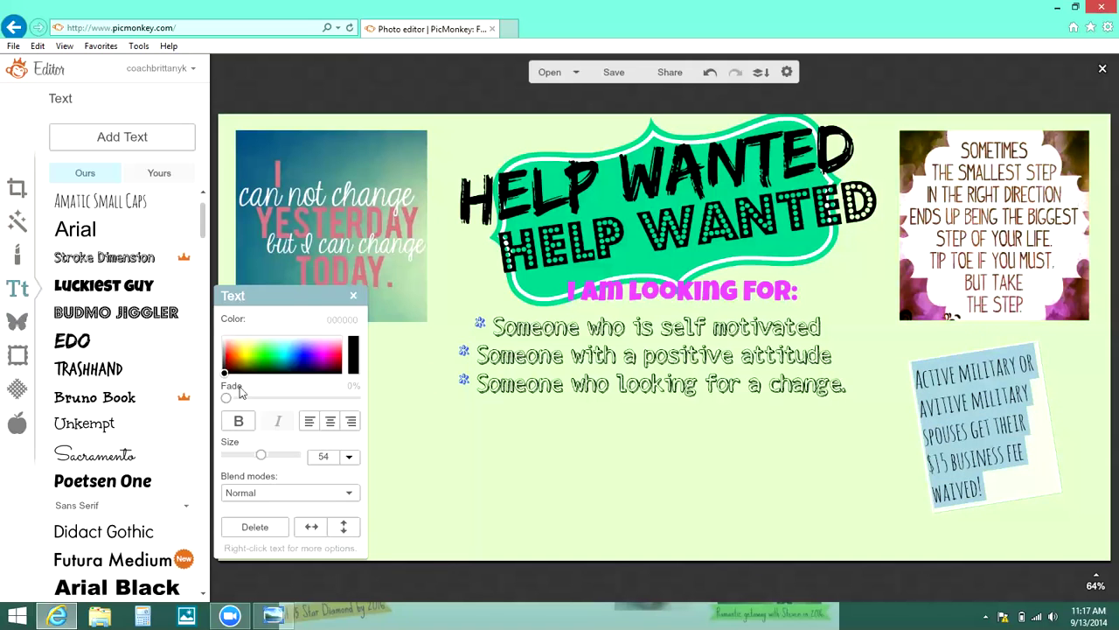
{"action": "left_click", "coordinate": [236, 421]}
{"action": "mouse_move", "coordinate": [252, 363]}
{"action": "left_mouse_down"}
{"action": "mouse_move", "coordinate": [288, 360]}
{"action": "mouse_move", "coordinate": [273, 361]}
{"action": "left_mouse_up"}
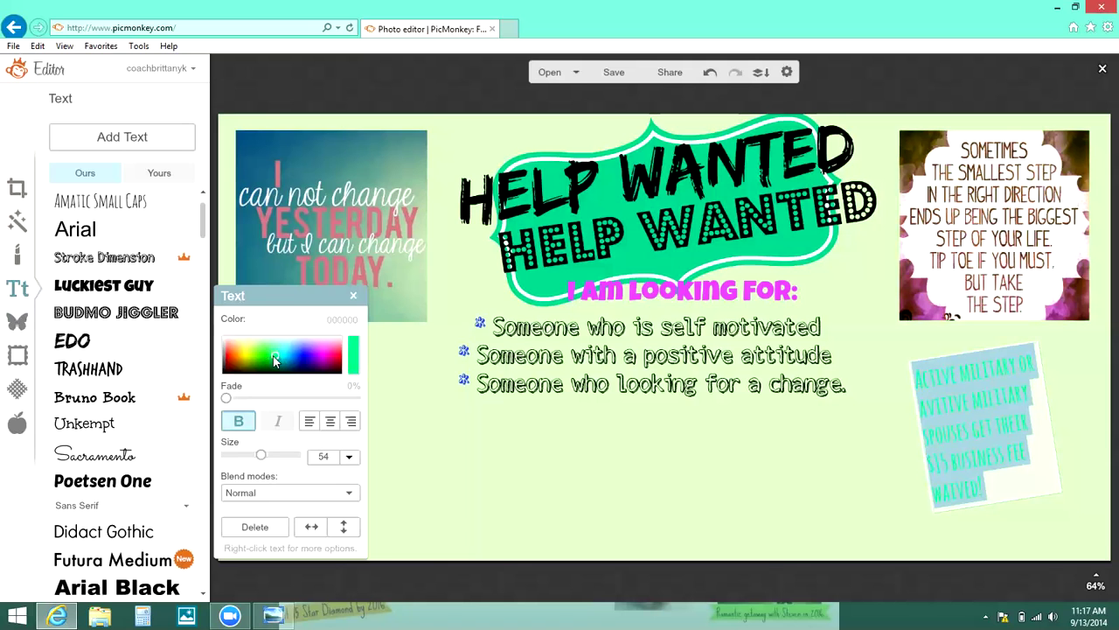
{"action": "left_click", "coordinate": [452, 506]}
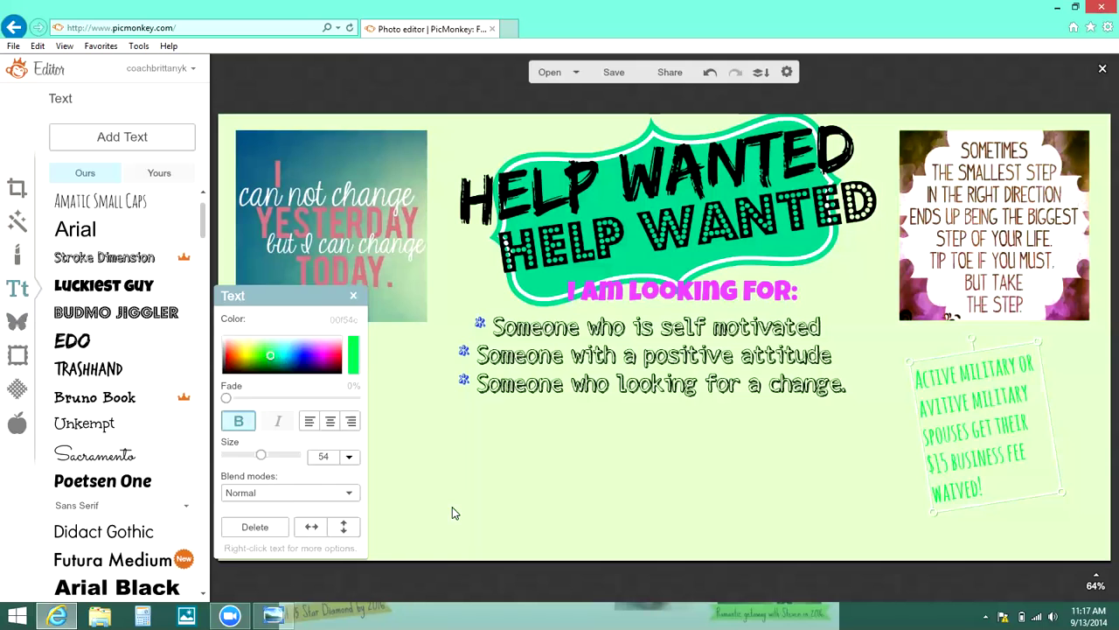
Step: Shift the military note slightly to the right and center-align its lines
{"action": "left_click", "coordinate": [966, 417]}
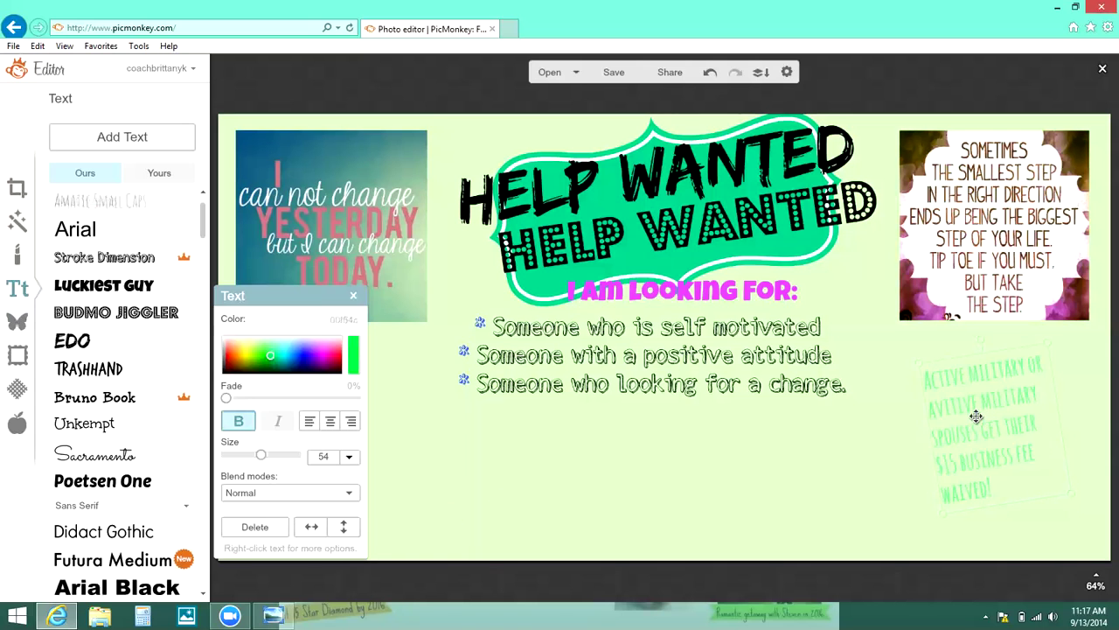
{"action": "left_click", "coordinate": [331, 422]}
{"action": "left_click", "coordinate": [488, 488]}
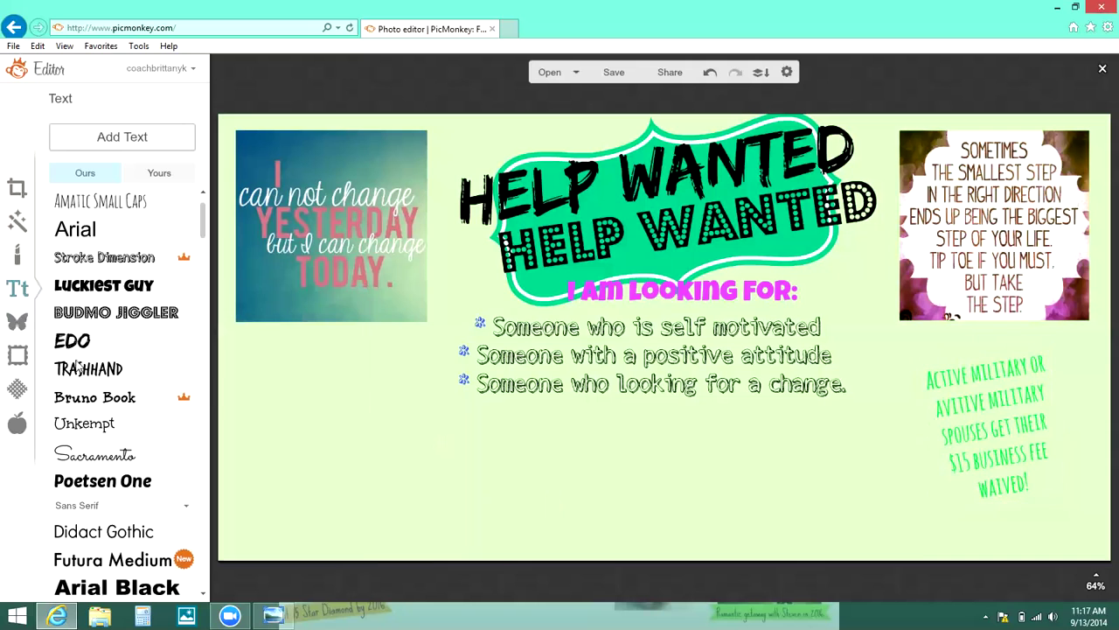
Step: Add the dotted square outline from the Basic labels, enlarge it around the military note, and tilt it to match the text
{"action": "left_click", "coordinate": [16, 321]}
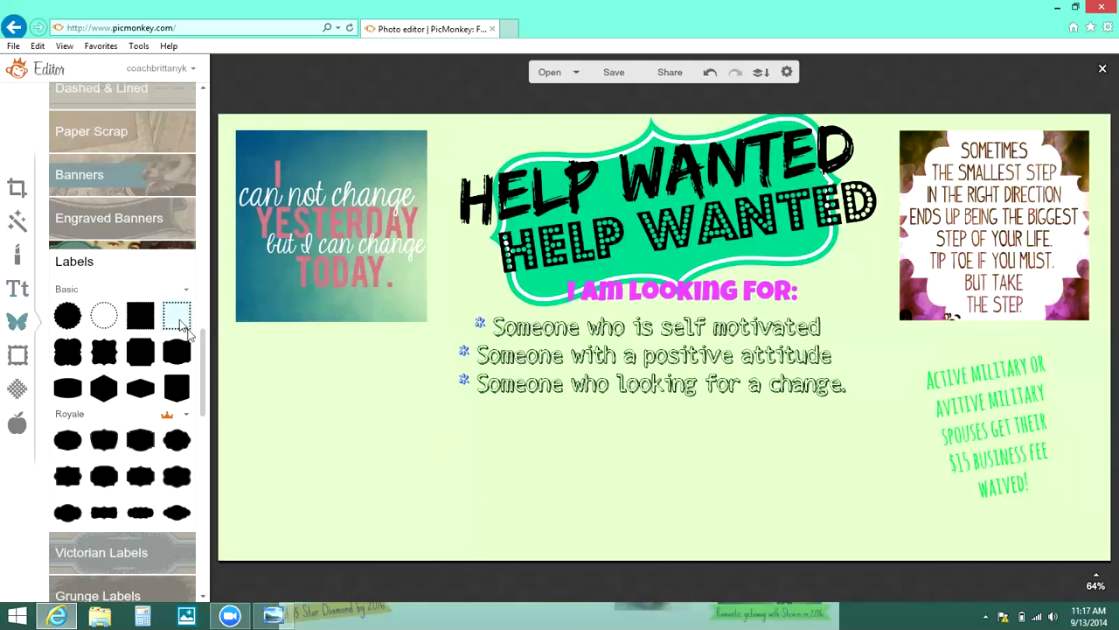
{"action": "left_click", "coordinate": [181, 323]}
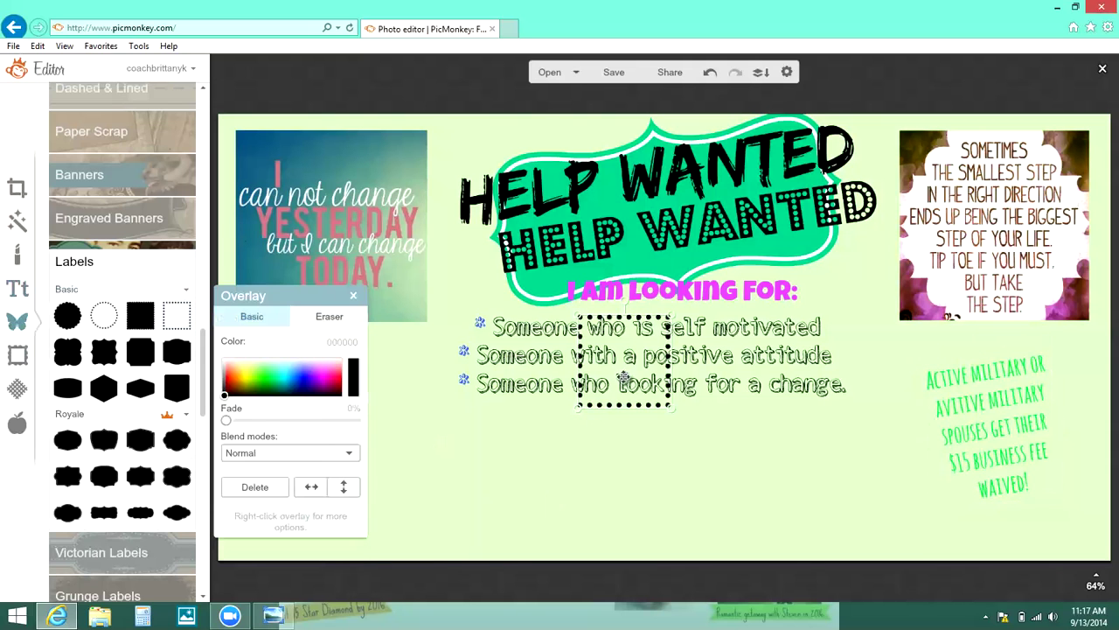
{"action": "left_click_drag", "start_coordinate": [588, 408], "coordinate": [522, 524]}
{"action": "left_click_drag", "start_coordinate": [600, 381], "coordinate": [1001, 407]}
{"action": "left_click_drag", "start_coordinate": [989, 331], "coordinate": [977, 337]}
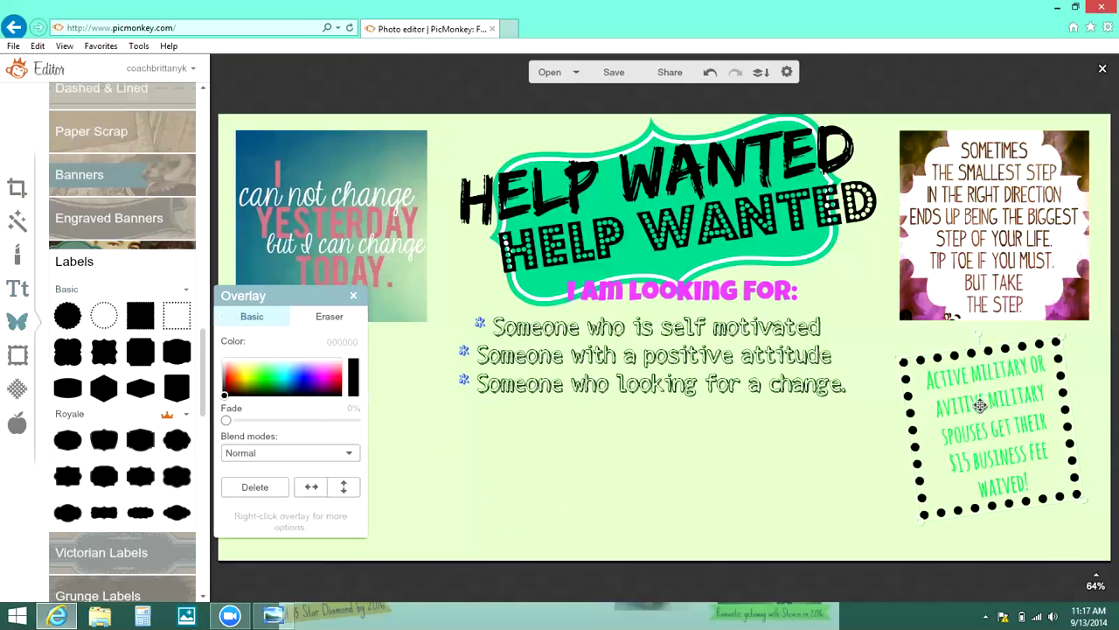
Step: Reduce the dotted frame slightly and adjust its position so it surrounds the military note evenly
{"action": "left_click_drag", "start_coordinate": [984, 404], "coordinate": [988, 403]}
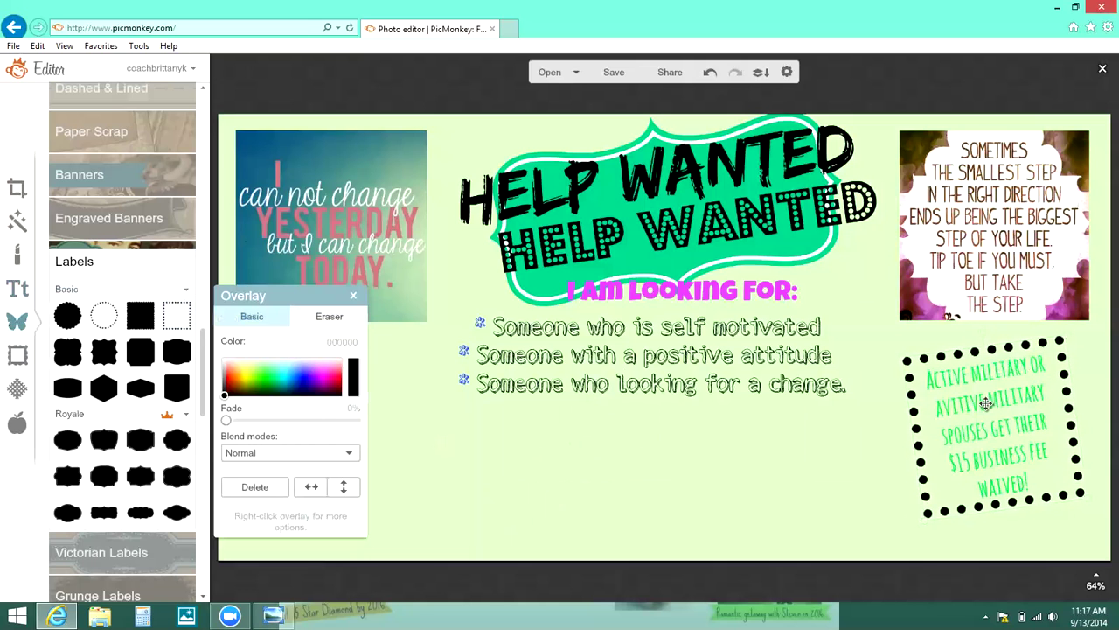
{"action": "left_click_drag", "start_coordinate": [1065, 338], "coordinate": [1056, 350]}
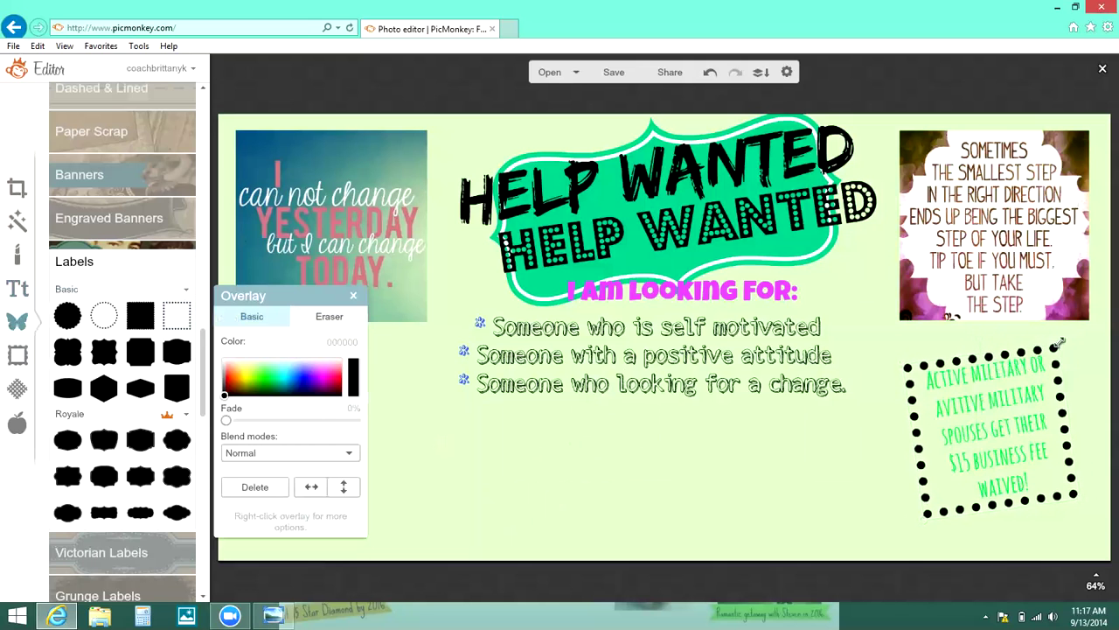
{"action": "left_click_drag", "start_coordinate": [1000, 414], "coordinate": [999, 412]}
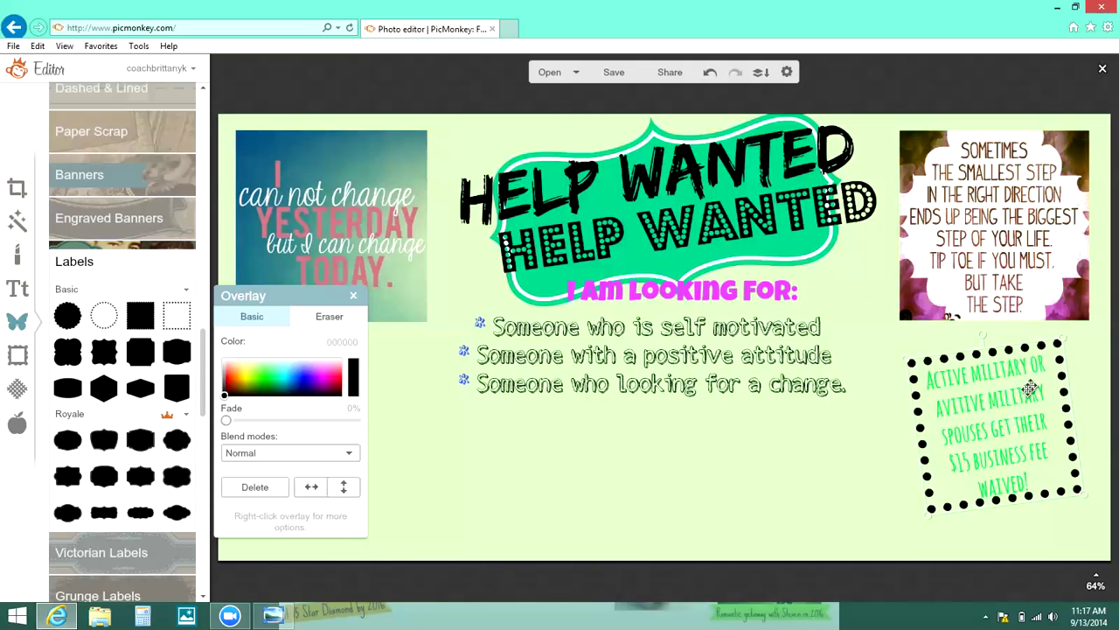
{"action": "left_click_drag", "start_coordinate": [1030, 387], "coordinate": [1028, 392]}
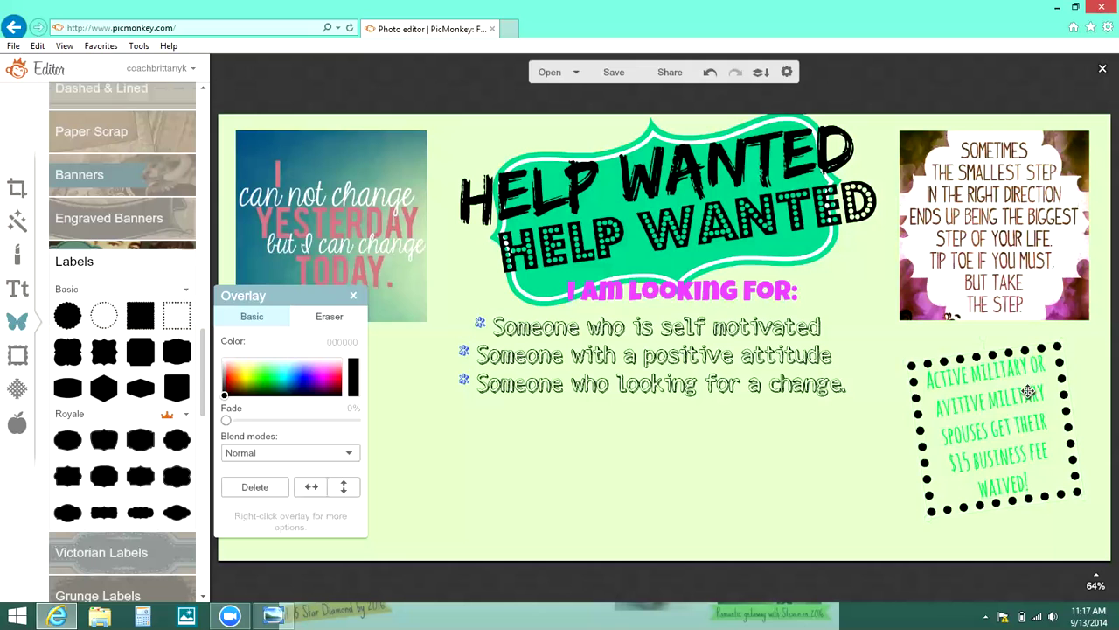
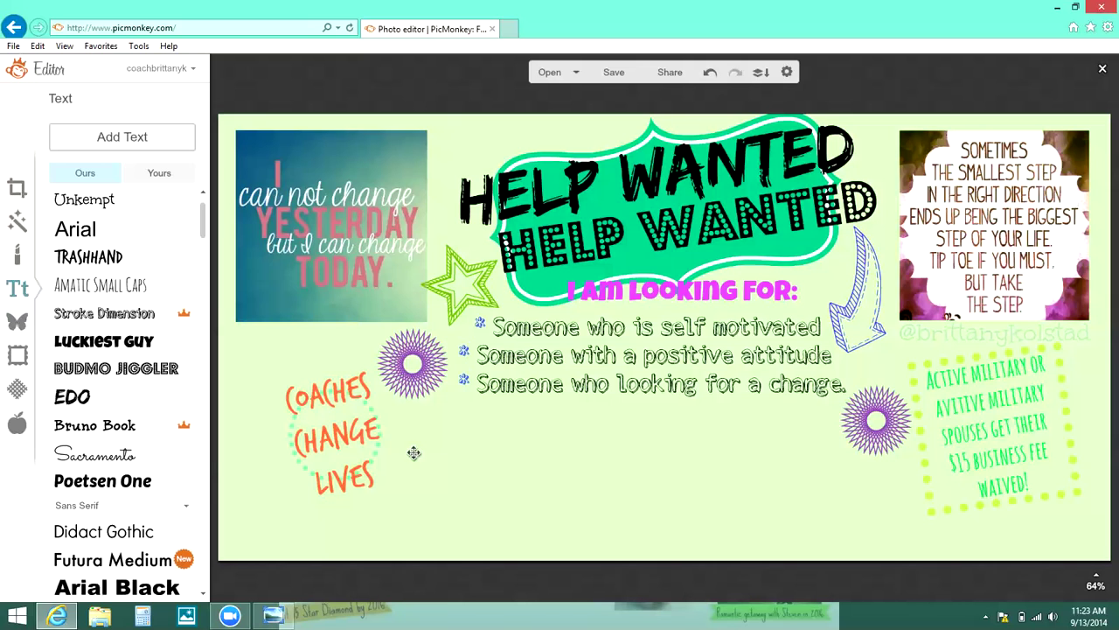
Step: Leave the flyer editor despite unsaved changes, go to surverymonkey.com, and open SurveyMonkey's sign-in page
{"action": "left_click", "coordinate": [232, 32]}
{"action": "type", "text": "survery"}
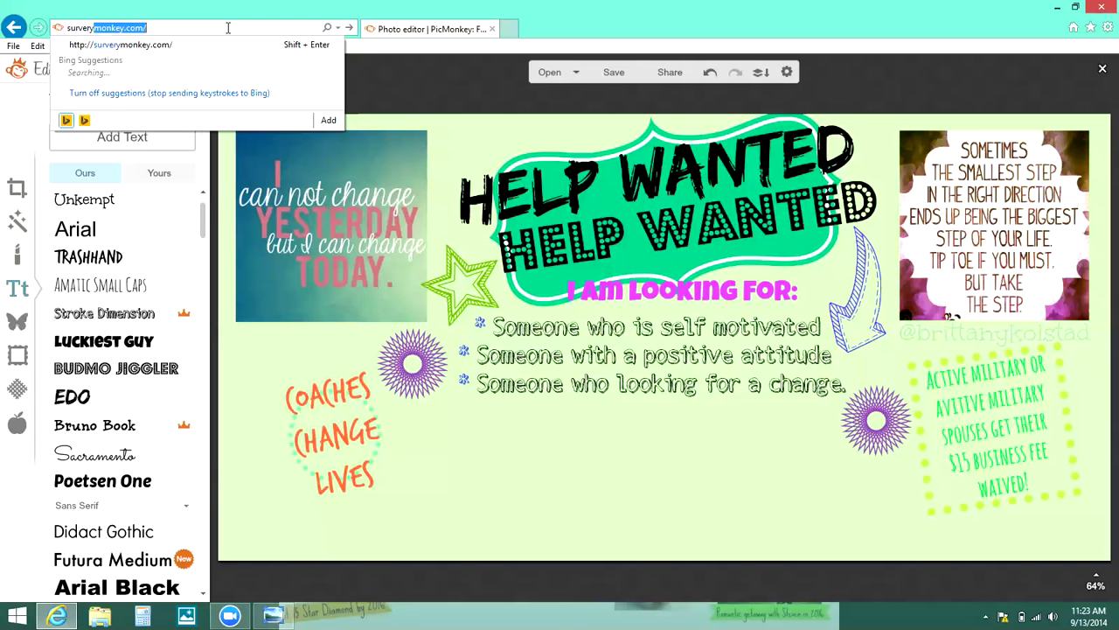
{"action": "key", "text": "Return"}
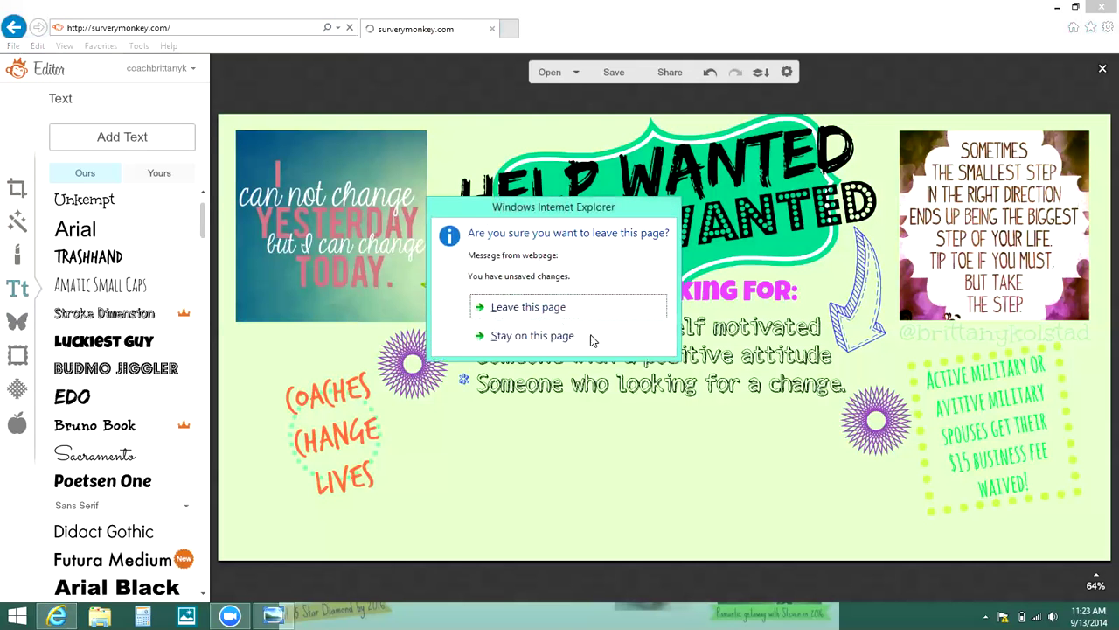
{"action": "left_click", "coordinate": [578, 306]}
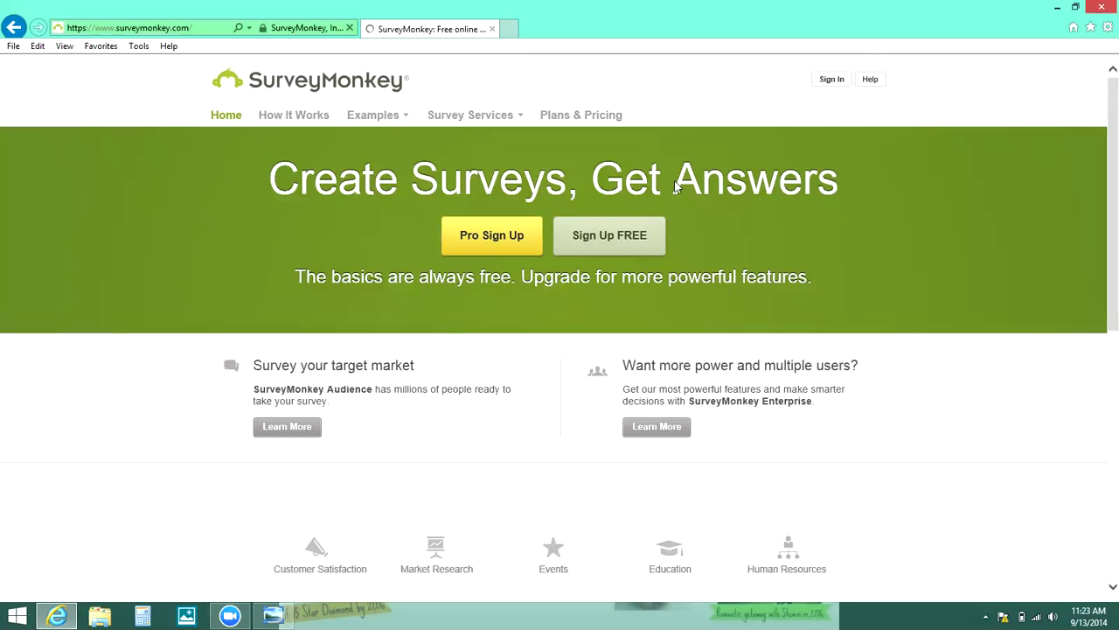
{"action": "left_click", "coordinate": [835, 80]}
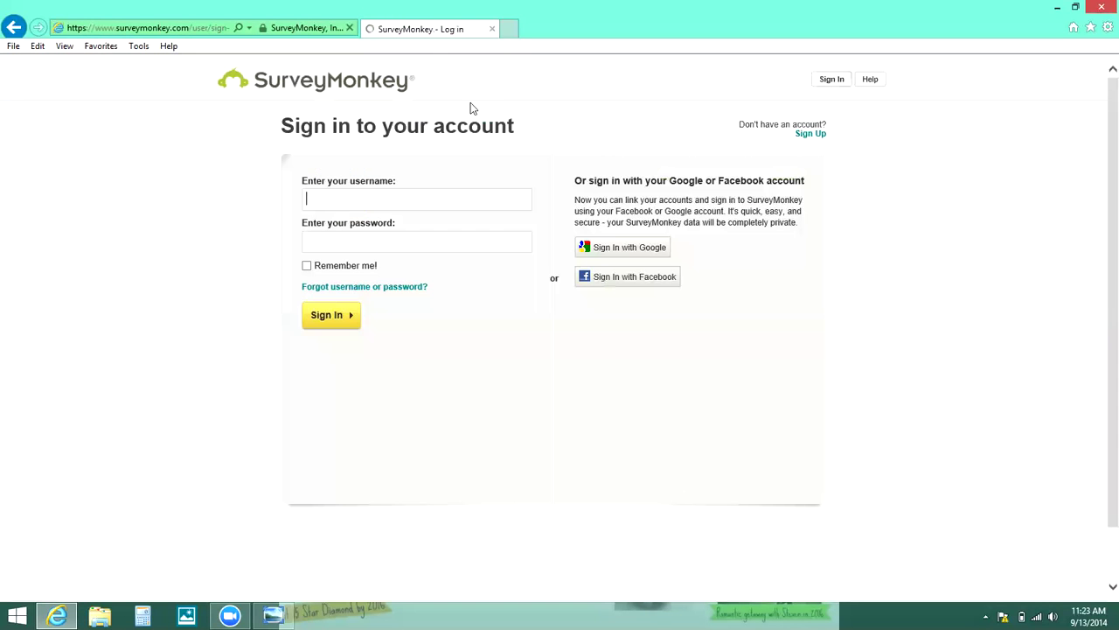
Step: Sign in to SurveyMonkey with the account username and password, and let the browser store the password
{"action": "type", "text": "coachb"}
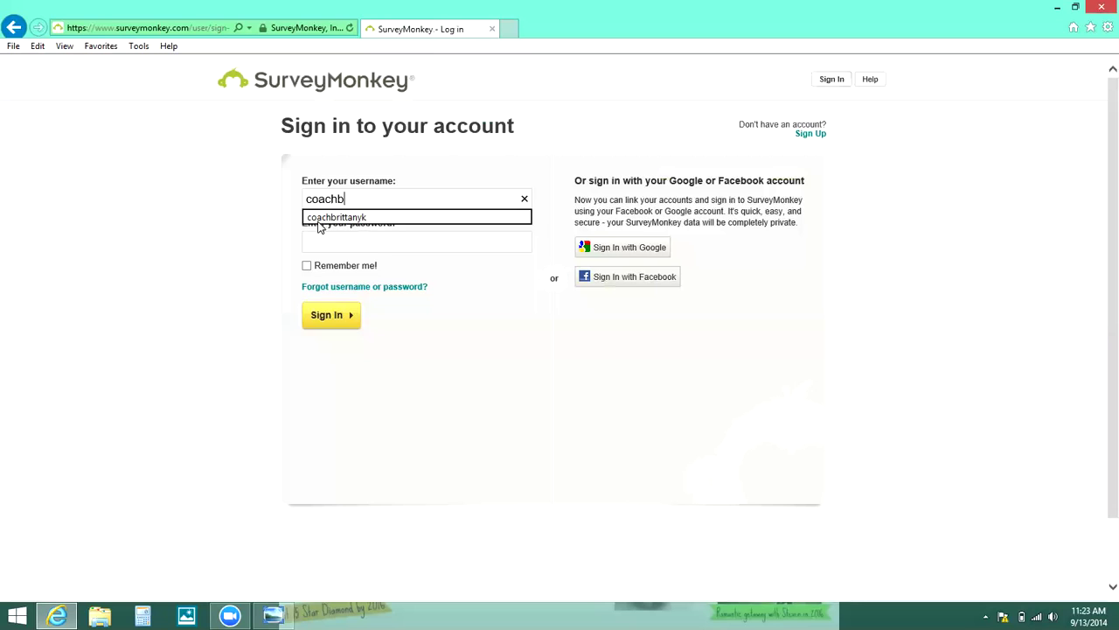
{"action": "key", "text": "Down"}
{"action": "key", "text": "Tab"}
{"action": "type", "text": "*********"}
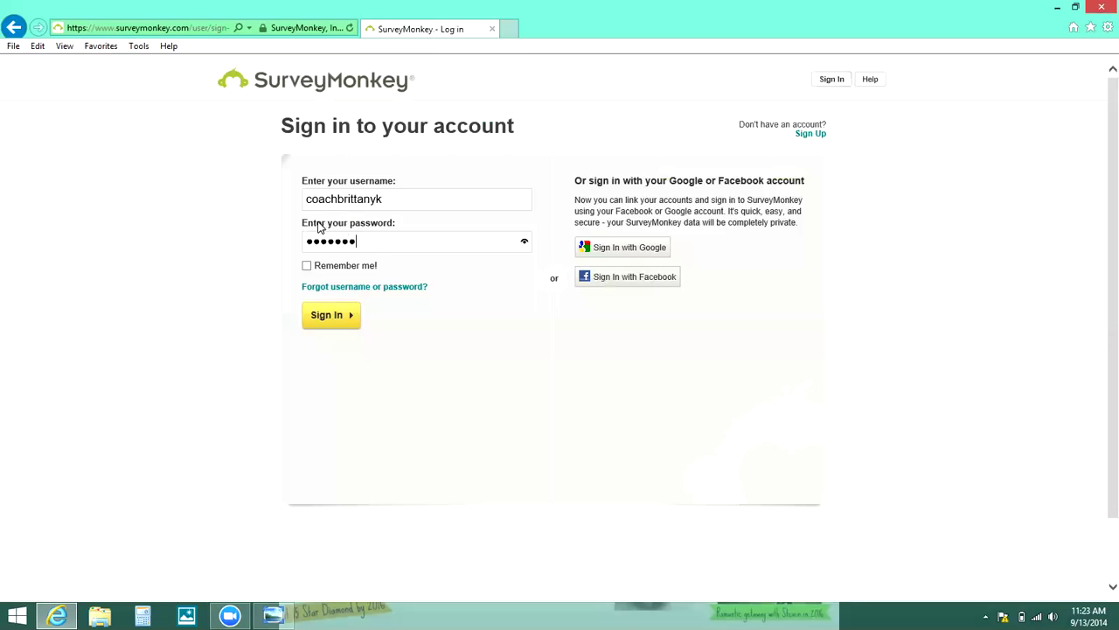
{"action": "key", "text": "Return"}
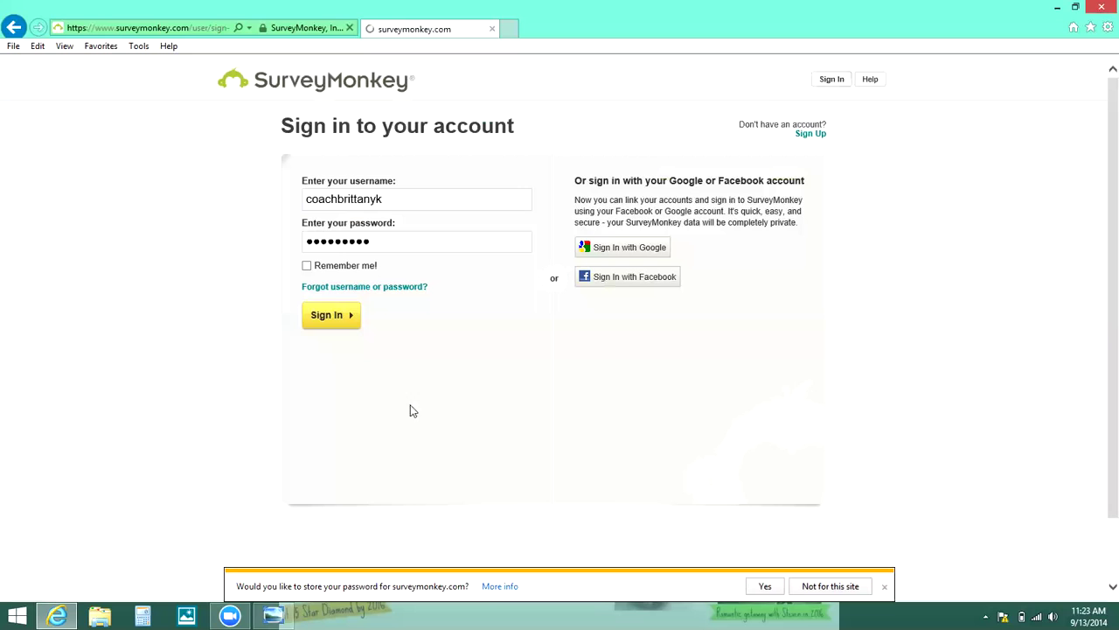
{"action": "left_click", "coordinate": [765, 588]}
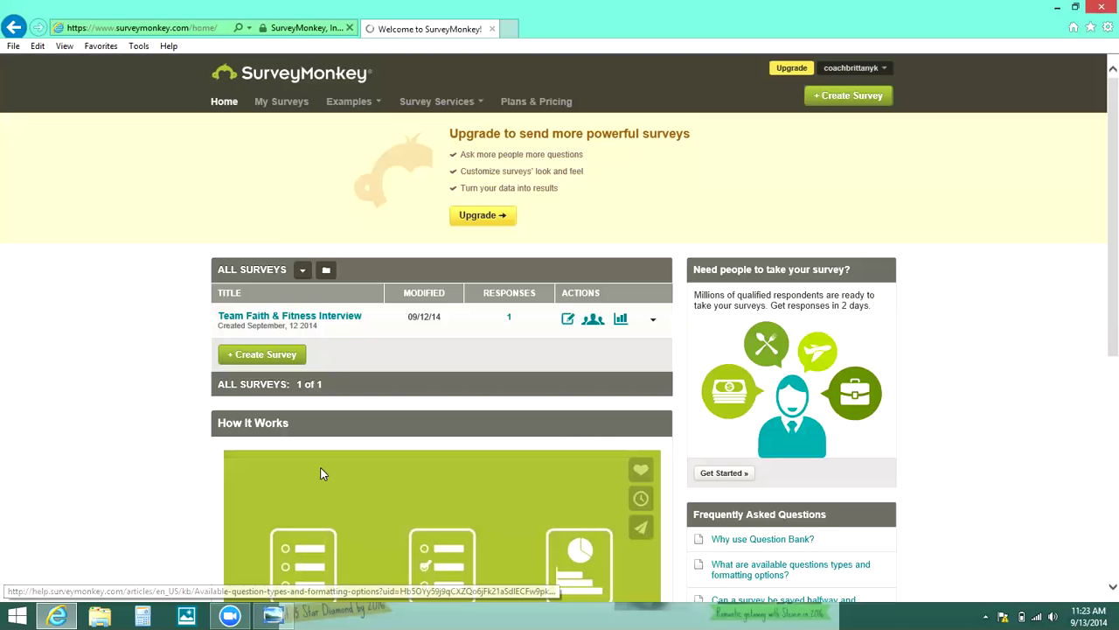
Step: Create a new survey from scratch titled "Team Smash Interview" in the Other category
{"action": "scroll", "coordinate": [98, 408], "scroll_direction": "down", "scroll_amount": 3}
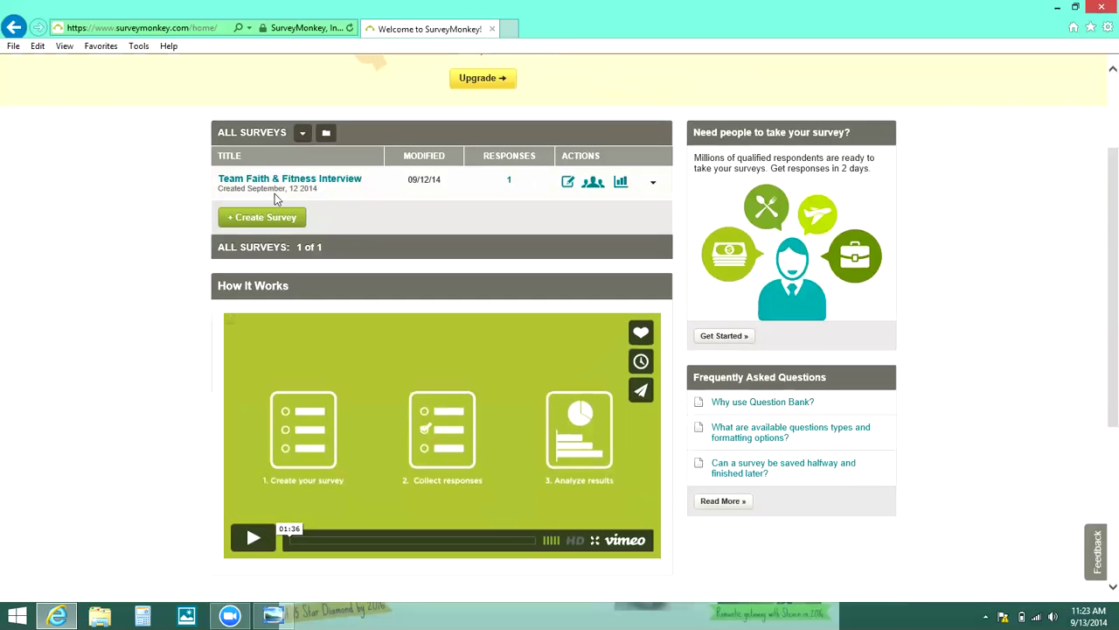
{"action": "left_click", "coordinate": [270, 220]}
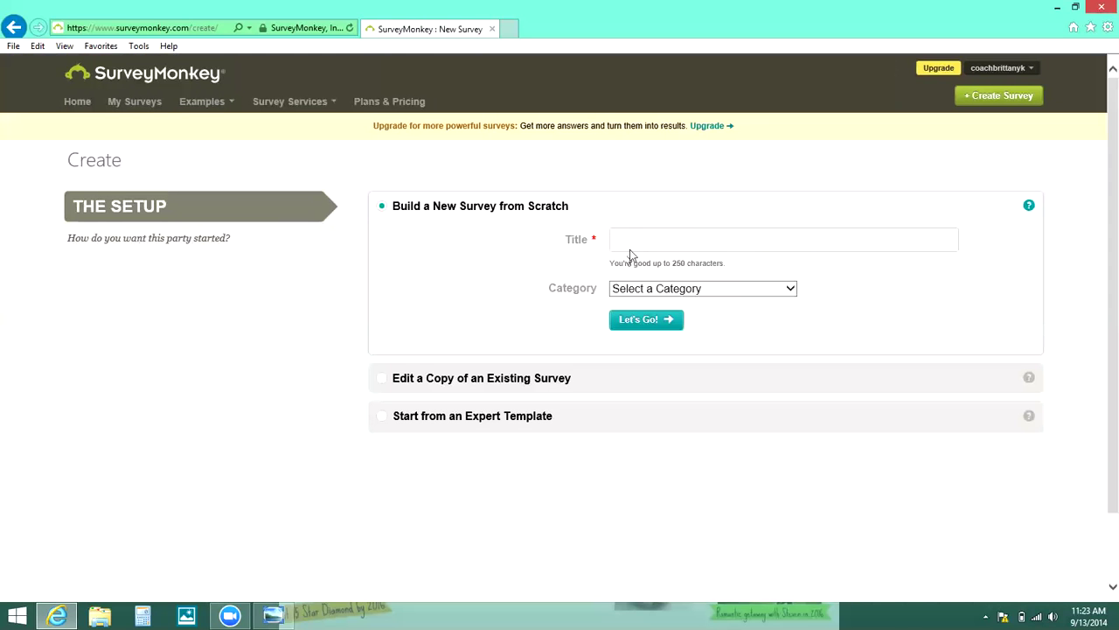
{"action": "type", "text": "Team Smash "}
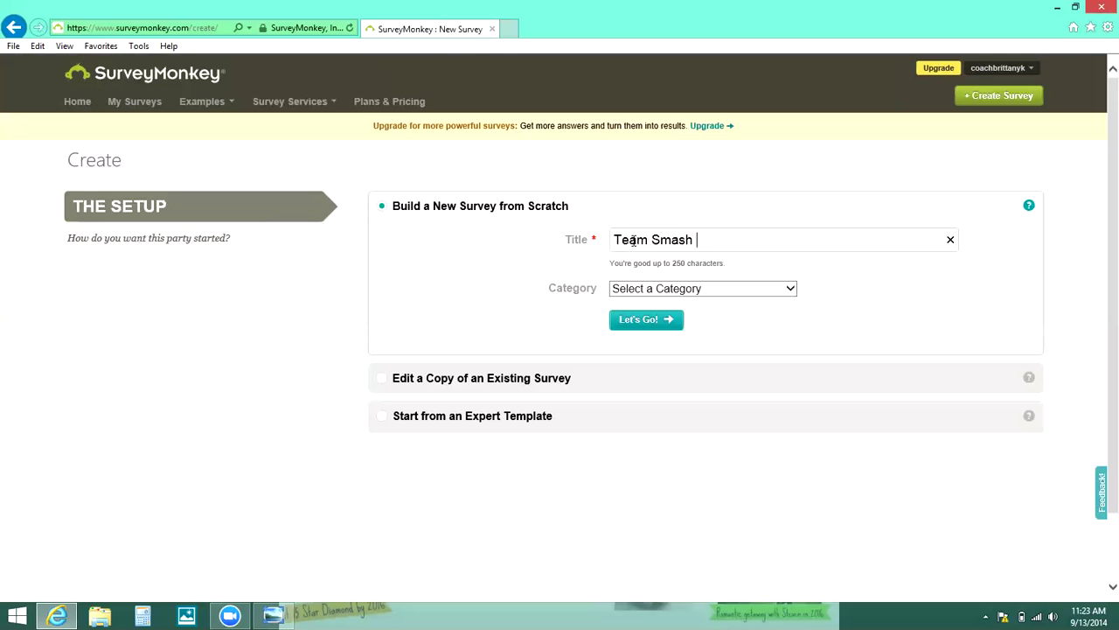
{"action": "type", "text": "Interview"}
{"action": "left_click", "coordinate": [735, 294]}
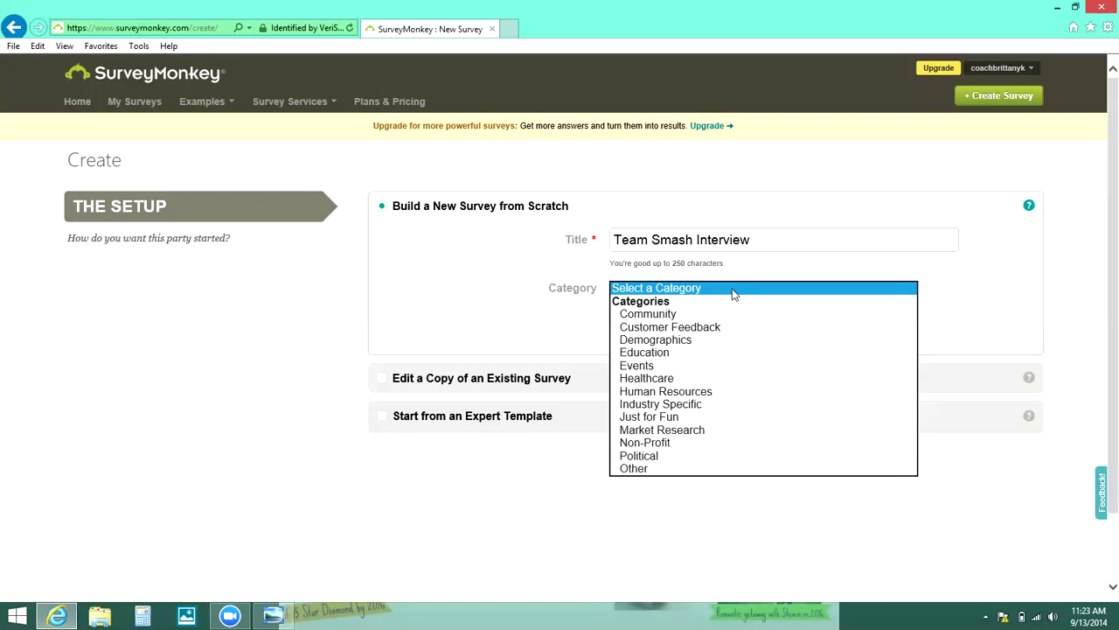
{"action": "key", "text": "o"}
{"action": "key", "text": "Return"}
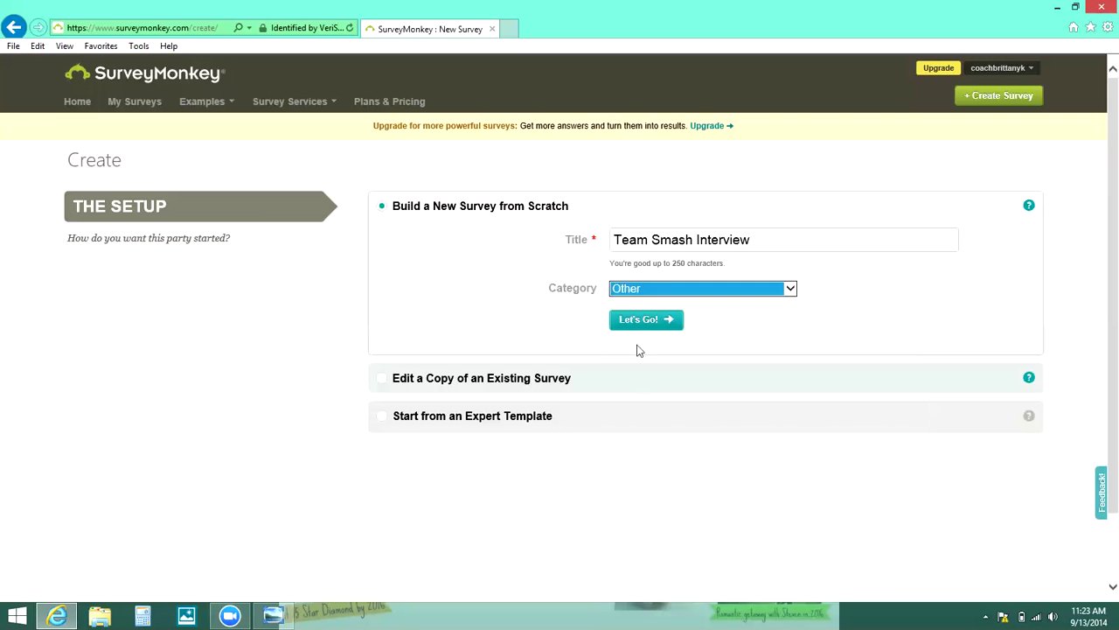
{"action": "left_click", "coordinate": [647, 320]}
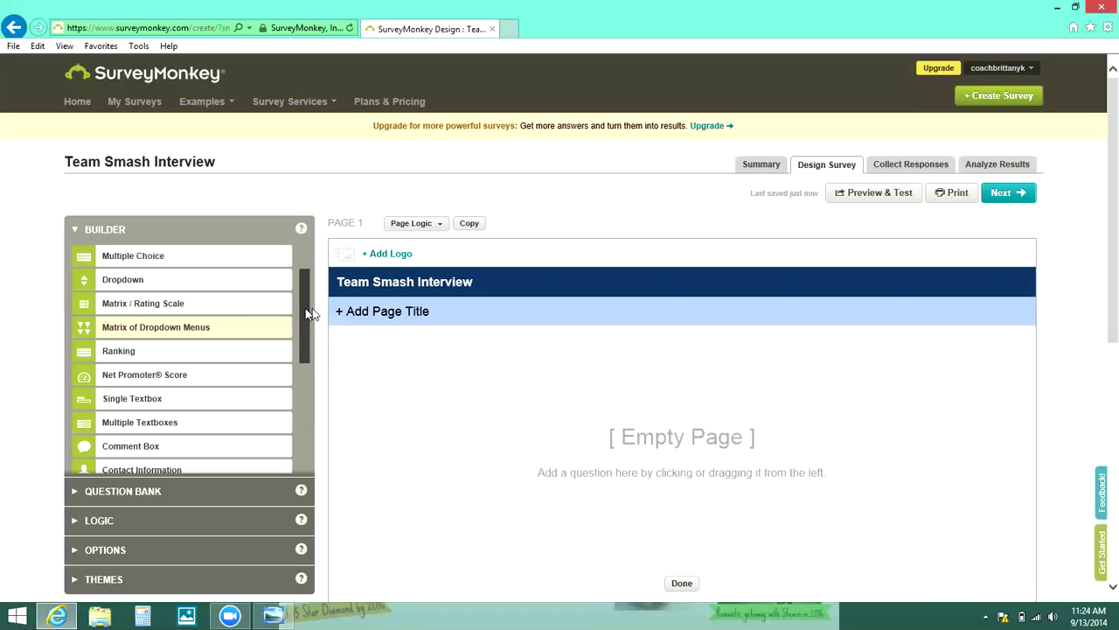
Step: Add a single-textbox question reading "What is your full name?" to the empty survey page and save it
{"action": "mouse_move", "coordinate": [183, 261]}
{"action": "mouse_move", "coordinate": [260, 265]}
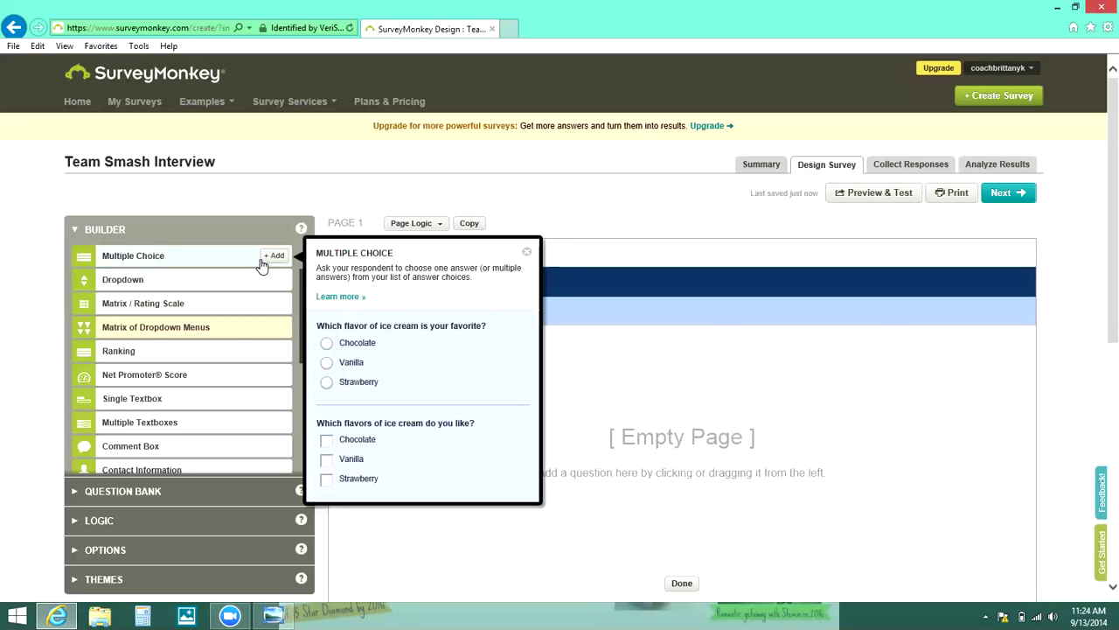
{"action": "mouse_move", "coordinate": [242, 284]}
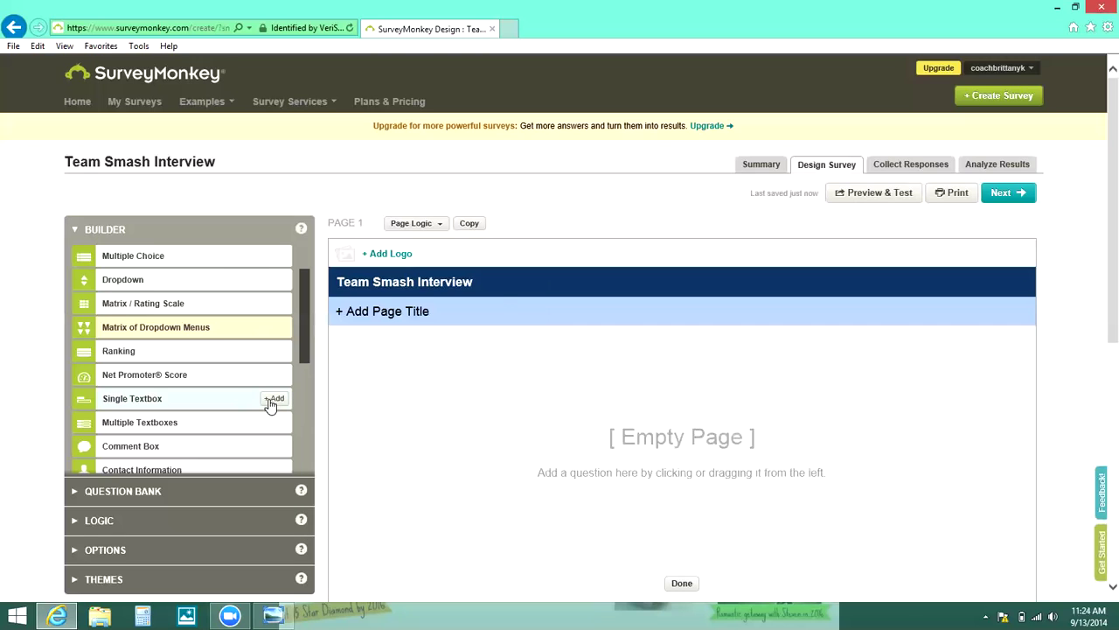
{"action": "left_click", "coordinate": [273, 399]}
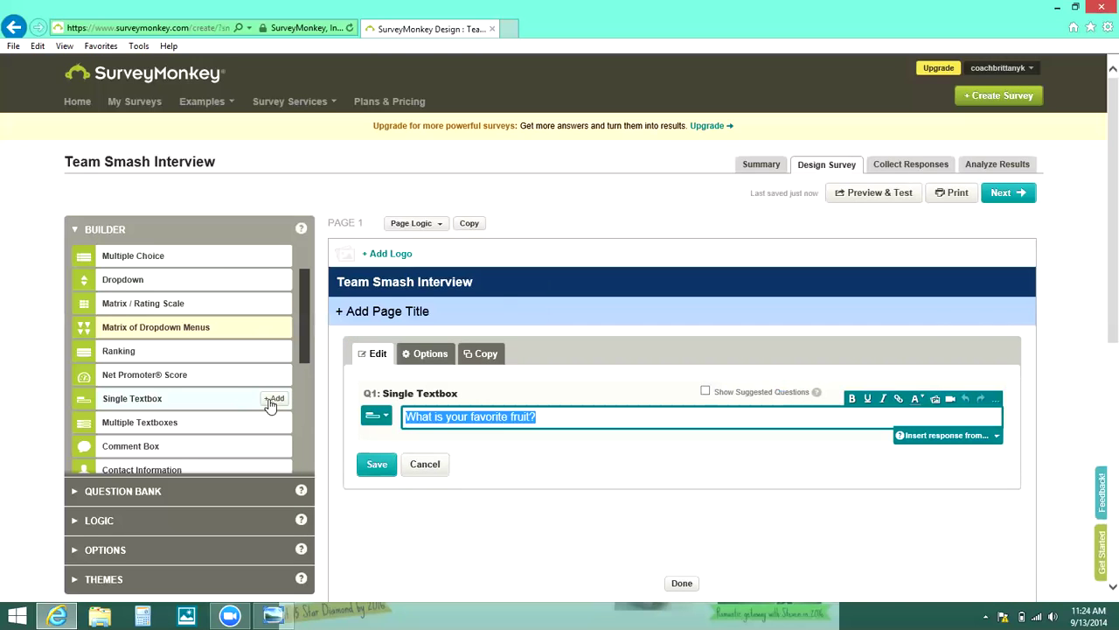
{"action": "type", "text": "What isyo"}
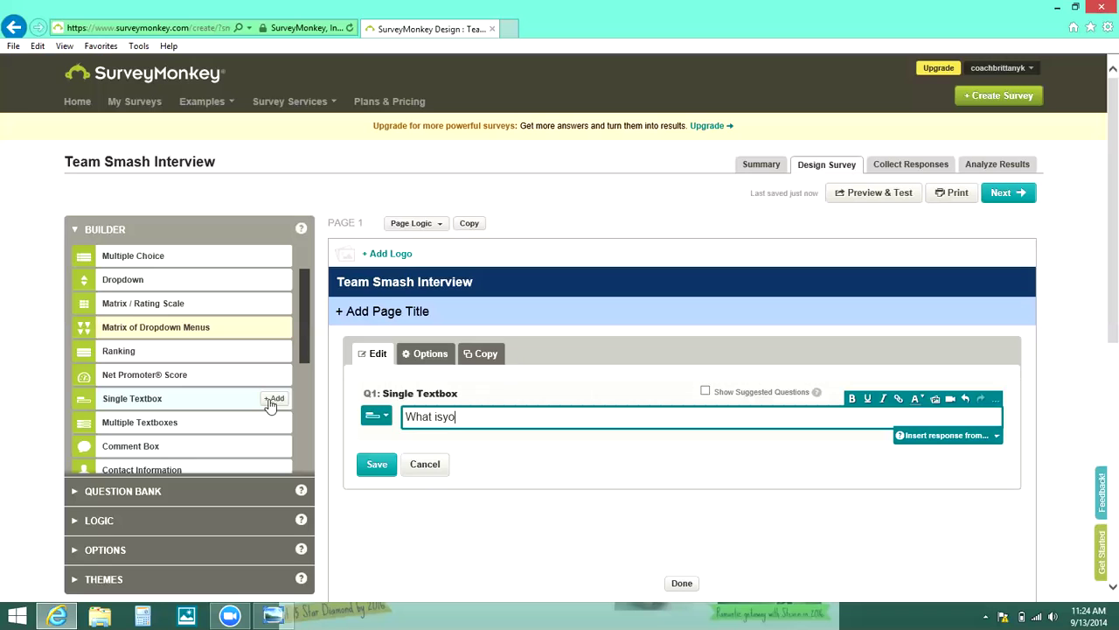
{"action": "key", "text": "BackSpace"}
{"action": "key", "text": "BackSpace"}
{"action": "type", "text": "y"}
{"action": "type", "text": "ou  full name?"}
{"action": "left_click", "coordinate": [376, 471]}
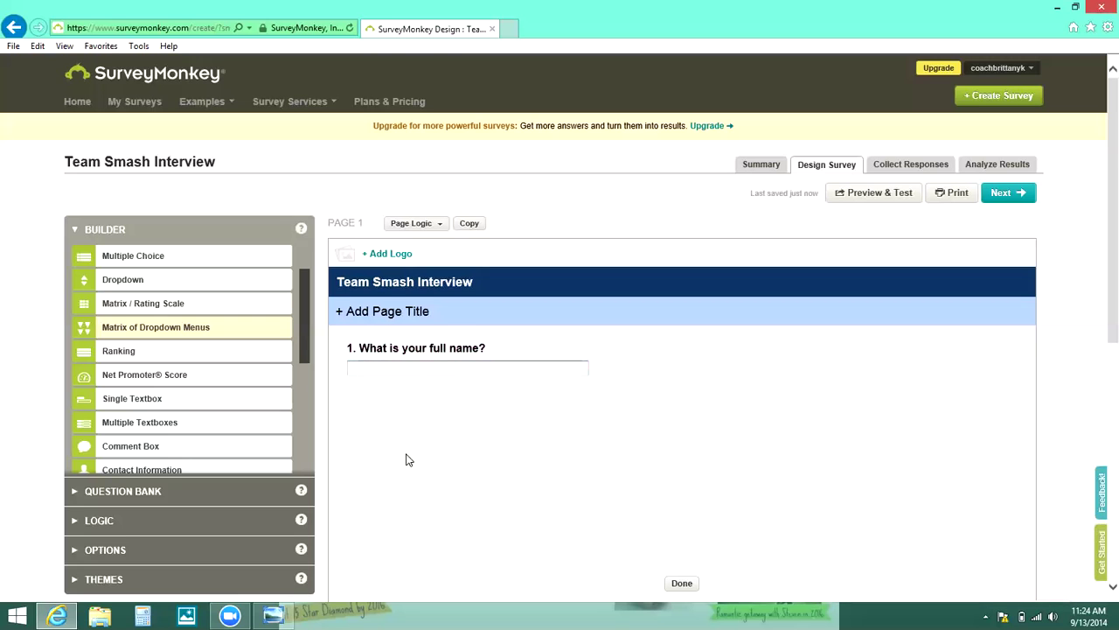
Step: Add a second single-textbox question, "Have you ever tried any Beachbody products? If so, which one?", and save it
{"action": "left_click", "coordinate": [275, 399]}
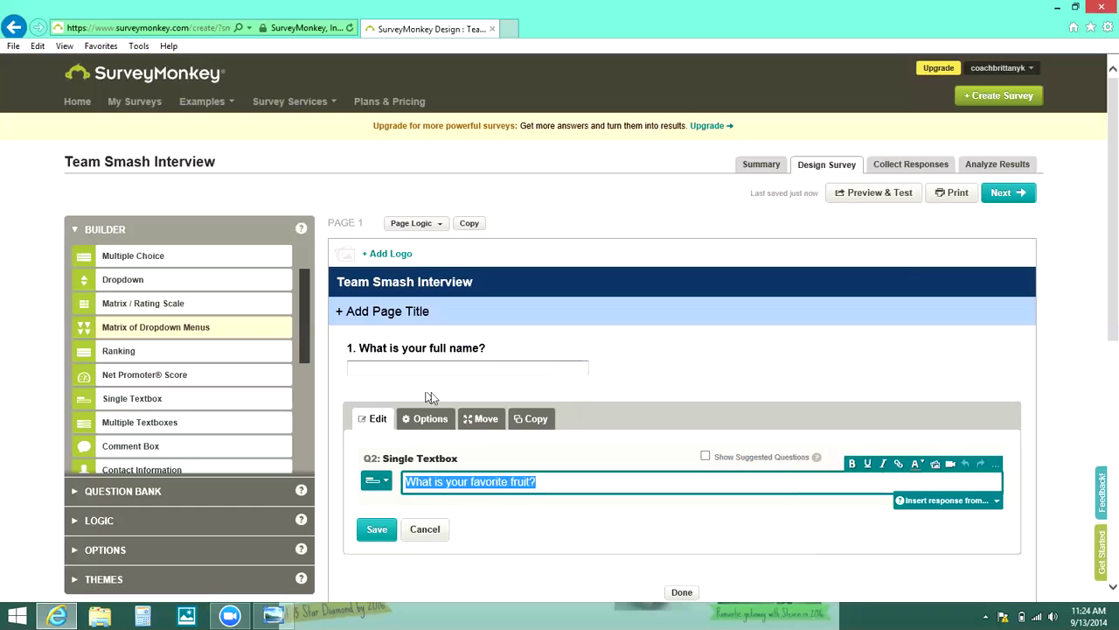
{"action": "scroll", "coordinate": [1100, 178], "scroll_direction": "down", "scroll_amount": 3}
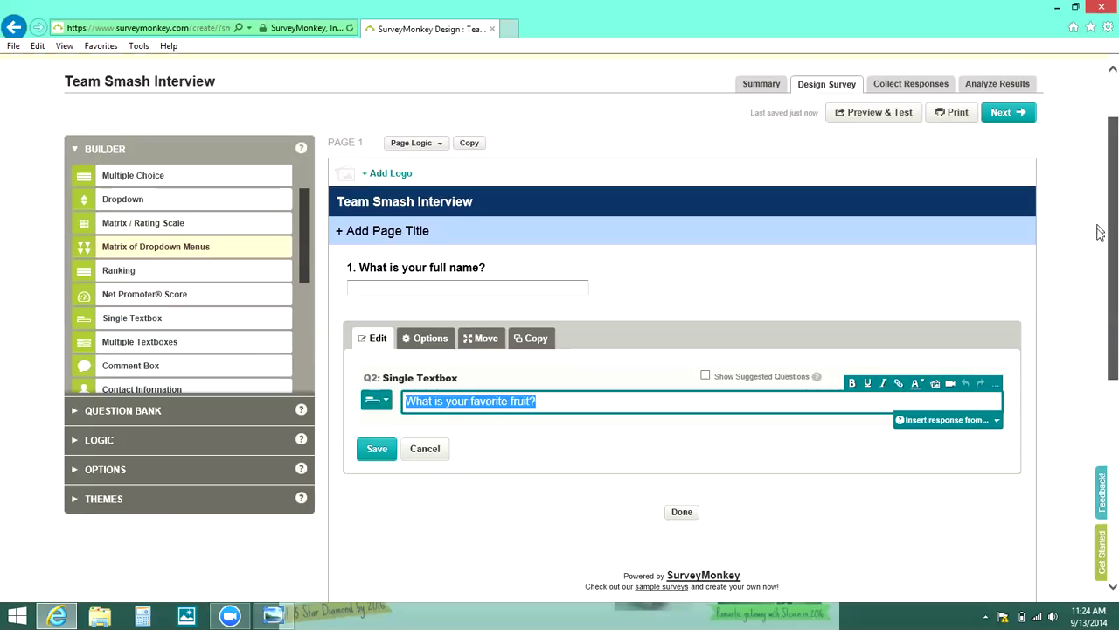
{"action": "scroll", "coordinate": [1100, 219], "scroll_direction": "up", "scroll_amount": 2}
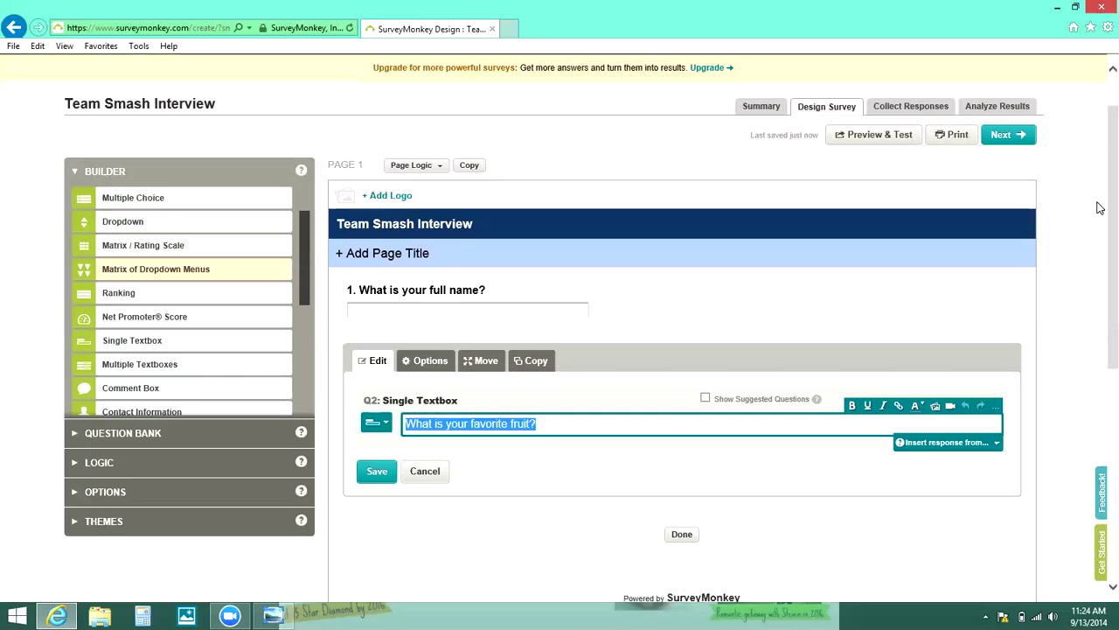
{"action": "type", "text": "W"}
{"action": "key", "text": "BackSpace"}
{"action": "type", "text": "Have y"}
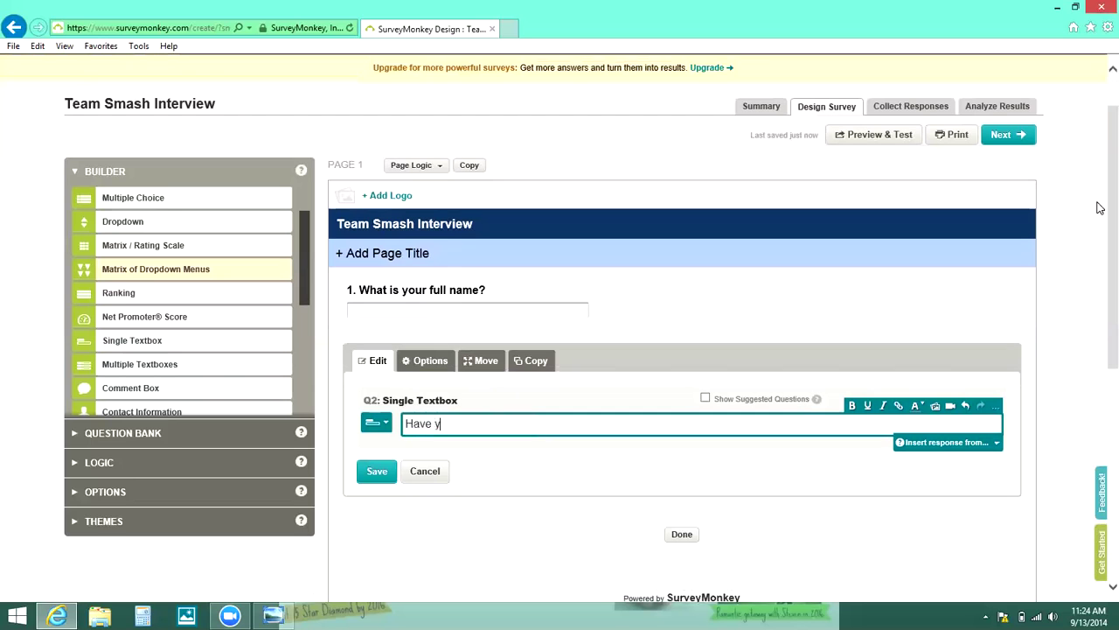
{"action": "type", "text": "ou ever tried any Beachbody po"}
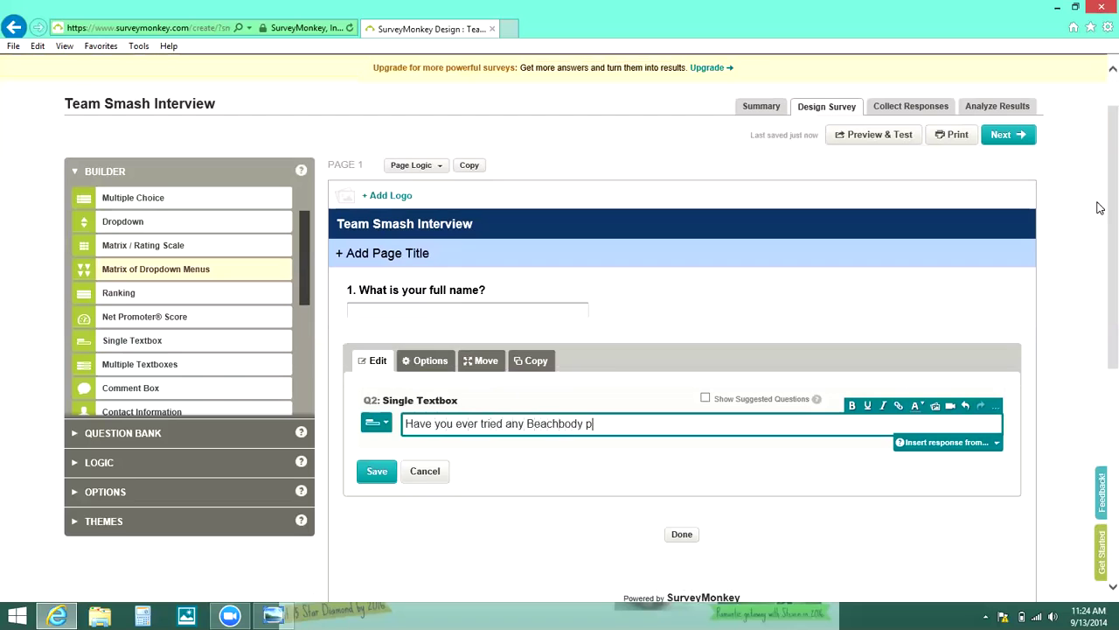
{"action": "key", "text": "BackSpace"}
{"action": "type", "text": "roducts, if so"}
{"action": "key", "text": "BackSpace"}
{"action": "key", "text": "BackSpace"}
{"action": "key", "text": "BackSpace"}
{"action": "key", "text": "BackSpace"}
{"action": "key", "text": "BackSpace"}
{"action": "key", "text": "BackSpace"}
{"action": "type", "text": "? If so, which one?"}
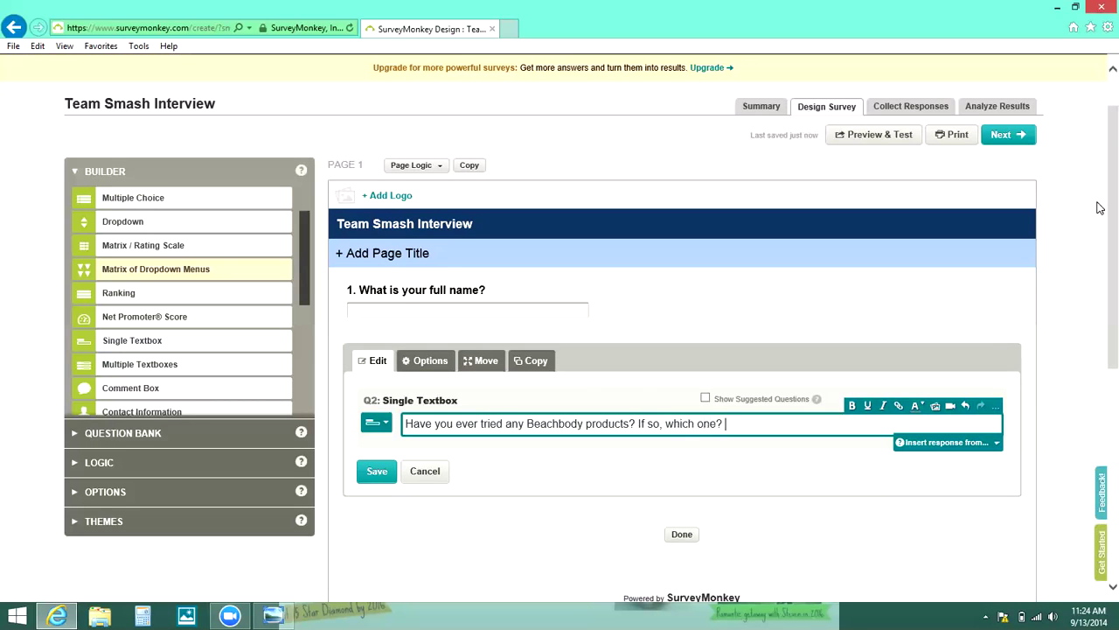
{"action": "left_click", "coordinate": [376, 472]}
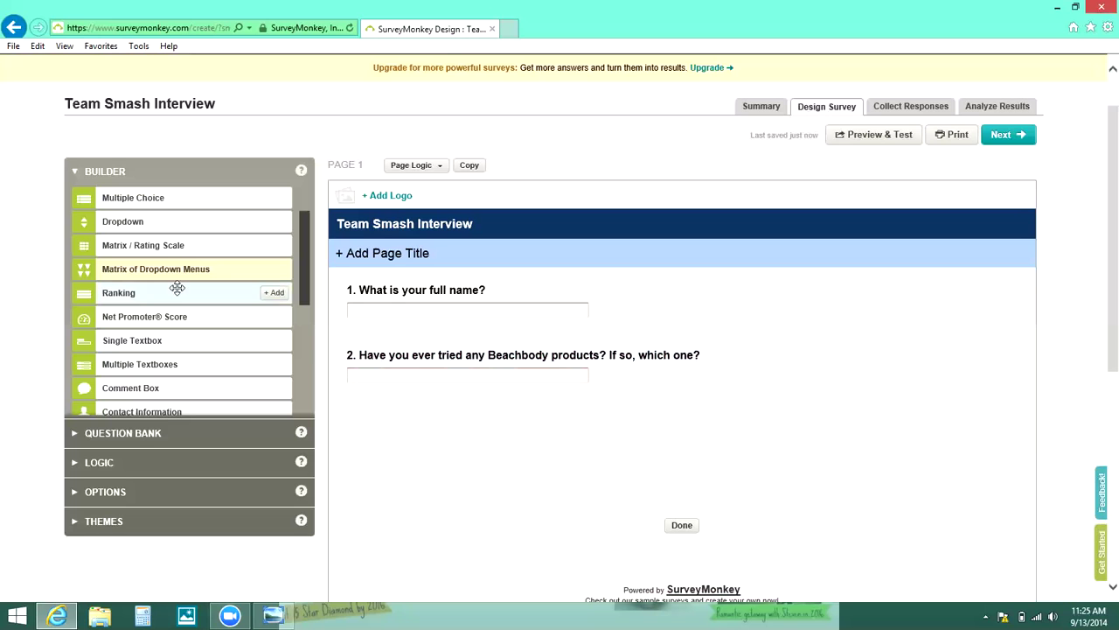
Step: Add a third single-textbox question, "What is your Facebook username?", and save it
{"action": "left_click", "coordinate": [275, 340]}
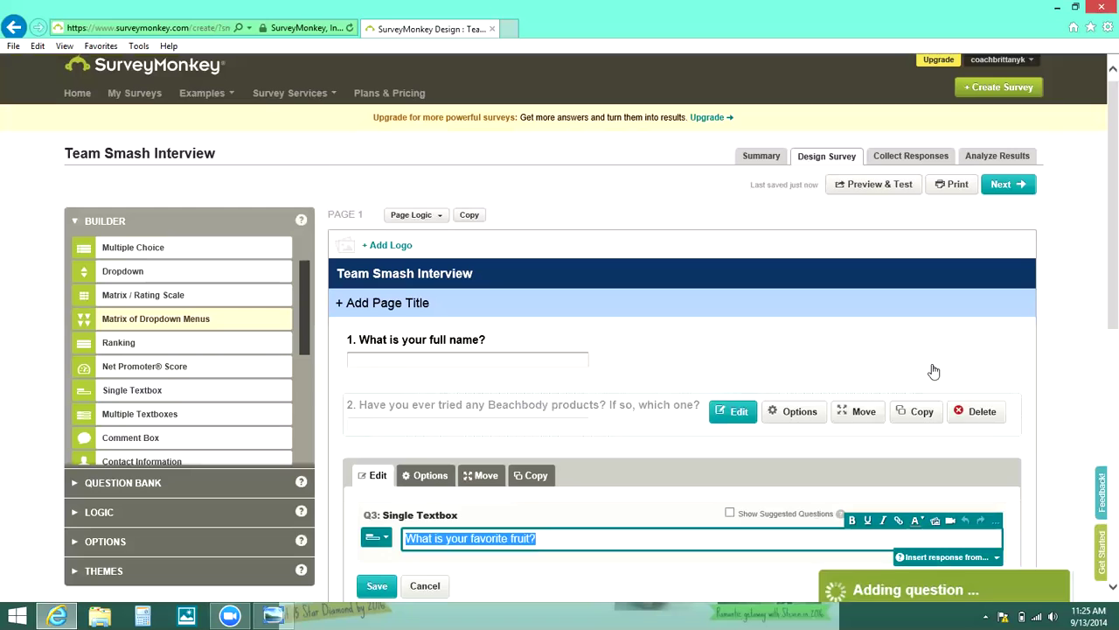
{"action": "left_click_drag", "start_coordinate": [1100, 259], "coordinate": [1100, 340]}
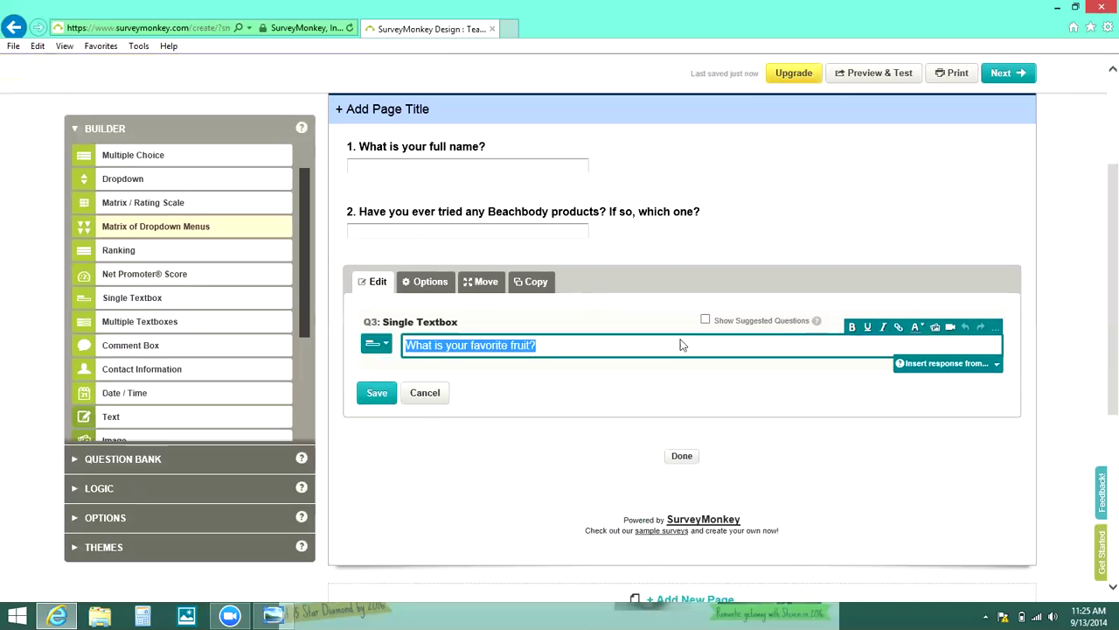
{"action": "key", "text": "BackSpace"}
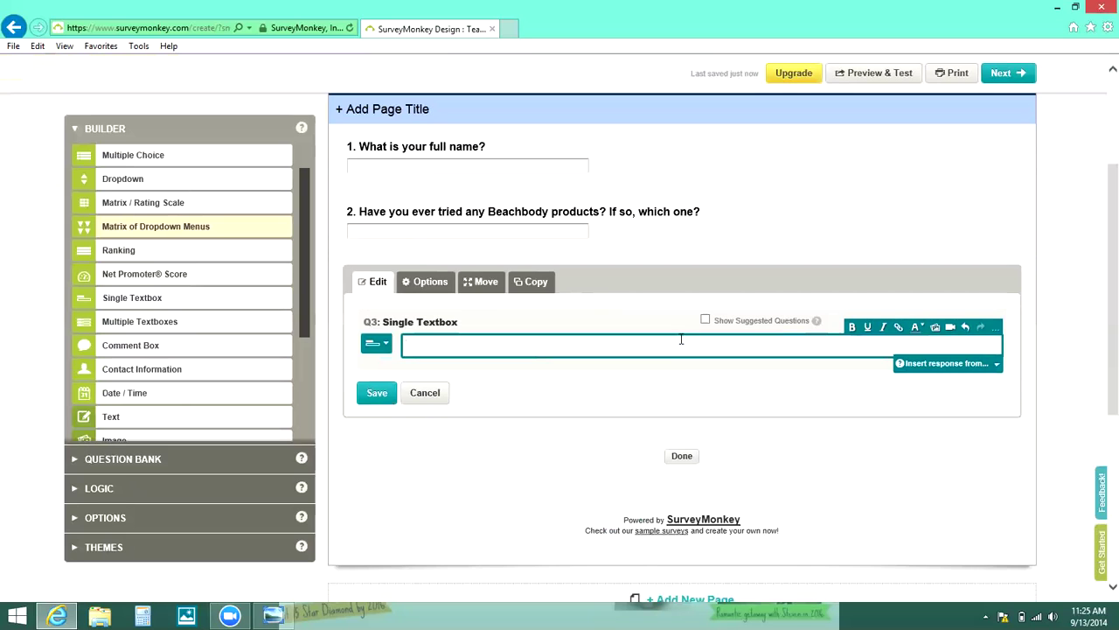
{"action": "type", "text": "What is your Facebook username?"}
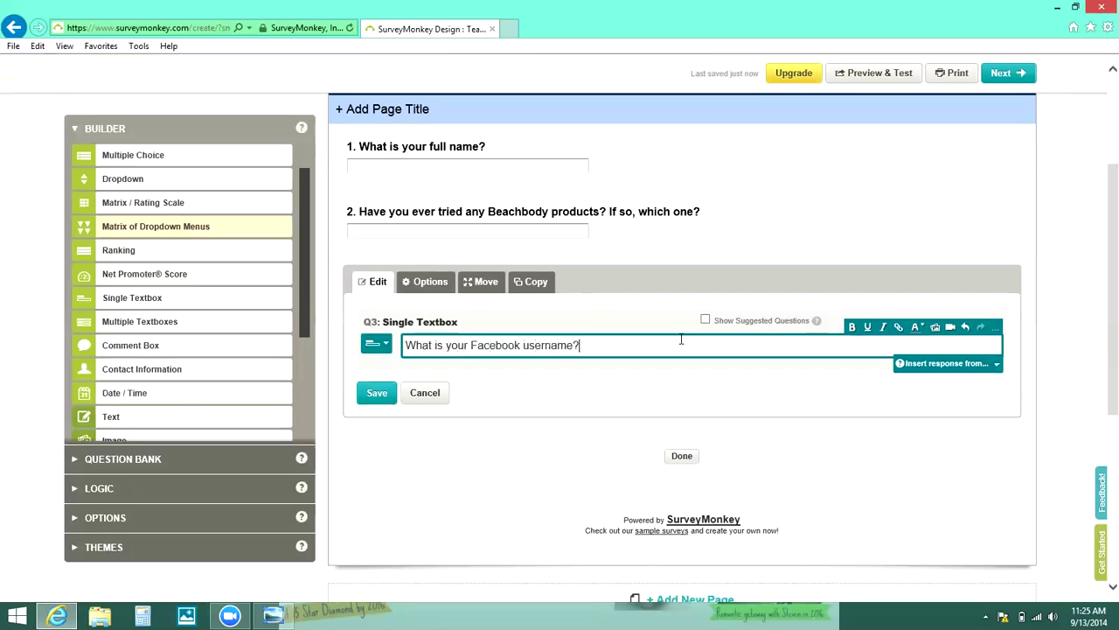
{"action": "left_click", "coordinate": [378, 384]}
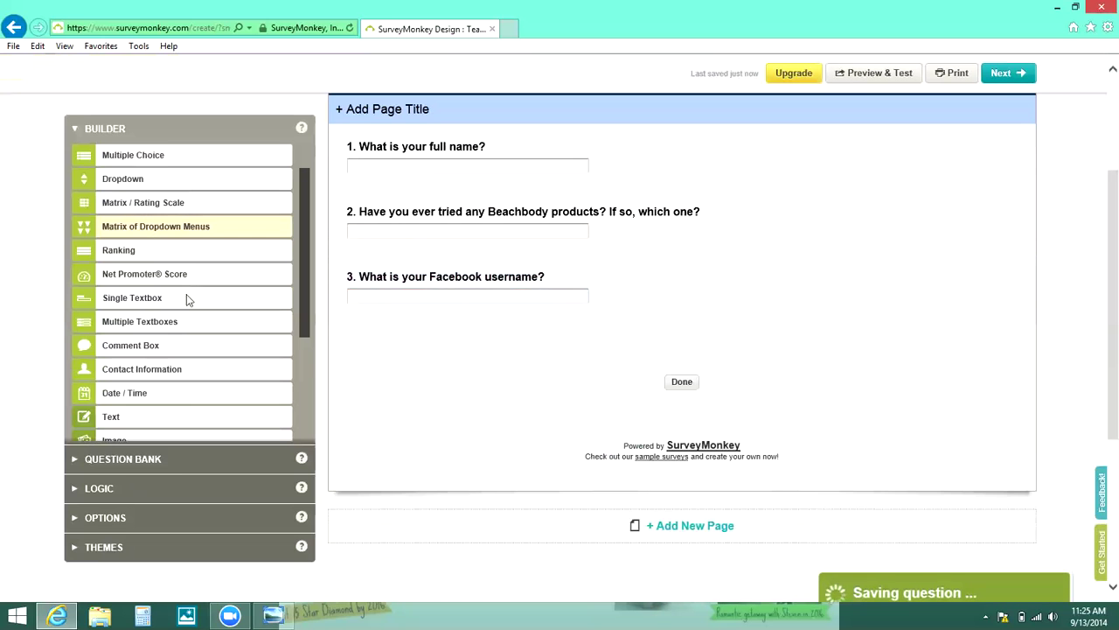
Step: Add a fourth single-textbox question with the text "What is your email address?"
{"action": "left_click", "coordinate": [273, 299]}
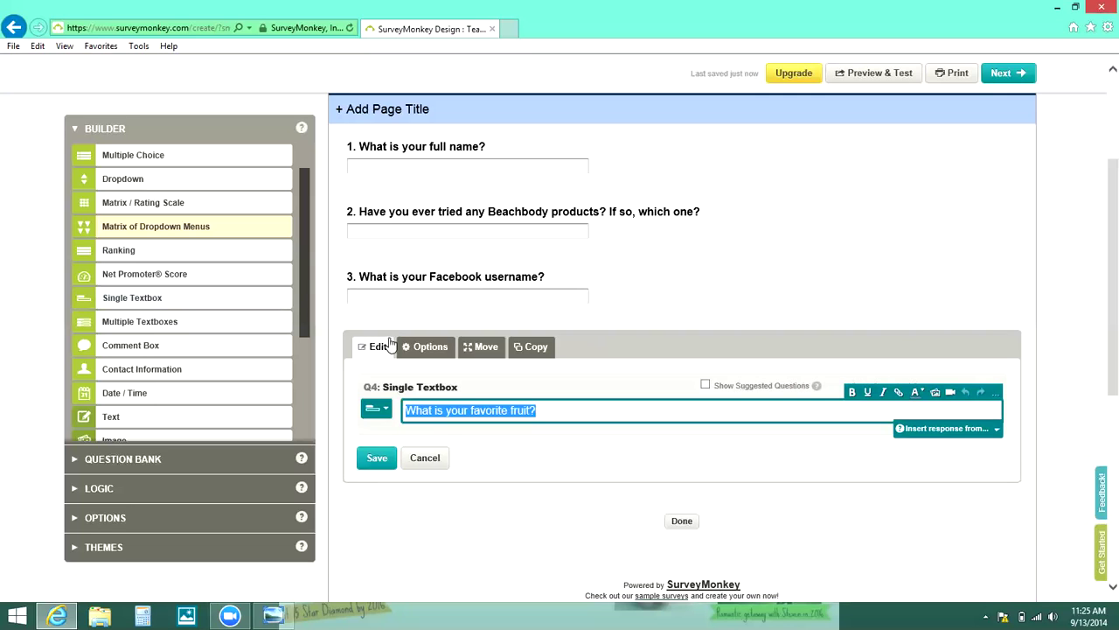
{"action": "type", "text": "What i you"}
{"action": "key", "text": "BackSpace"}
{"action": "key", "text": "BackSpace"}
{"action": "key", "text": "BackSpace"}
{"action": "key", "text": "BackSpace"}
{"action": "type", "text": "s your ema"}
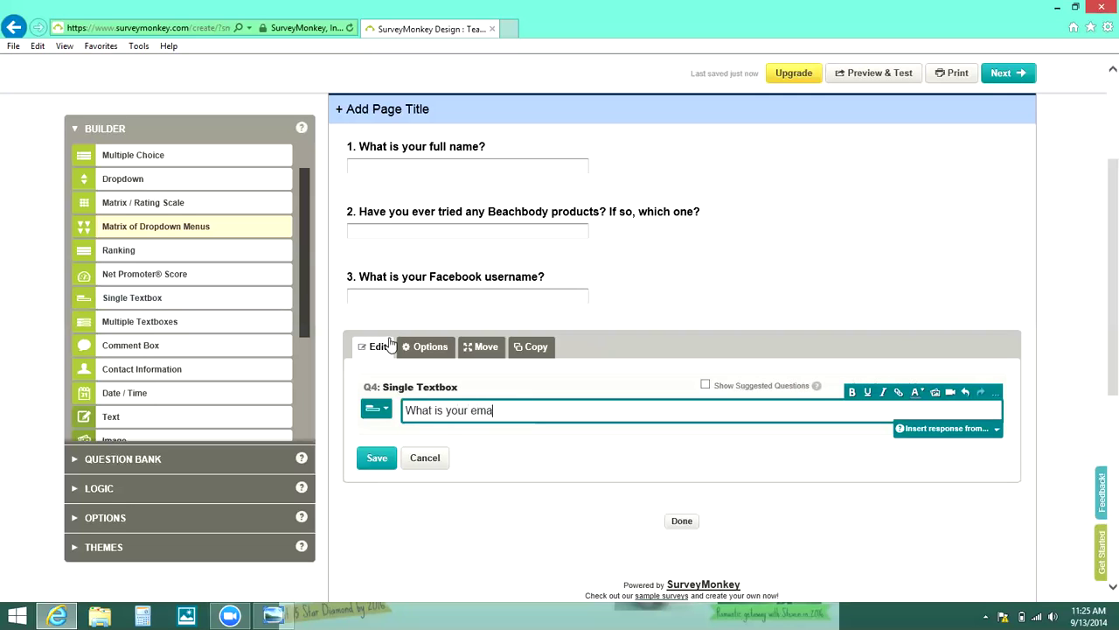
{"action": "type", "text": "il address?"}
Step: Give the fourth question a second line, "Do you have an Instagram? If so, what is your username?", and save it
{"action": "type", "text": "What is"}
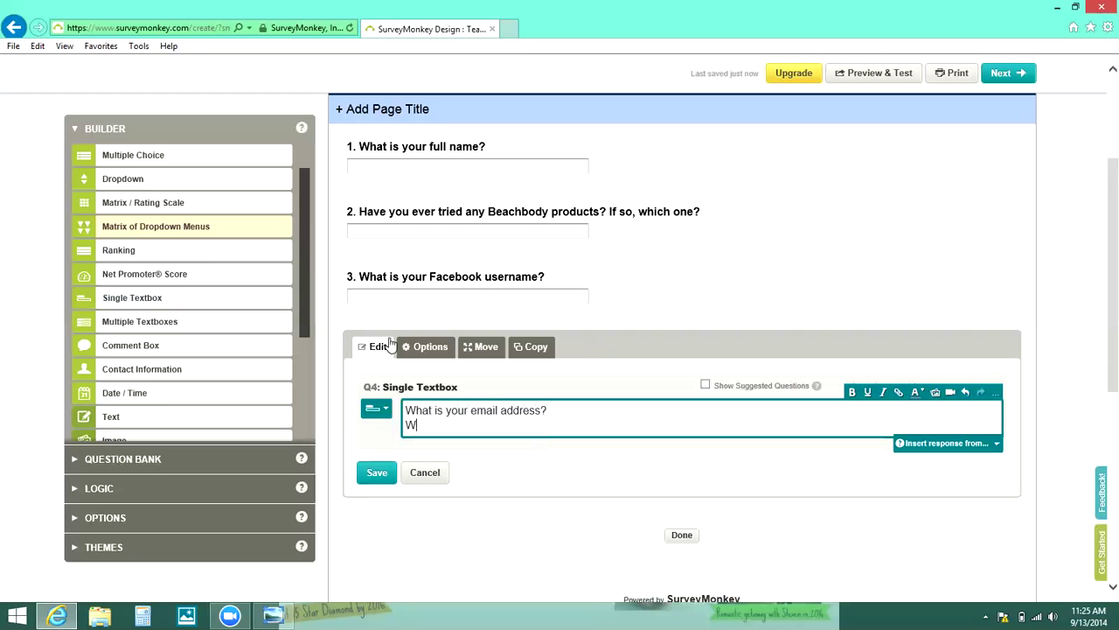
{"action": "key", "text": "BackSpace"}
{"action": "key", "text": "BackSpace"}
{"action": "key", "text": "BackSpace"}
{"action": "key", "text": "BackSpace"}
{"action": "key", "text": "BackSpace"}
{"action": "key", "text": "BackSpace"}
{"action": "type", "text": "Do you have an"}
{"action": "key", "text": "BackSpace"}
{"action": "key", "text": "BackSpace"}
{"action": "type", "text": "have an Instagram? If so w"}
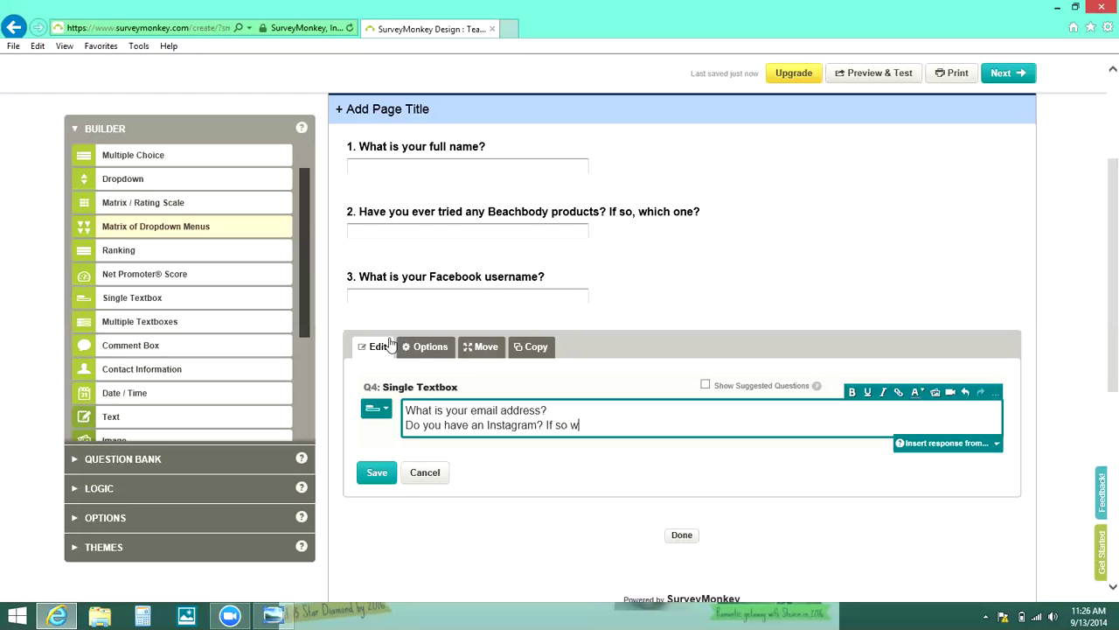
{"action": "key", "text": "BackSpace"}
{"action": "type", "text": ", what is your username?"}
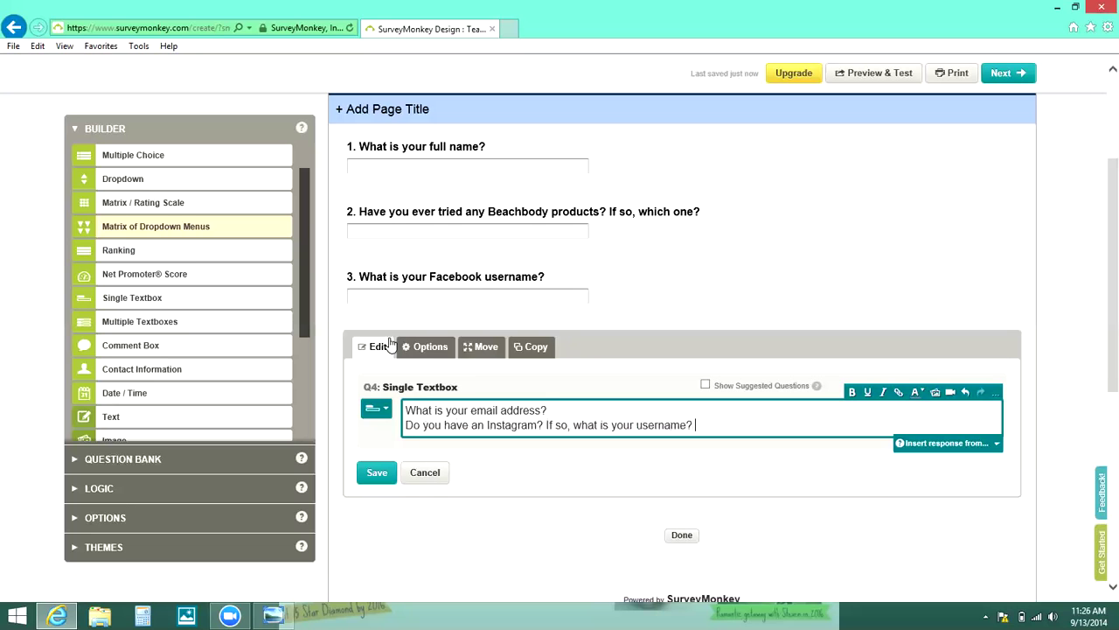
{"action": "left_click", "coordinate": [378, 473]}
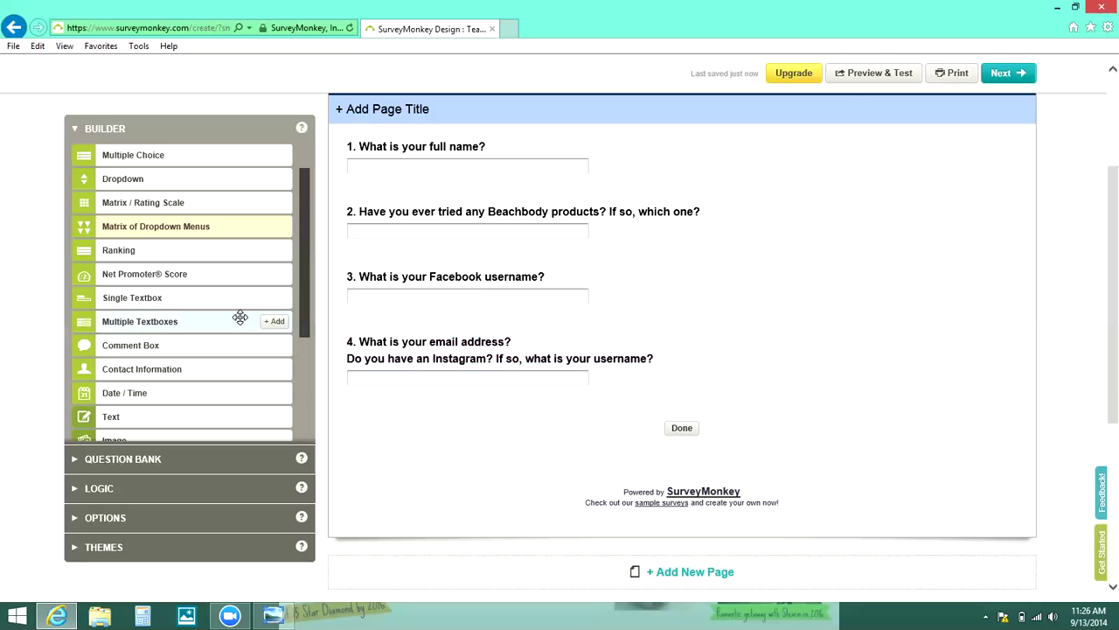
Step: Add a fifth single-textbox question reading "Would you rather work on a team or"
{"action": "left_click", "coordinate": [276, 298]}
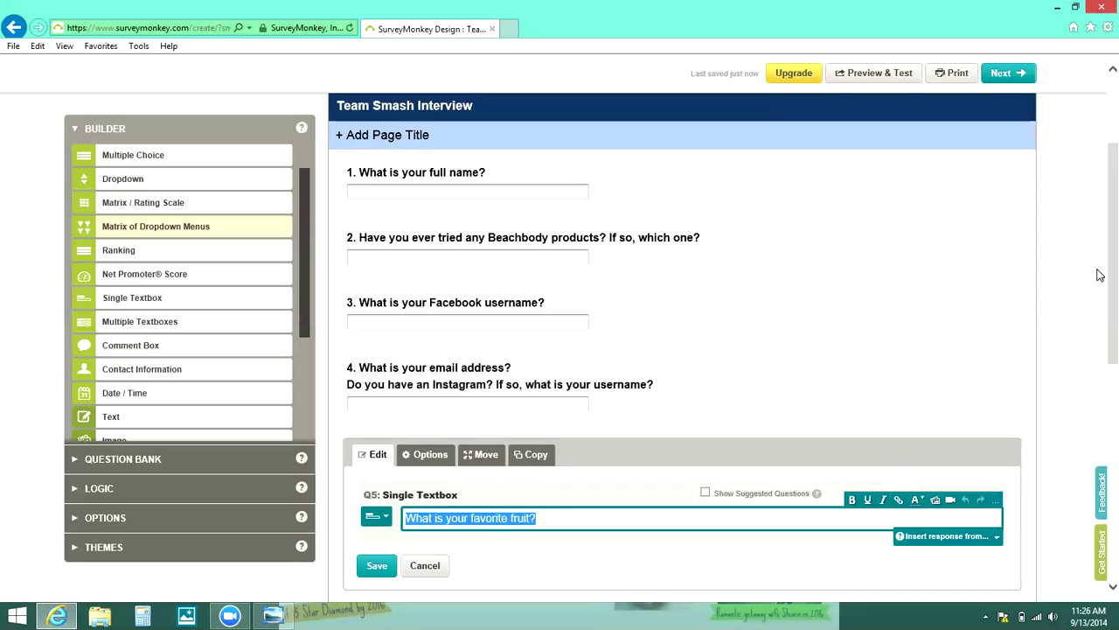
{"action": "scroll", "coordinate": [1099, 313], "scroll_direction": "down", "scroll_amount": 3}
{"action": "scroll", "coordinate": [1099, 330], "scroll_direction": "down", "scroll_amount": 1}
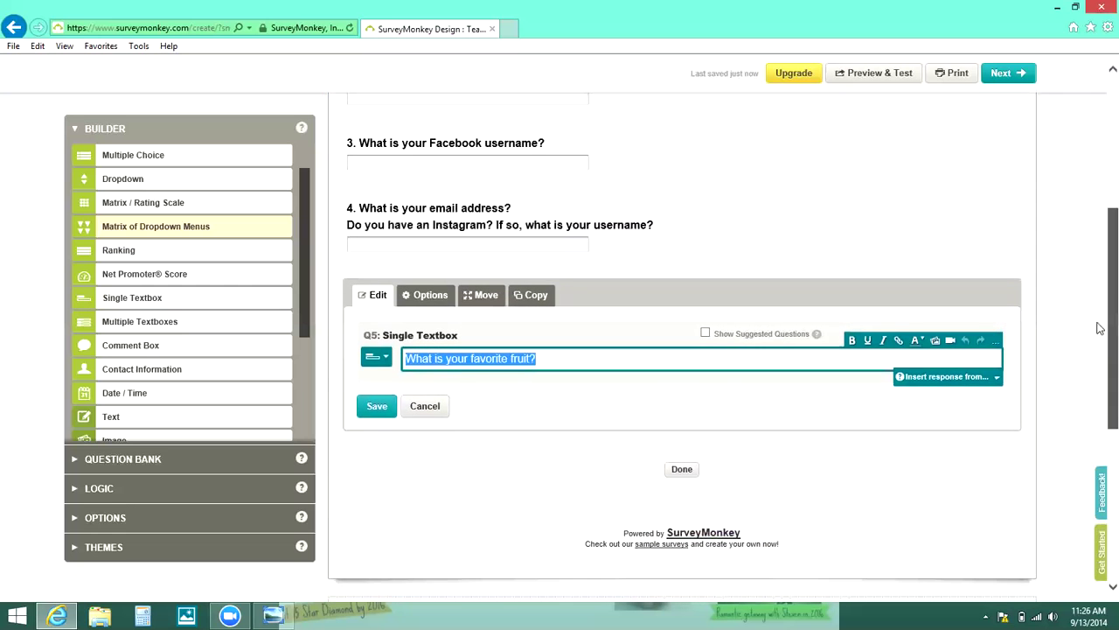
{"action": "scroll", "coordinate": [1099, 326], "scroll_direction": "up", "scroll_amount": 2}
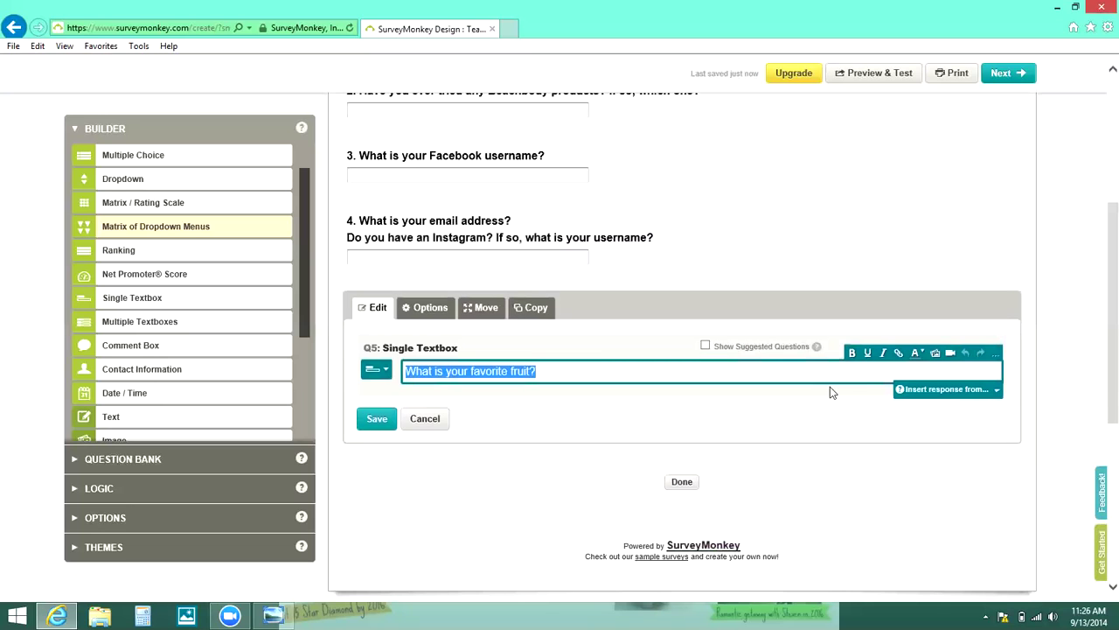
{"action": "type", "text": "What"}
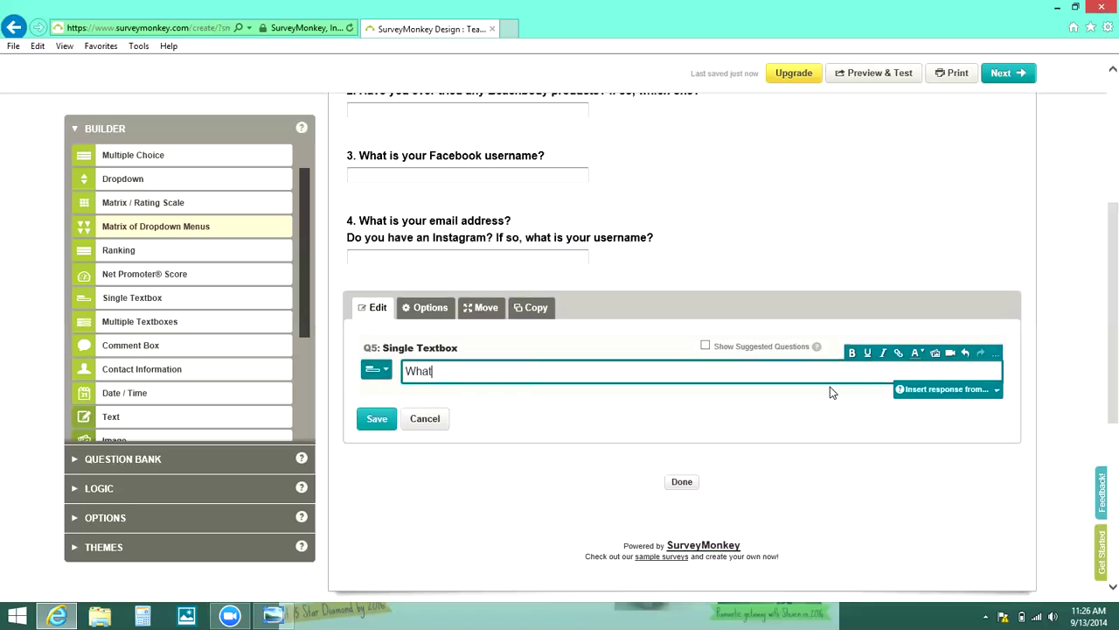
{"action": "key", "text": "BackSpace"}
{"action": "key", "text": "BackSpace"}
{"action": "key", "text": "BackSpace"}
{"action": "key", "text": "BackSpace"}
{"action": "type", "text": "ould you rather work on a team"}
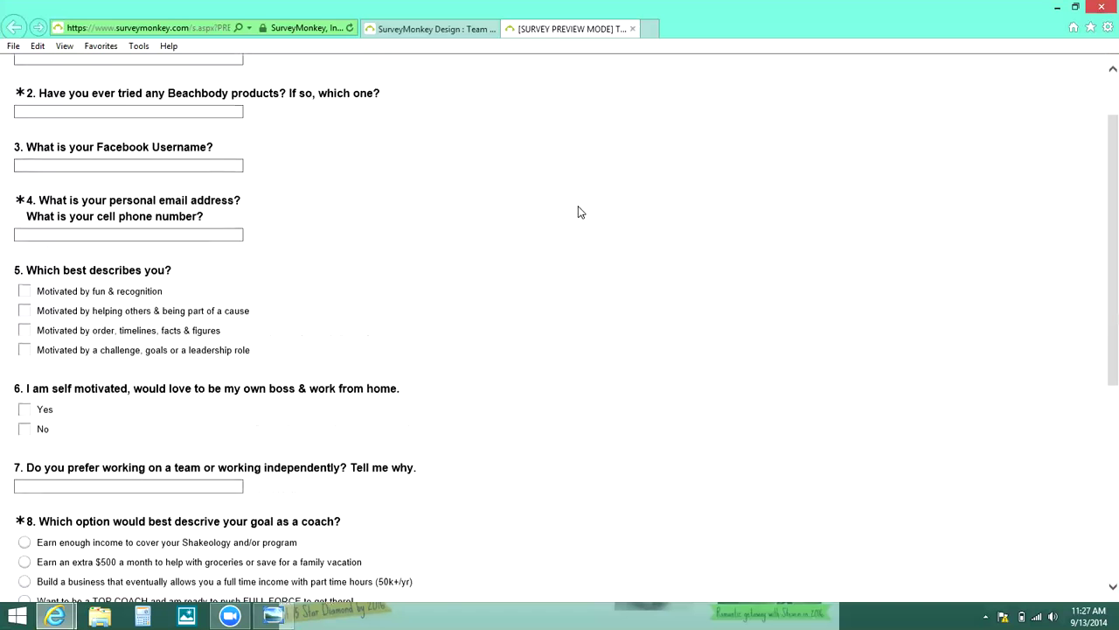
Step: Check the questions in the Team Faith & Fitness Interview preview, and save the fifth question of the new survey
{"action": "scroll", "coordinate": [577, 212], "scroll_direction": "up", "scroll_amount": 2}
{"action": "scroll", "coordinate": [578, 211], "scroll_direction": "down", "scroll_amount": 2}
{"action": "scroll", "coordinate": [577, 212], "scroll_direction": "up", "scroll_amount": 2}
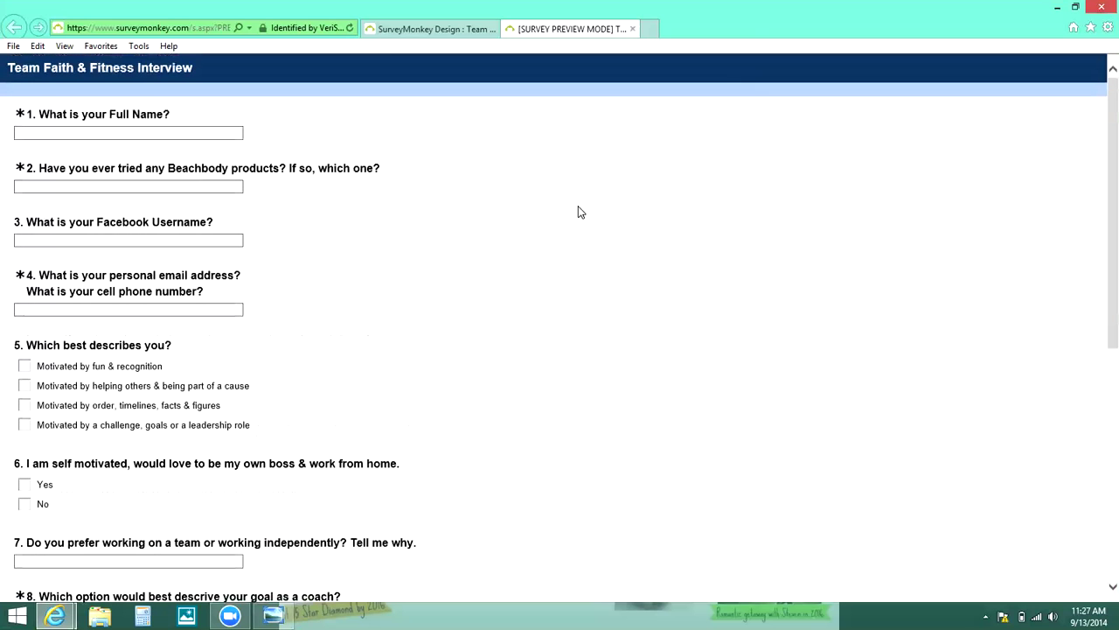
{"action": "scroll", "coordinate": [577, 212], "scroll_direction": "down", "scroll_amount": 2}
{"action": "scroll", "coordinate": [577, 212], "scroll_direction": "up", "scroll_amount": 2}
{"action": "left_click", "coordinate": [440, 29]}
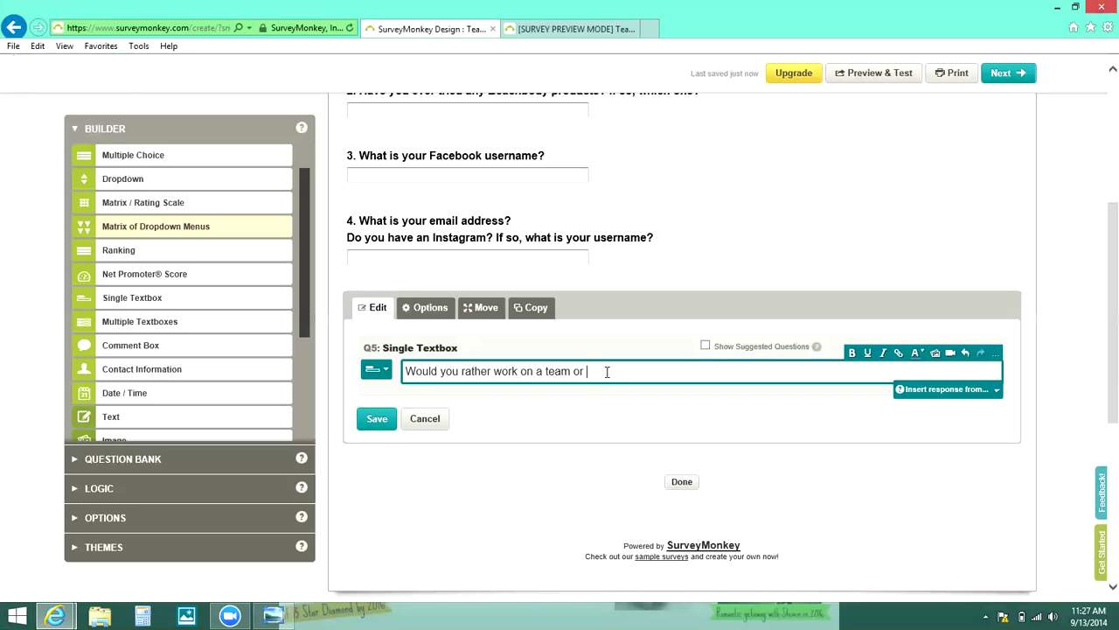
{"action": "left_click", "coordinate": [379, 420]}
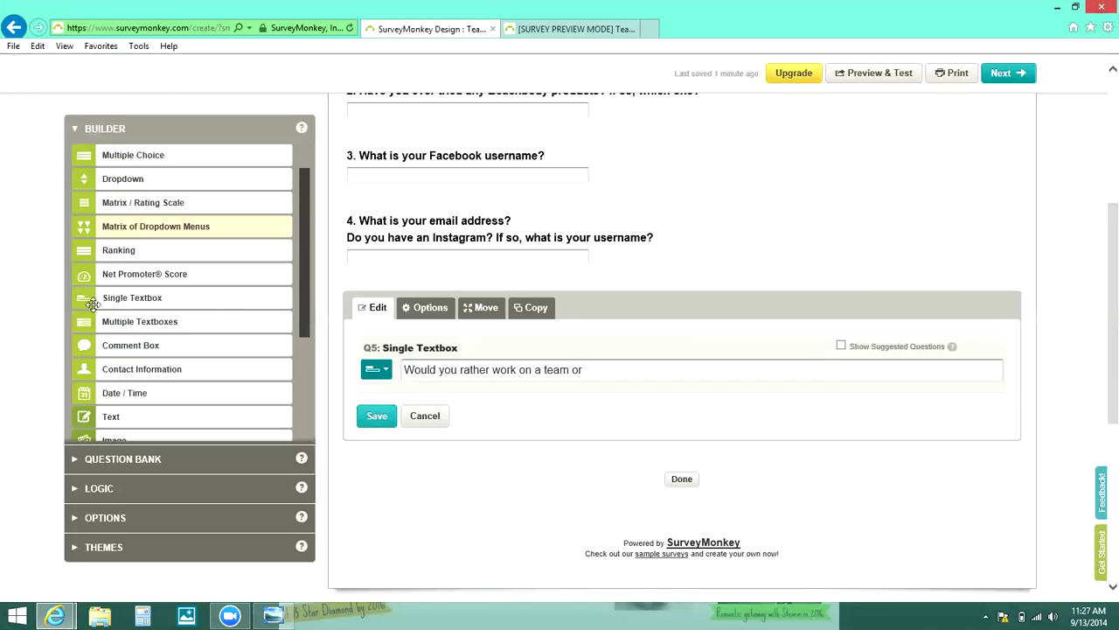
Step: Add a multiple-choice question, "Which best describes you?", and allow more than one answer using checkboxes
{"action": "left_click", "coordinate": [275, 157]}
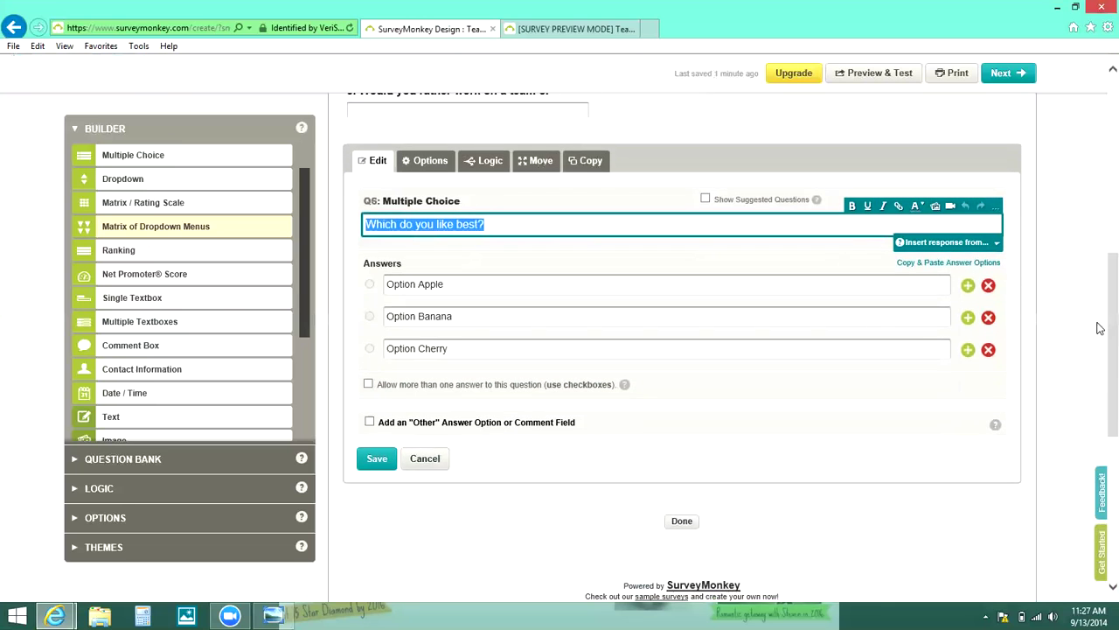
{"action": "type", "text": "Which best d"}
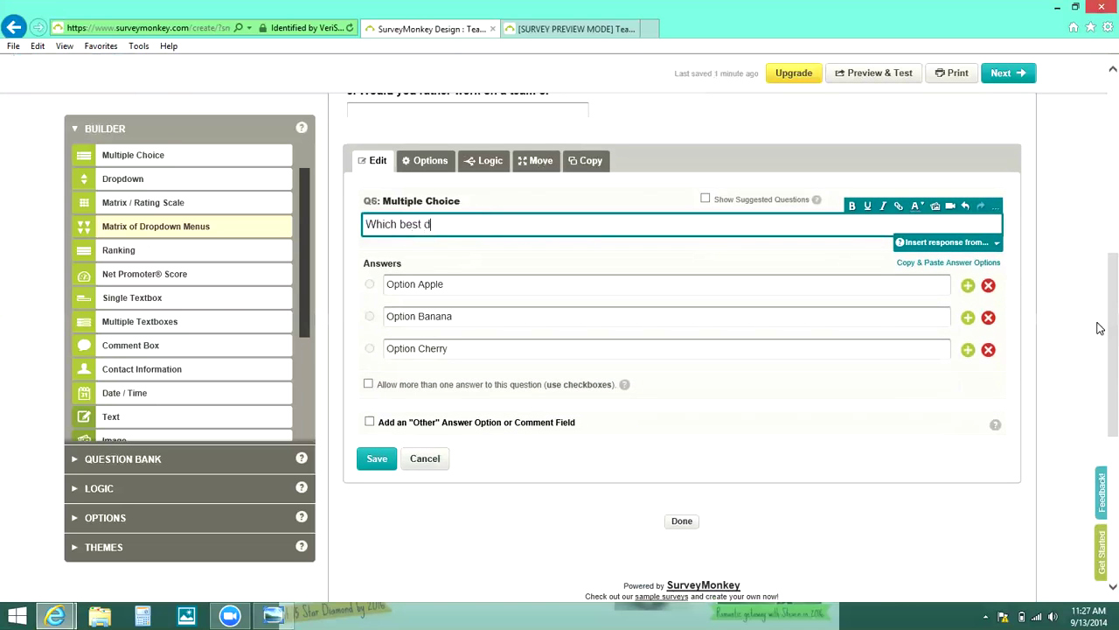
{"action": "type", "text": "escribes you?"}
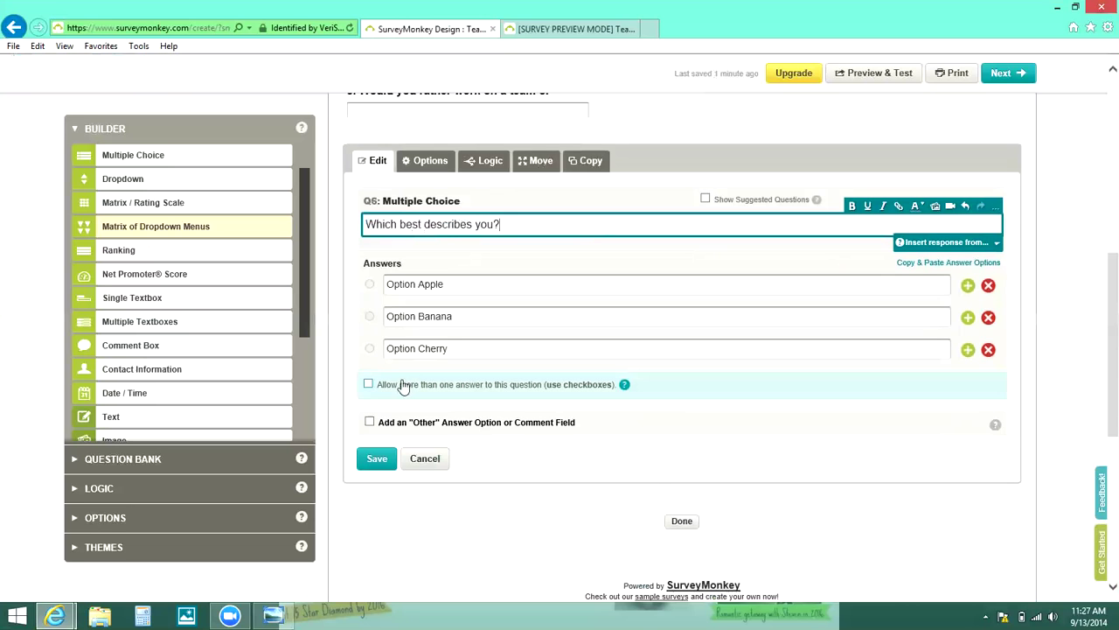
{"action": "left_click", "coordinate": [366, 391]}
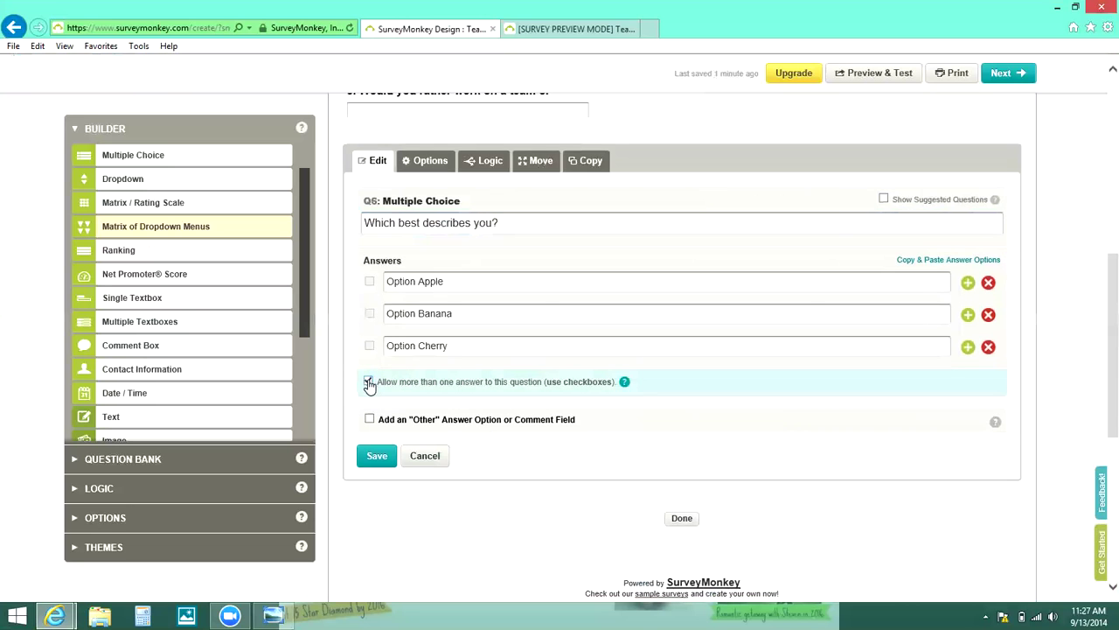
Step: Compare the answer choices with the sample interview preview, and save the "Which best describes you?" question with its default options
{"action": "left_click", "coordinate": [568, 29]}
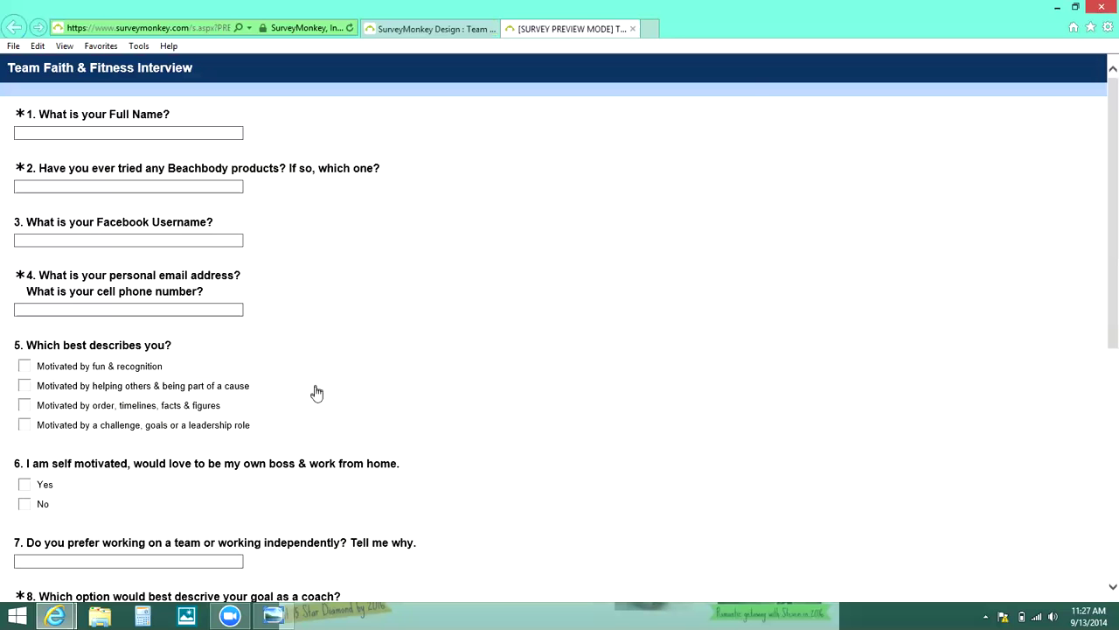
{"action": "scroll", "coordinate": [317, 393], "scroll_direction": "down", "scroll_amount": 5}
{"action": "scroll", "coordinate": [317, 392], "scroll_direction": "down", "scroll_amount": 3}
{"action": "scroll", "coordinate": [314, 393], "scroll_direction": "up", "scroll_amount": 3}
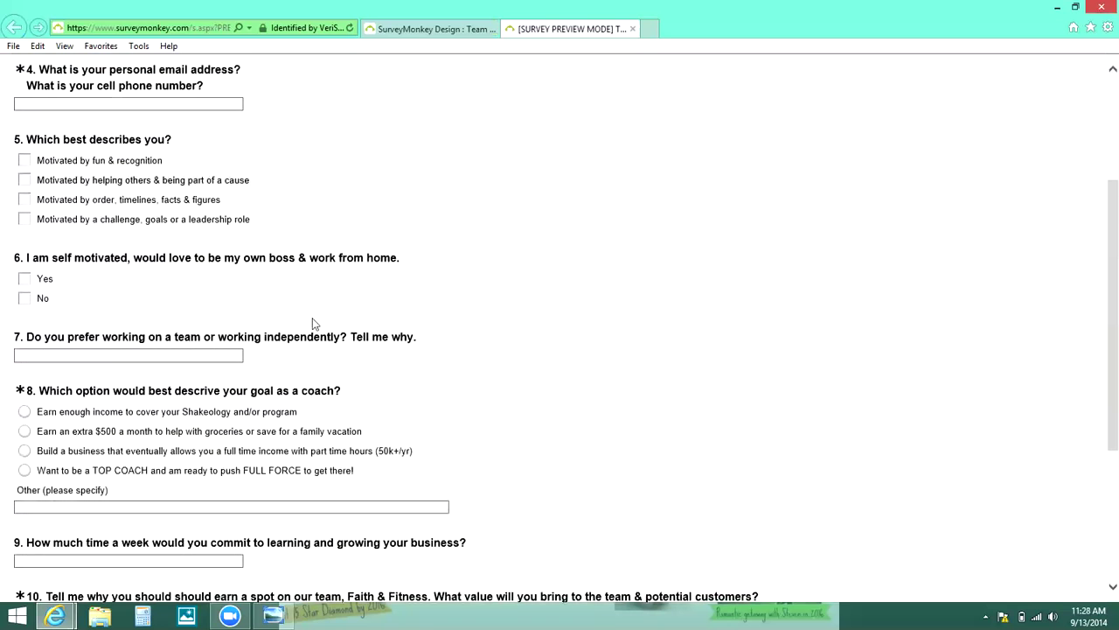
{"action": "left_click", "coordinate": [459, 30]}
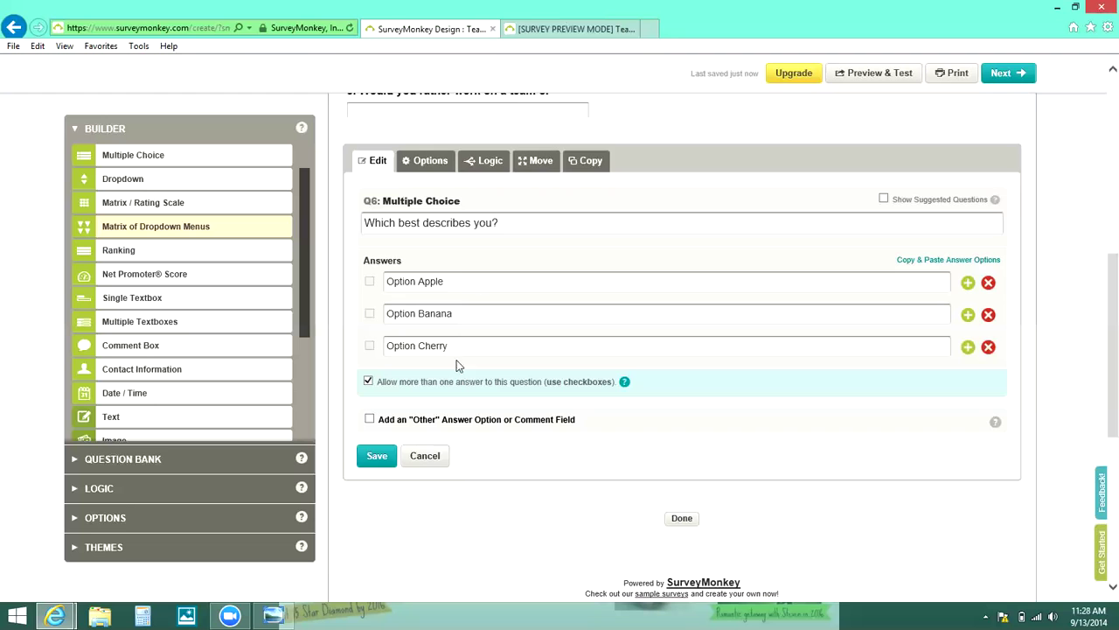
{"action": "left_click", "coordinate": [377, 456]}
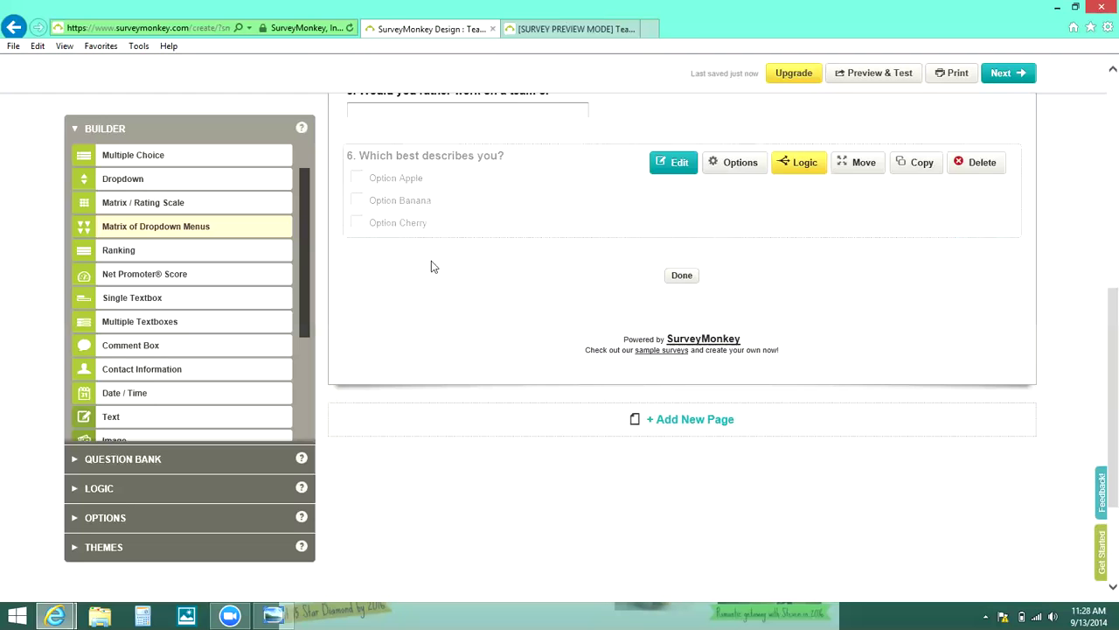
Step: Add a seventh question of the Multiple Choice type and check the sample interview preview for its content
{"action": "left_click", "coordinate": [276, 155]}
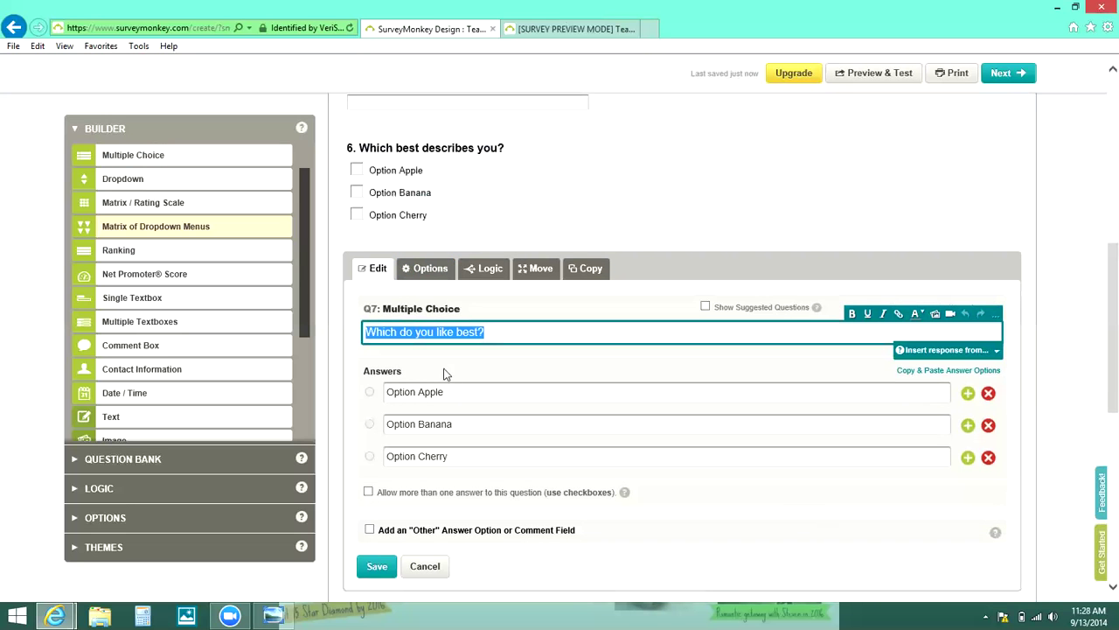
{"action": "left_click", "coordinate": [588, 29]}
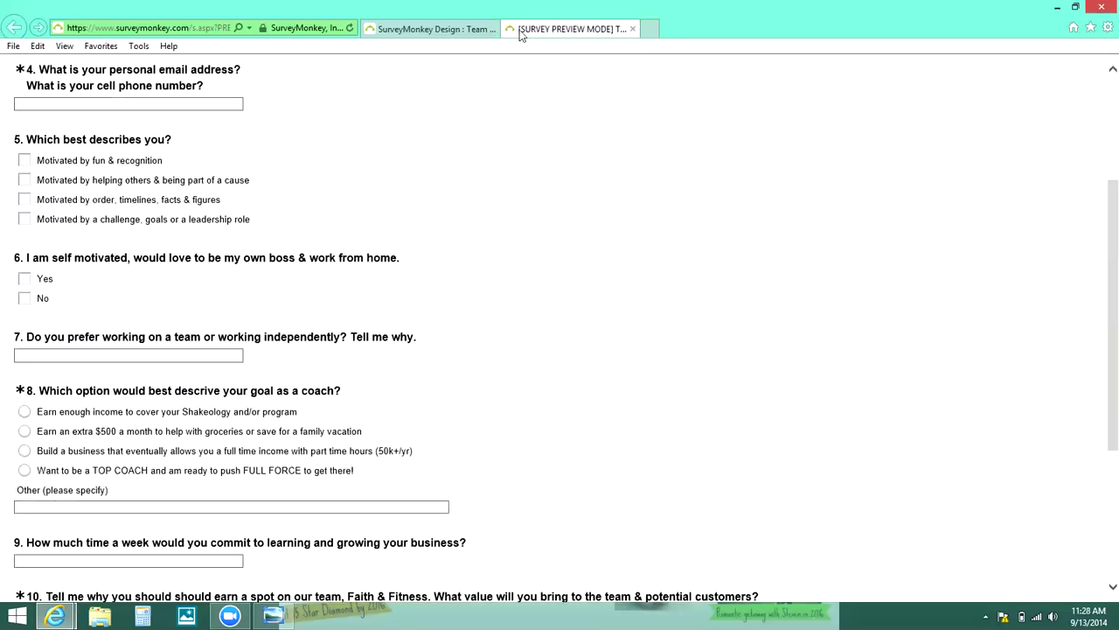
{"action": "left_click", "coordinate": [445, 31]}
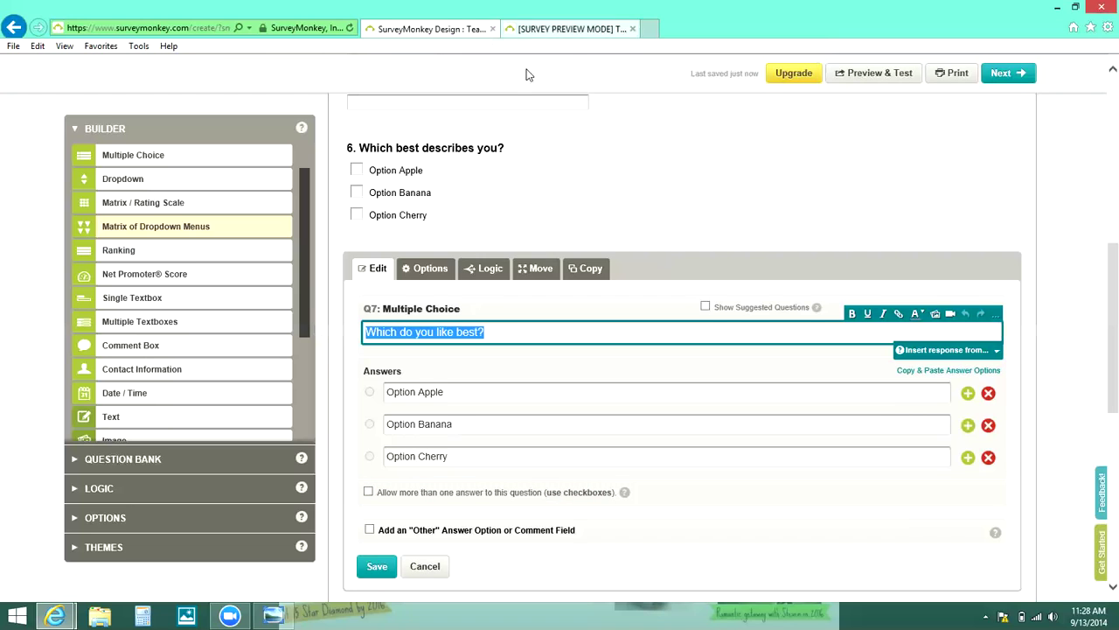
{"action": "mouse_move", "coordinate": [494, 232]}
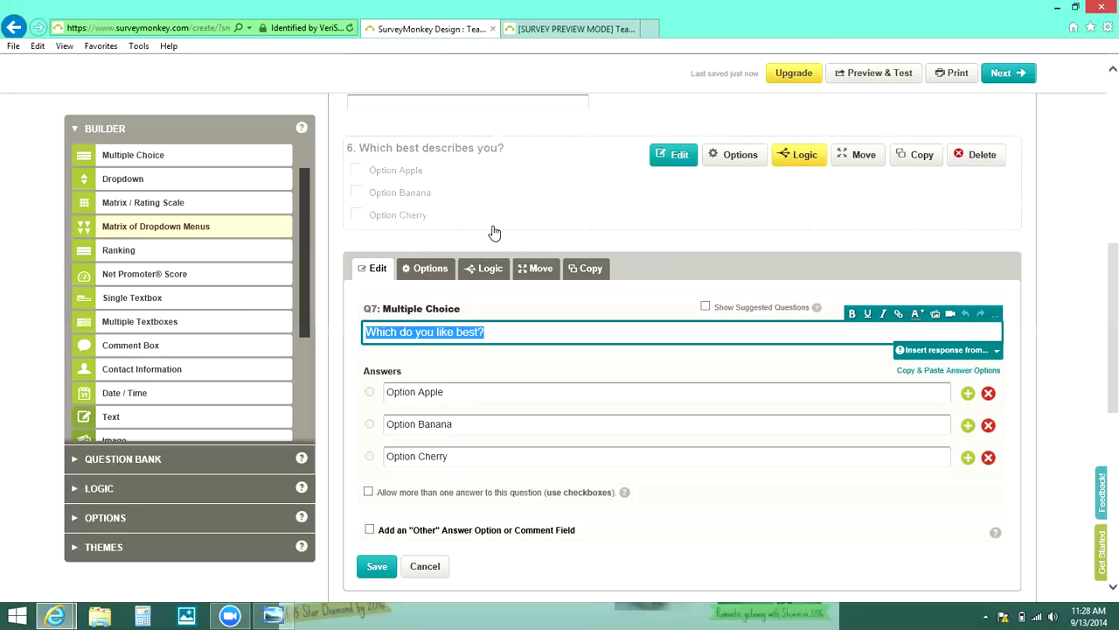
Step: Examine the remaining sample interview questions on coaching goals, weekly time commitment and value to the team
{"action": "left_click", "coordinate": [578, 30]}
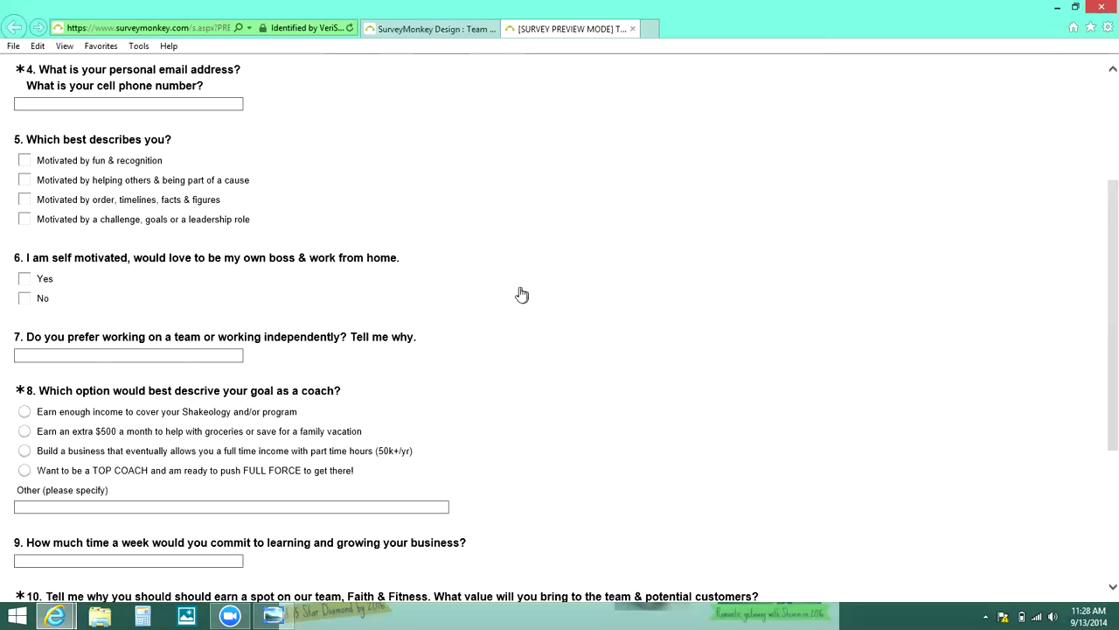
{"action": "scroll", "coordinate": [522, 295], "scroll_direction": "down", "scroll_amount": 3}
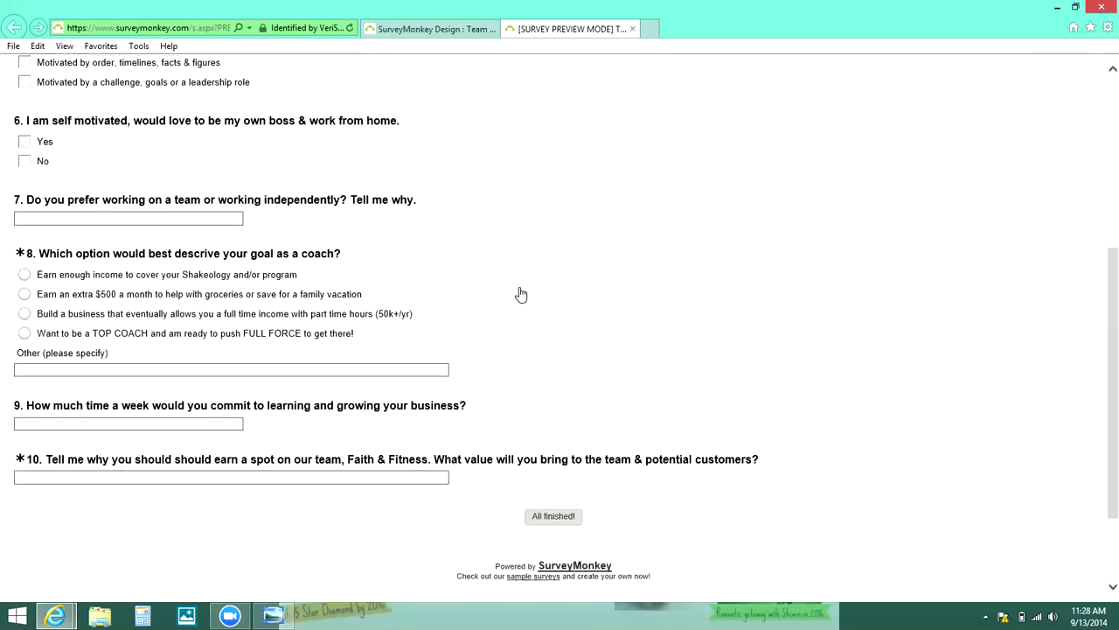
{"action": "scroll", "coordinate": [521, 294], "scroll_direction": "down", "scroll_amount": 2}
{"action": "scroll", "coordinate": [521, 295], "scroll_direction": "down", "scroll_amount": 1}
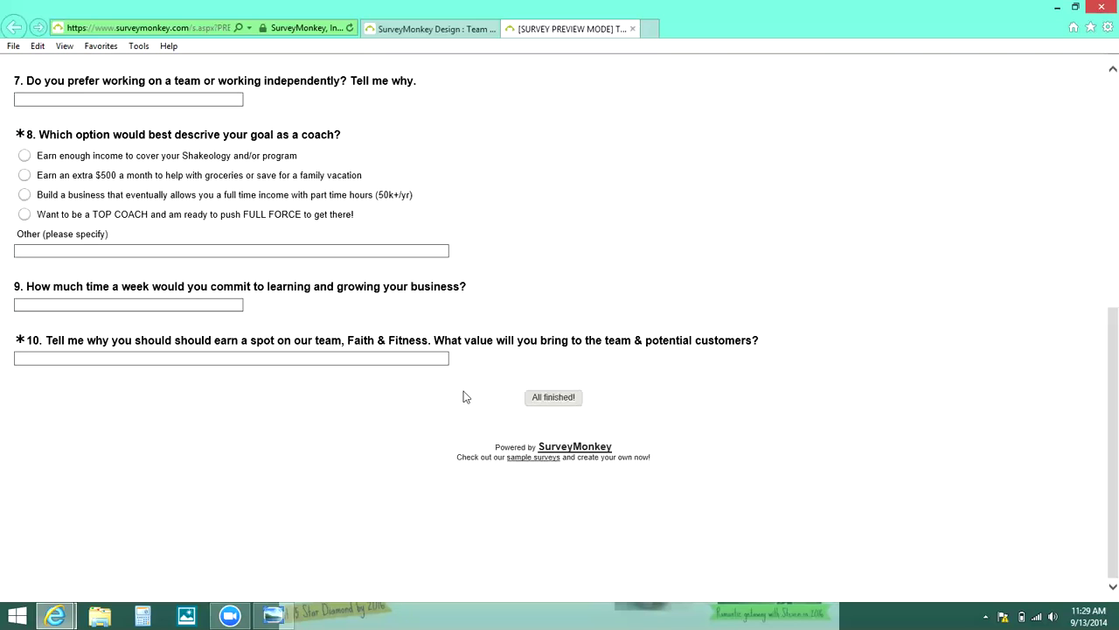
{"action": "left_click", "coordinate": [438, 32]}
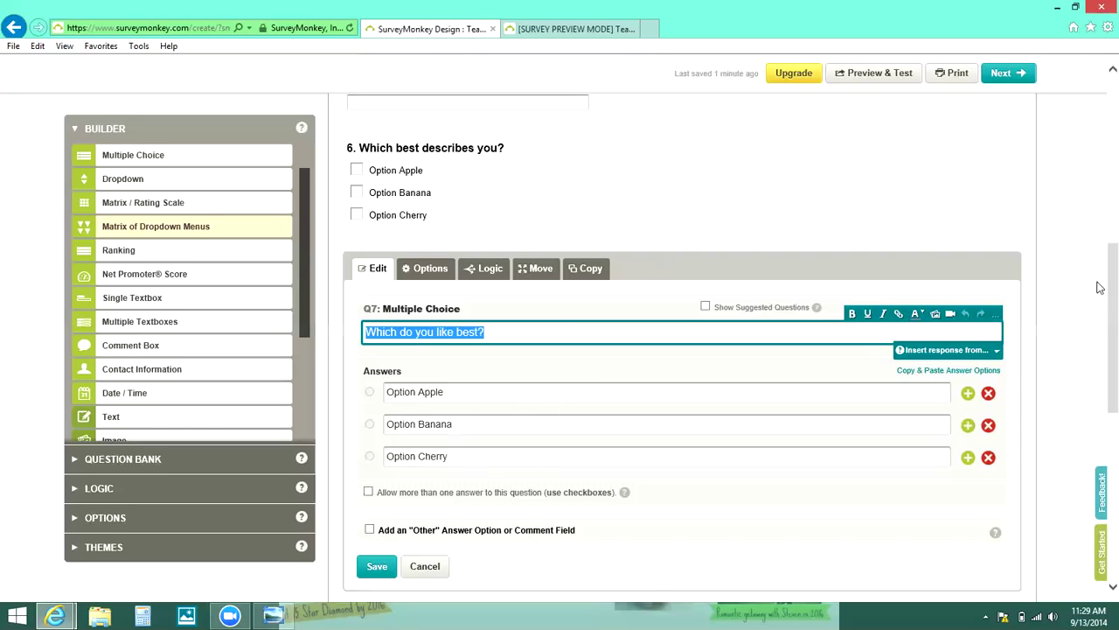
Step: Add an "Other (please specify)" field to the seventh question, displayed as a comment field with a single line of 100 characters
{"action": "scroll", "coordinate": [1100, 321], "scroll_direction": "down", "scroll_amount": 1}
{"action": "scroll", "coordinate": [1100, 321], "scroll_direction": "down", "scroll_amount": 1}
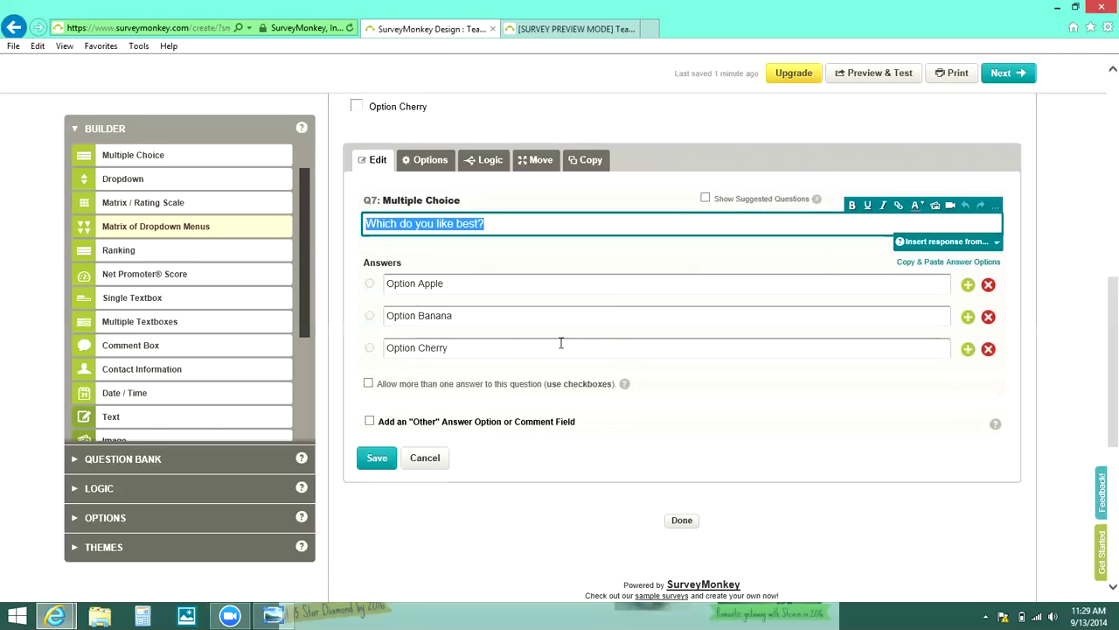
{"action": "left_click", "coordinate": [369, 420]}
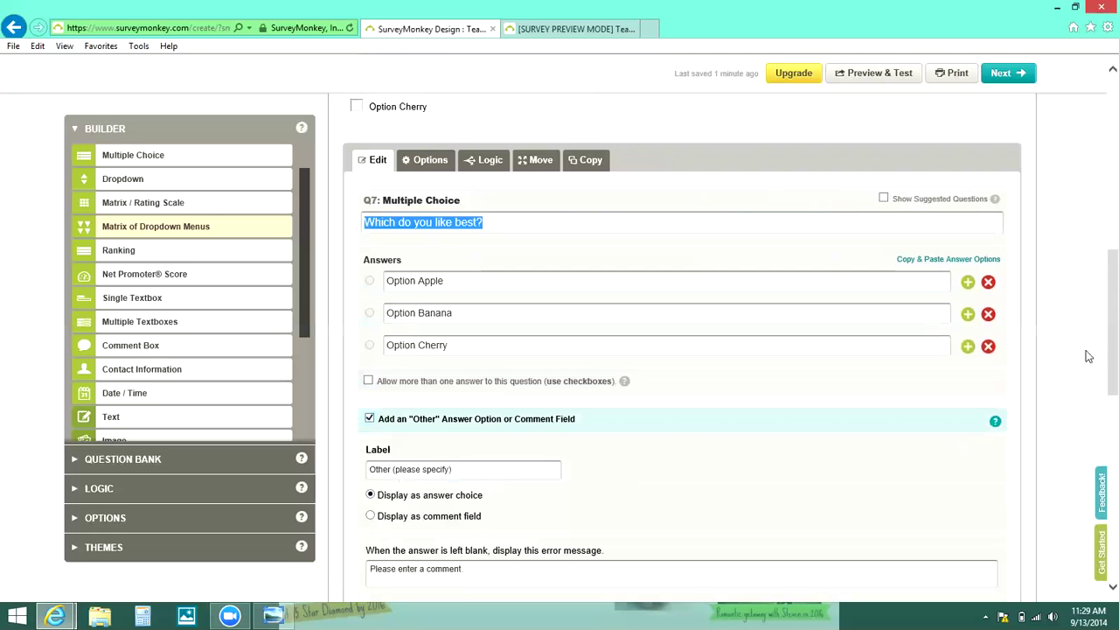
{"action": "scroll", "coordinate": [1100, 335], "scroll_direction": "down", "scroll_amount": 2}
{"action": "scroll", "coordinate": [1100, 370], "scroll_direction": "down", "scroll_amount": 1}
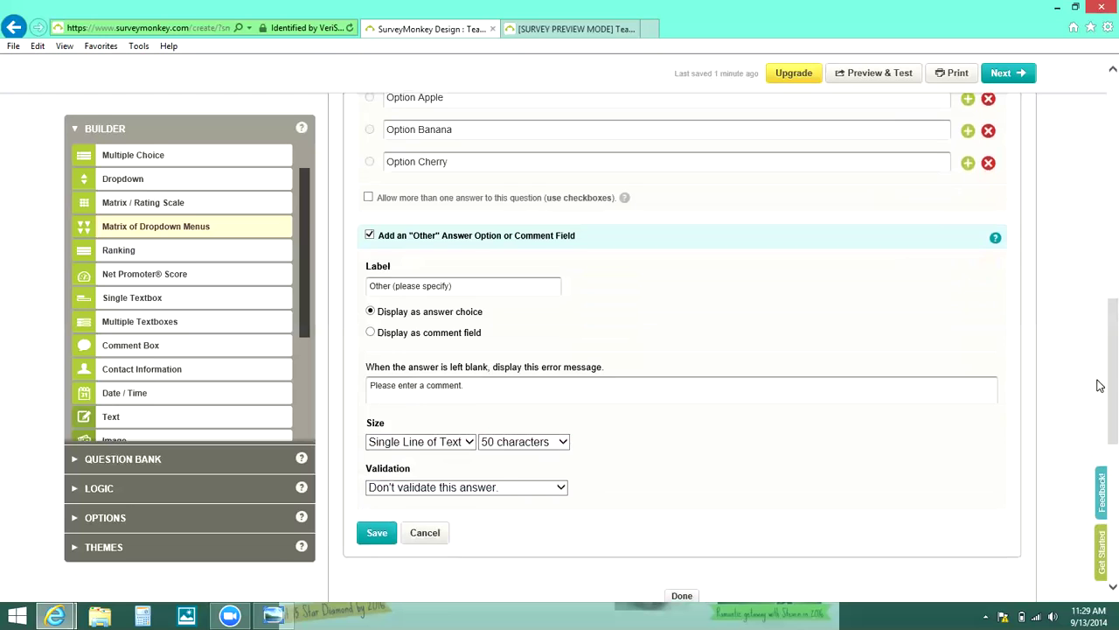
{"action": "left_click", "coordinate": [371, 333]}
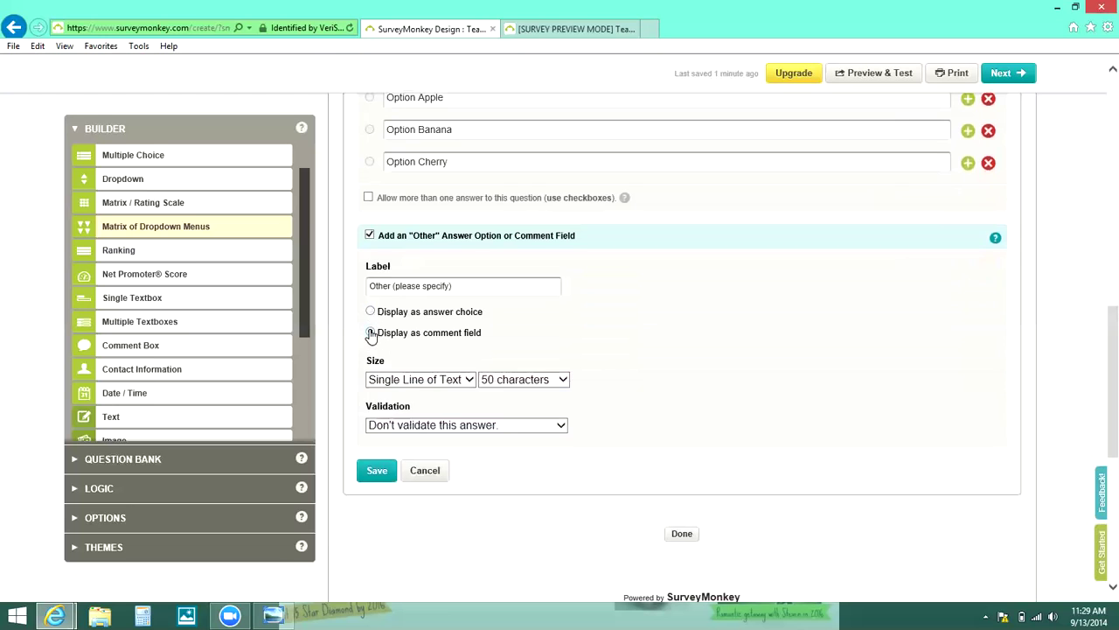
{"action": "left_click", "coordinate": [563, 383]}
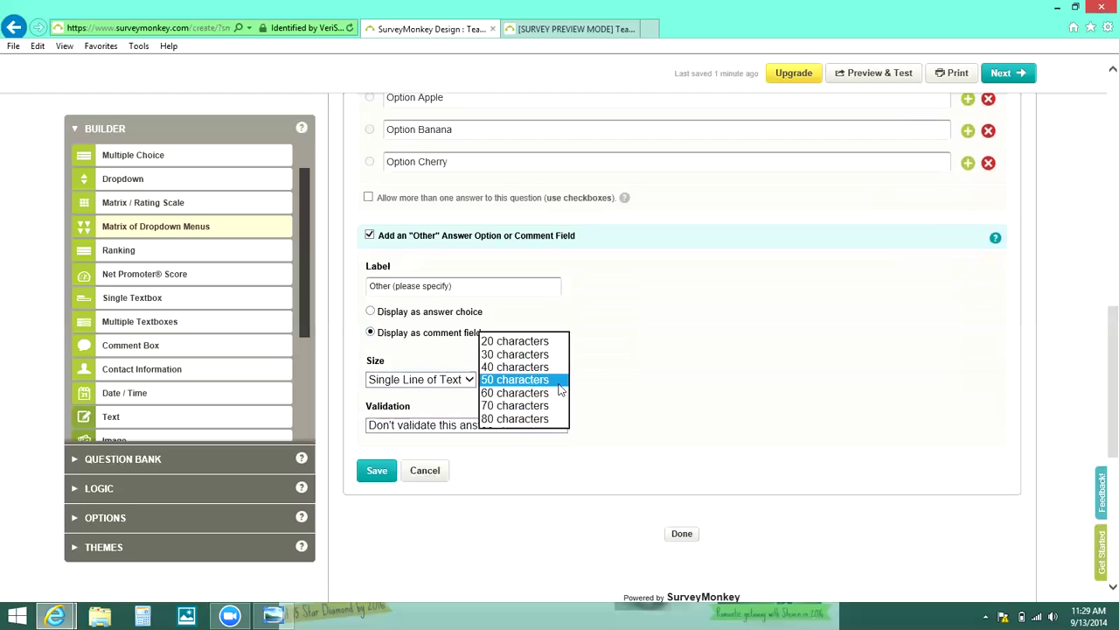
{"action": "left_click", "coordinate": [525, 444]}
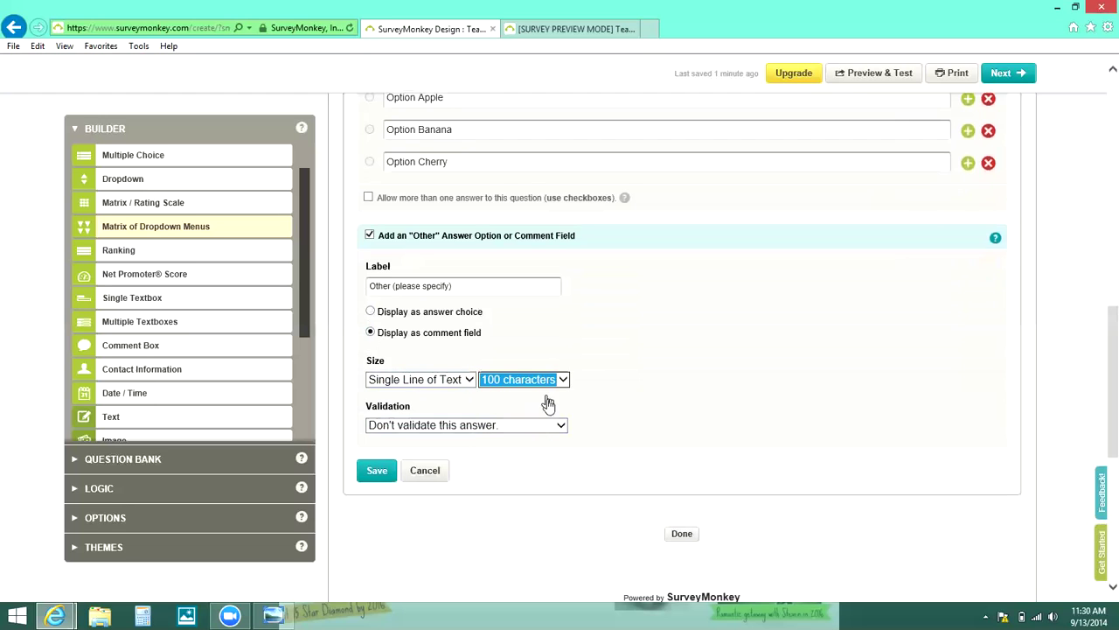
{"action": "left_click", "coordinate": [548, 403]}
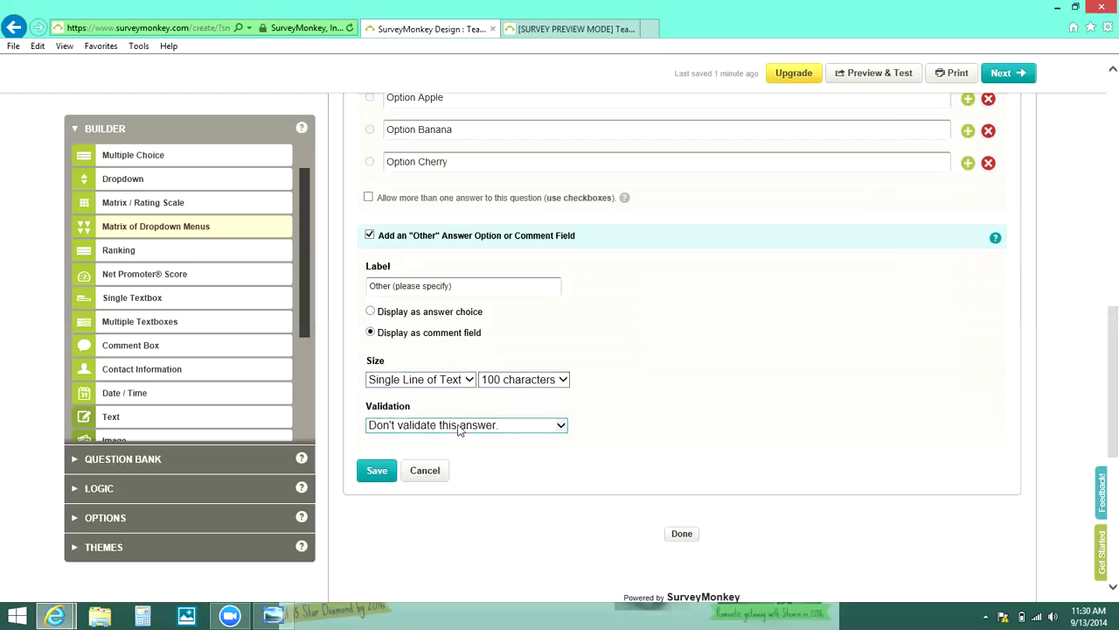
Step: Look through the validation choices for the seventh question's comment field
{"action": "left_click", "coordinate": [563, 426]}
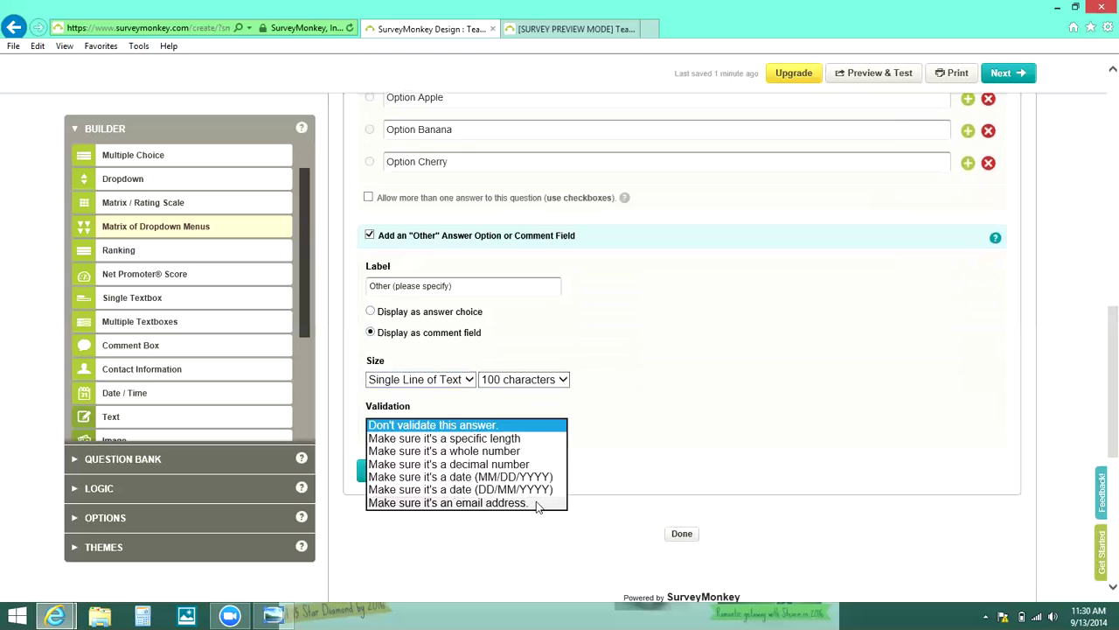
{"action": "left_click", "coordinate": [512, 555]}
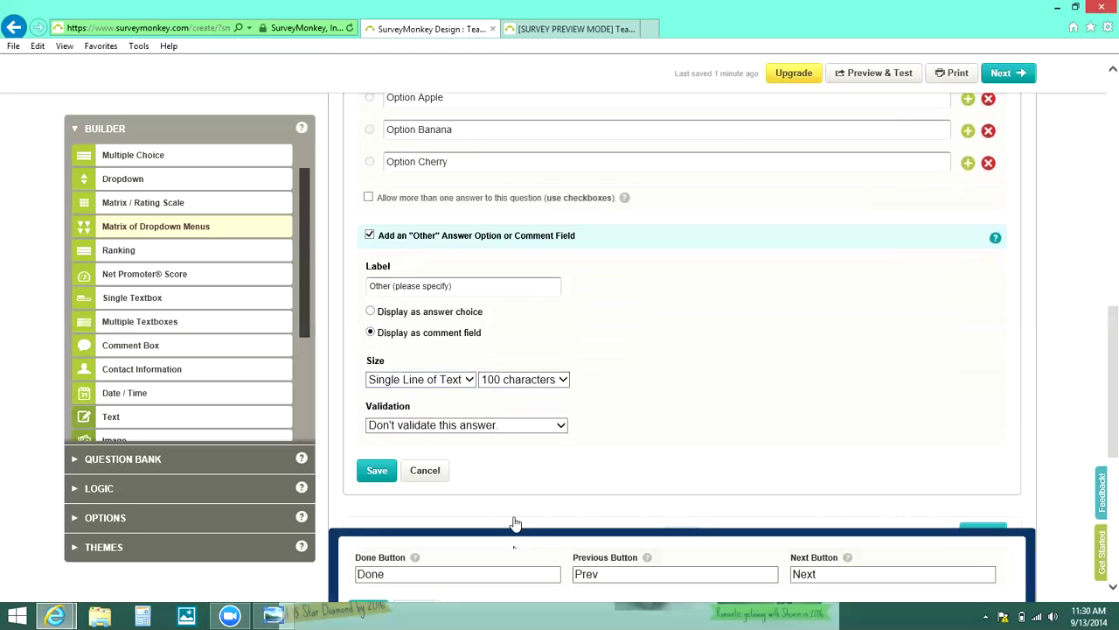
{"action": "left_click", "coordinate": [564, 427]}
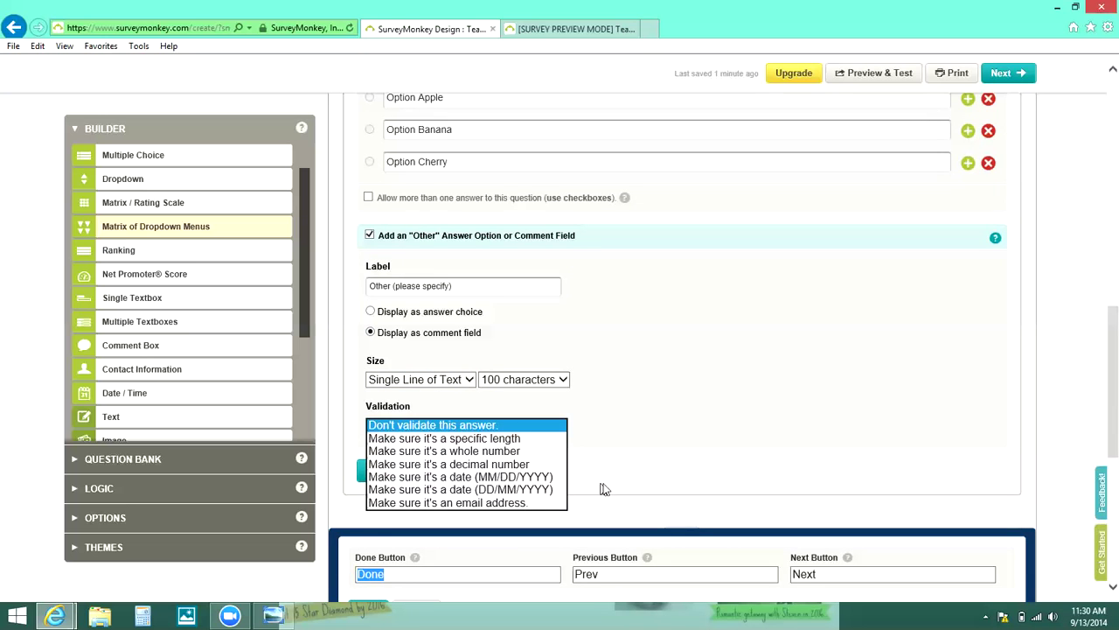
{"action": "left_click", "coordinate": [790, 469]}
{"action": "scroll", "coordinate": [1099, 442], "scroll_direction": "down", "scroll_amount": 3}
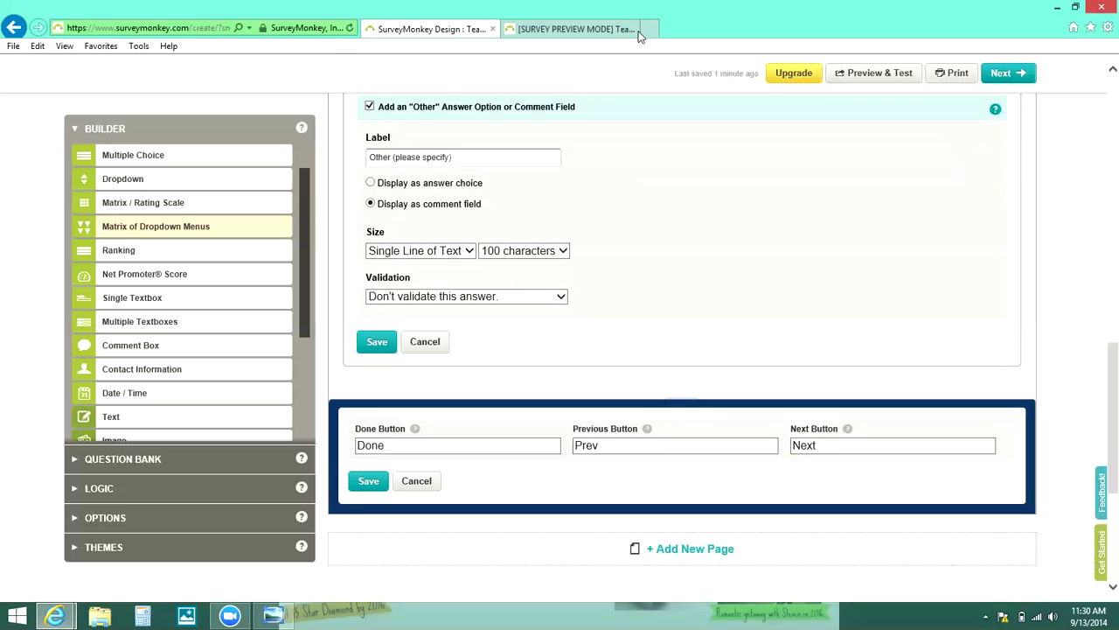
Step: Check the sample's coaching goal question and save the seventh question with its "Other (please specify)" comment field
{"action": "left_click", "coordinate": [605, 31]}
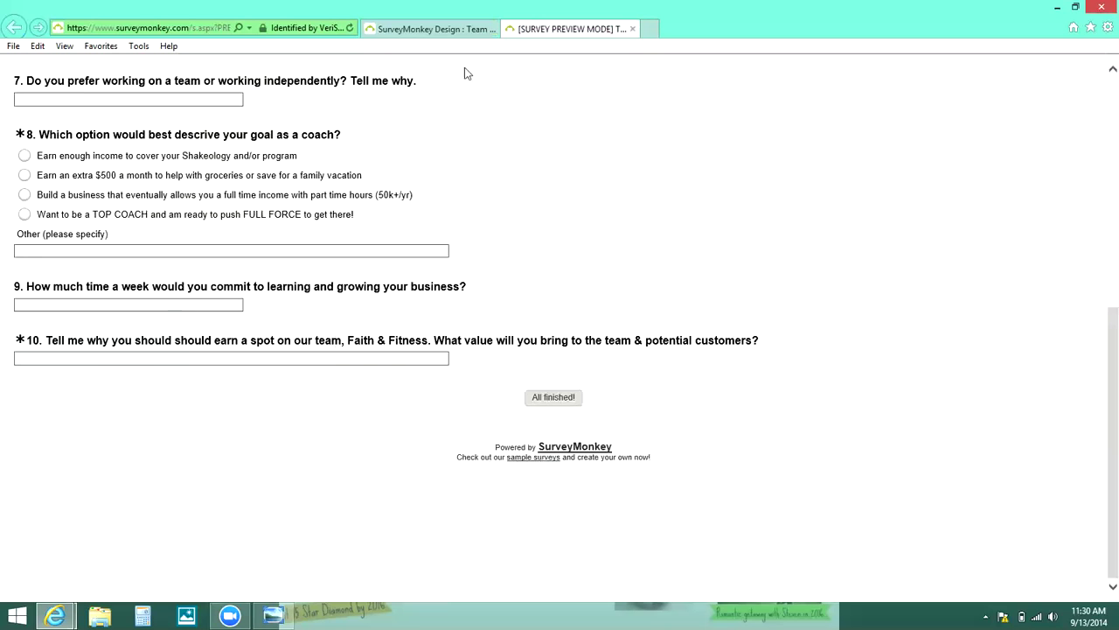
{"action": "left_click", "coordinate": [447, 32]}
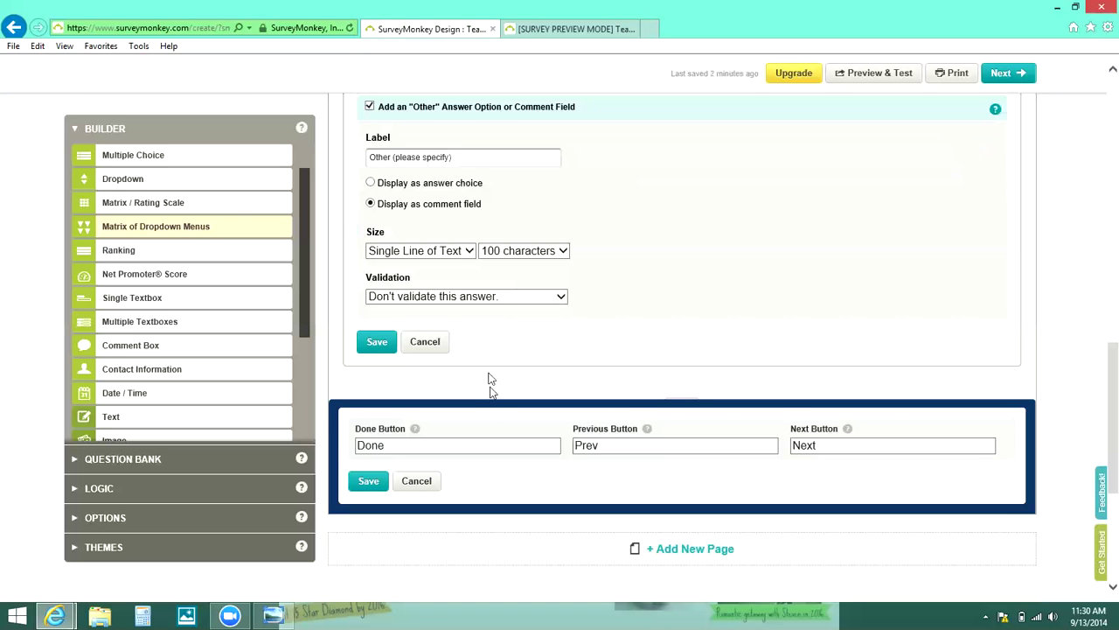
{"action": "scroll", "coordinate": [490, 380], "scroll_direction": "up", "scroll_amount": 1}
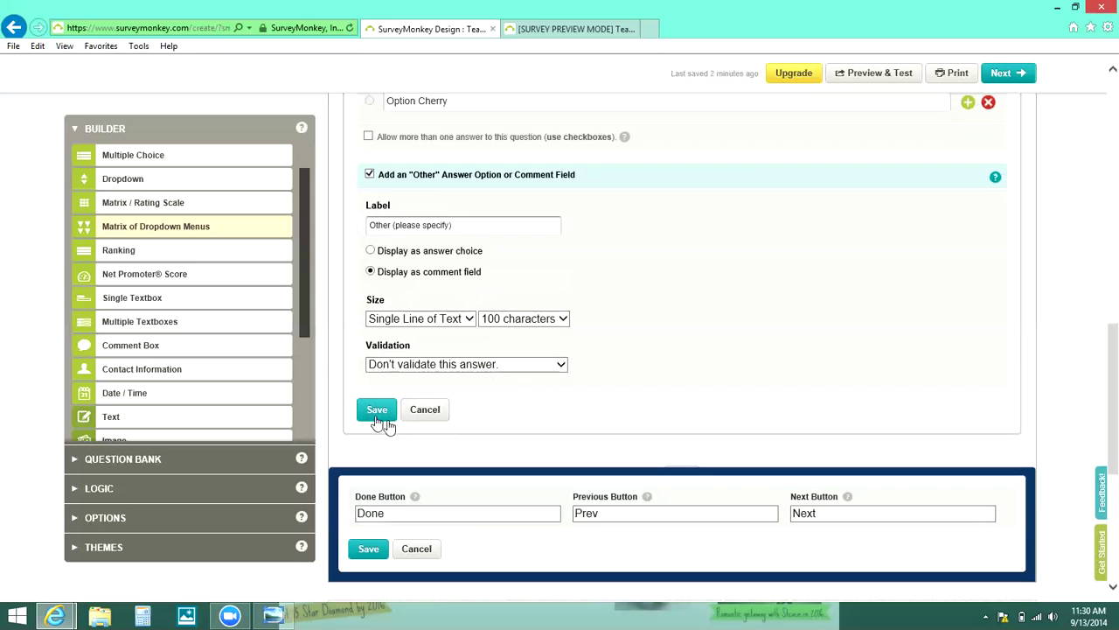
{"action": "left_click", "coordinate": [376, 416]}
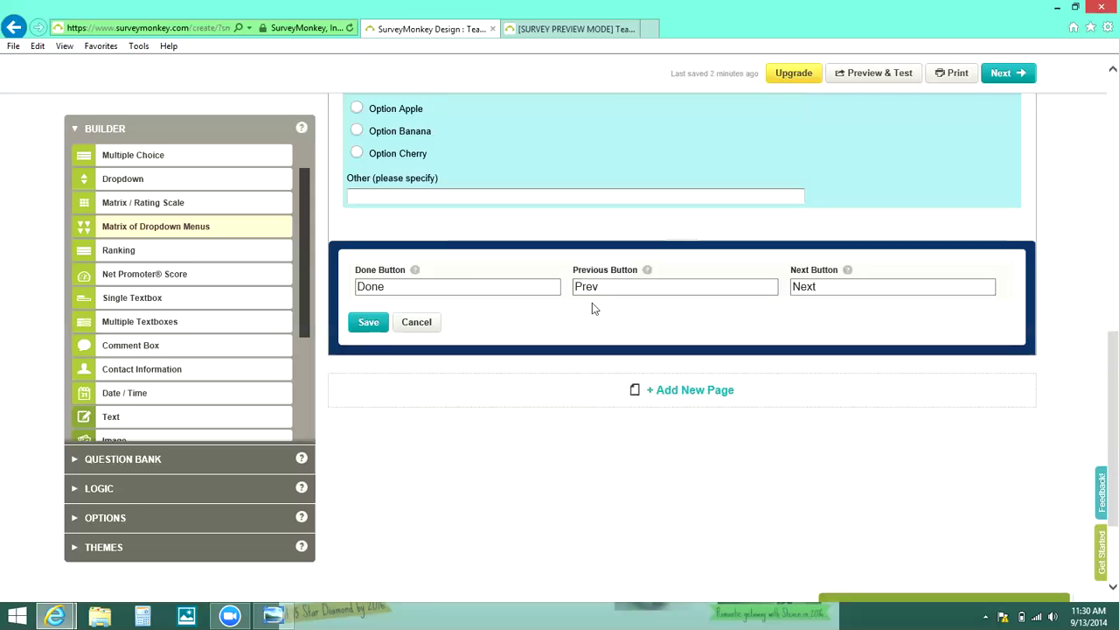
Step: Look through the seventh question's options, check which sample interview questions are required, and save the options as they are
{"action": "mouse_move", "coordinate": [826, 136]}
{"action": "scroll", "coordinate": [825, 136], "scroll_direction": "up", "scroll_amount": 1}
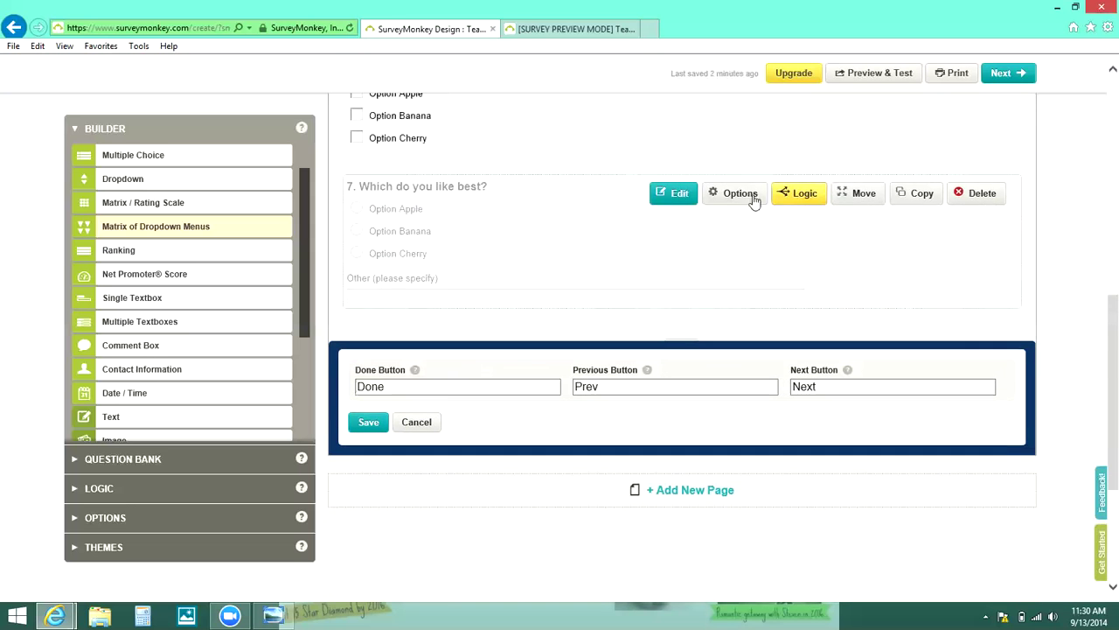
{"action": "left_click", "coordinate": [740, 195]}
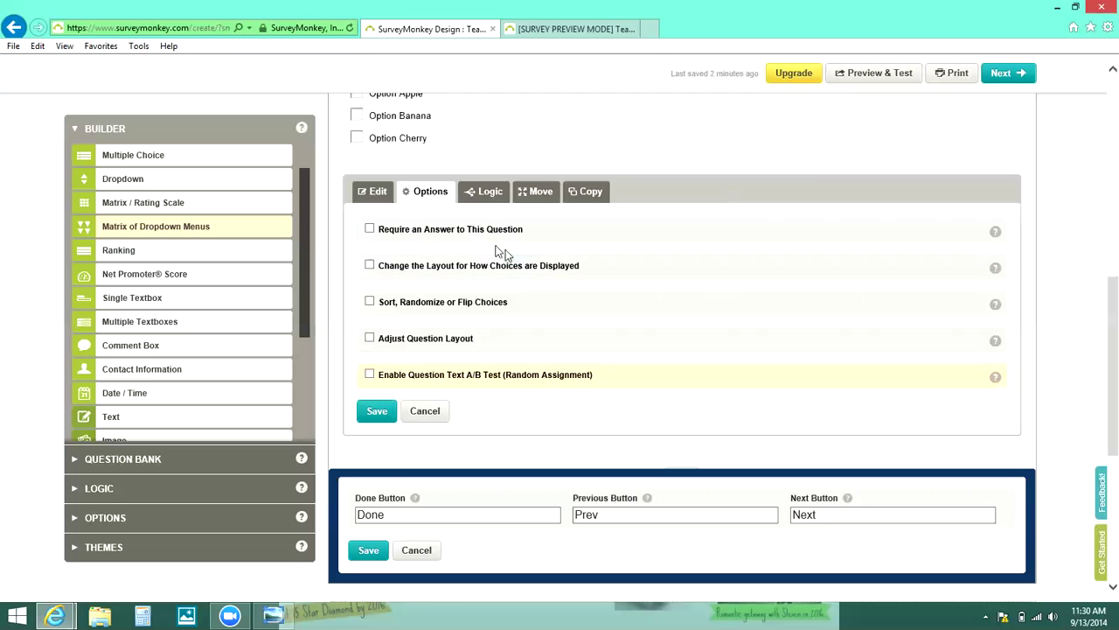
{"action": "left_click", "coordinate": [544, 35]}
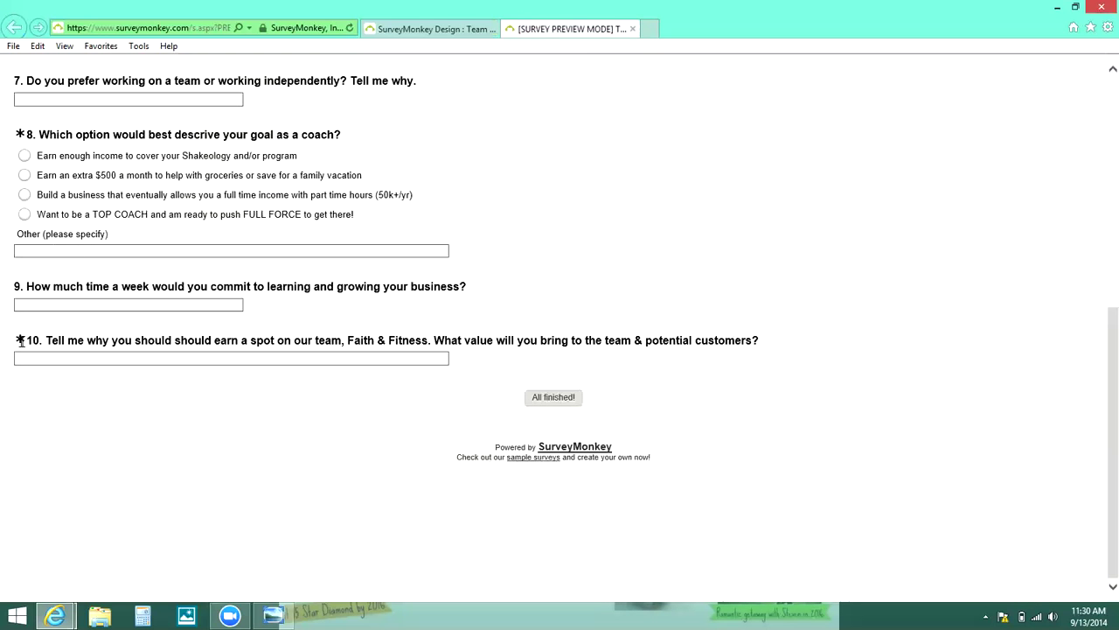
{"action": "scroll", "coordinate": [20, 131], "scroll_direction": "up", "scroll_amount": 2}
{"action": "scroll", "coordinate": [19, 133], "scroll_direction": "up", "scroll_amount": 5}
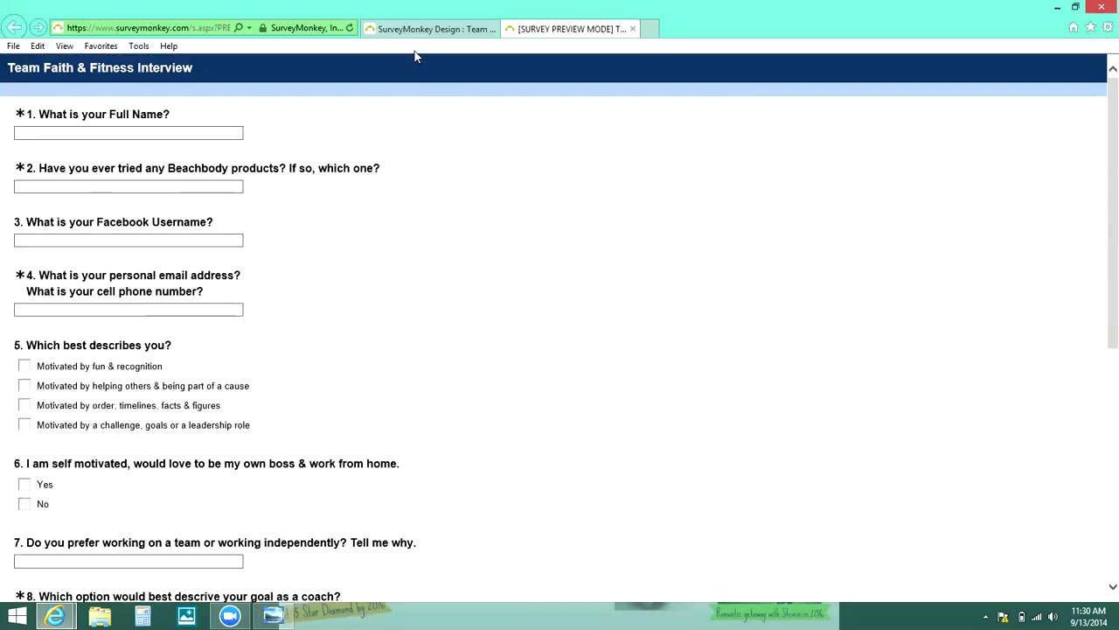
{"action": "left_click", "coordinate": [430, 31]}
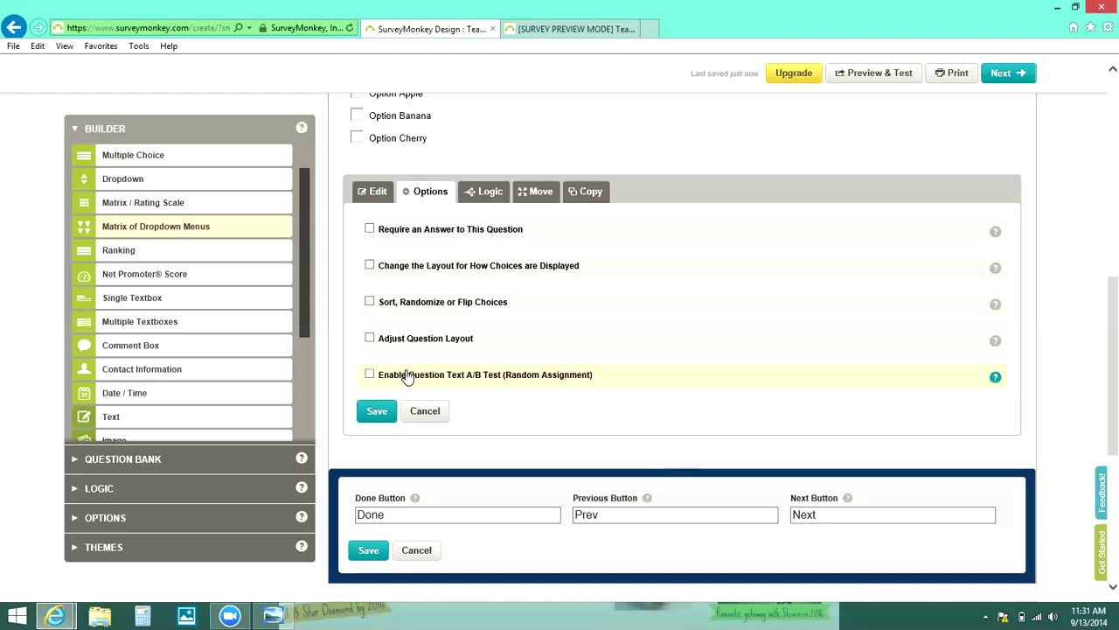
{"action": "left_click", "coordinate": [371, 416]}
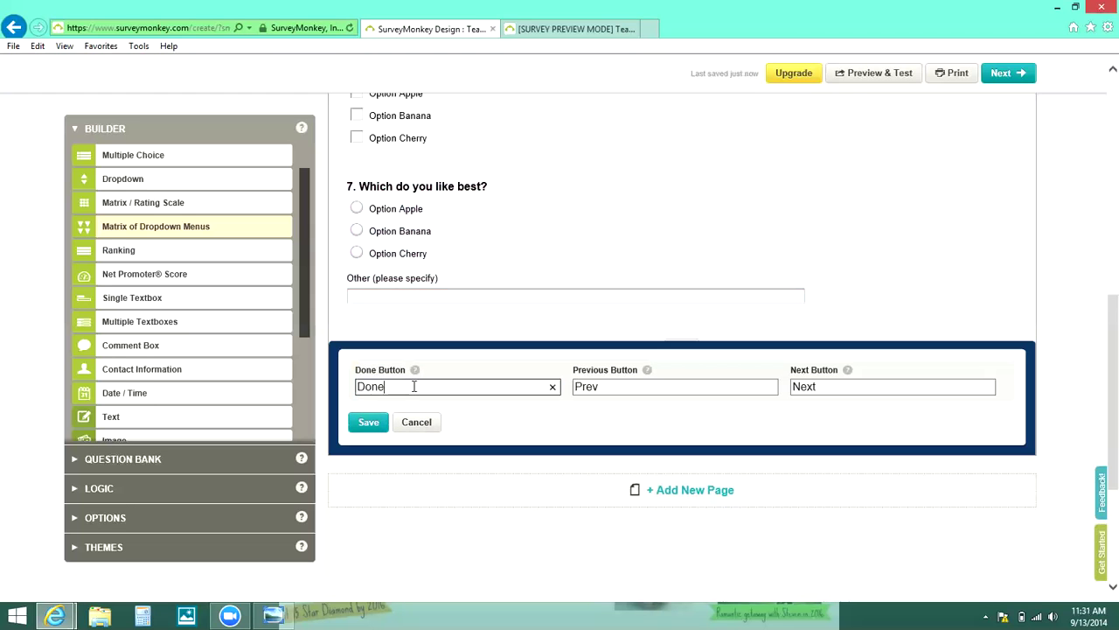
Step: Examine the end of the sample interview preview for the wording of its completion button
{"action": "left_click", "coordinate": [560, 29]}
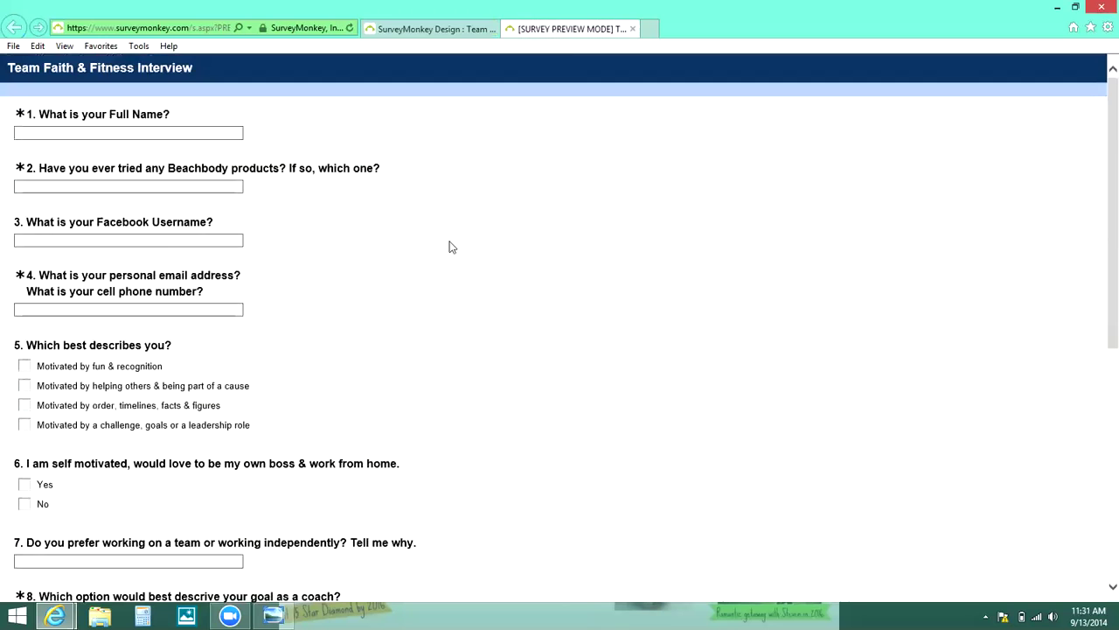
{"action": "scroll", "coordinate": [448, 248], "scroll_direction": "down", "scroll_amount": 5}
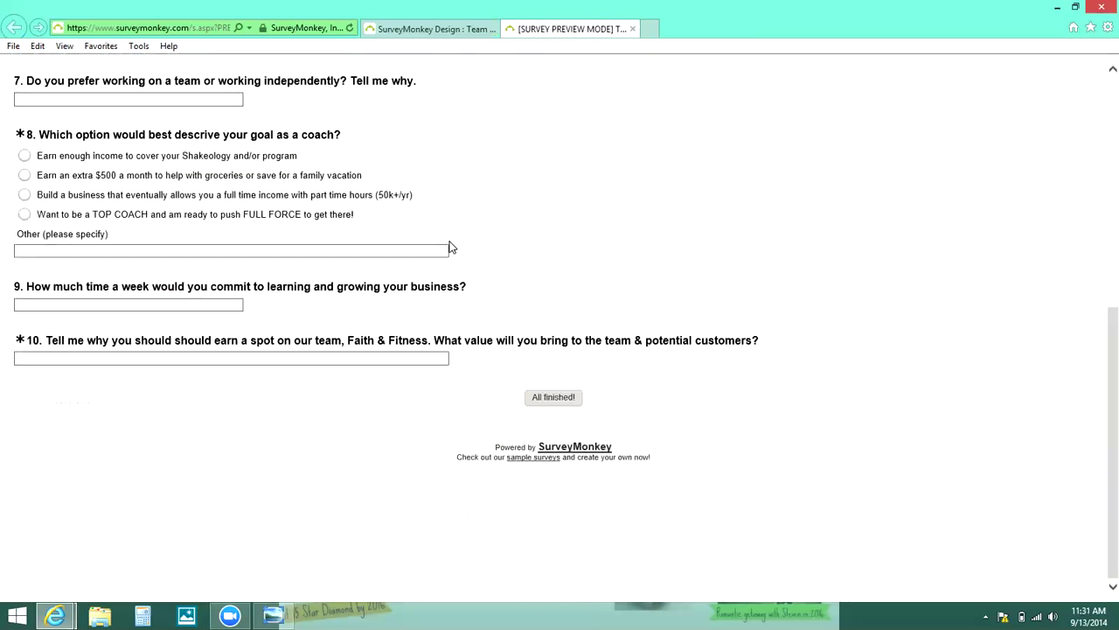
{"action": "left_click", "coordinate": [445, 33]}
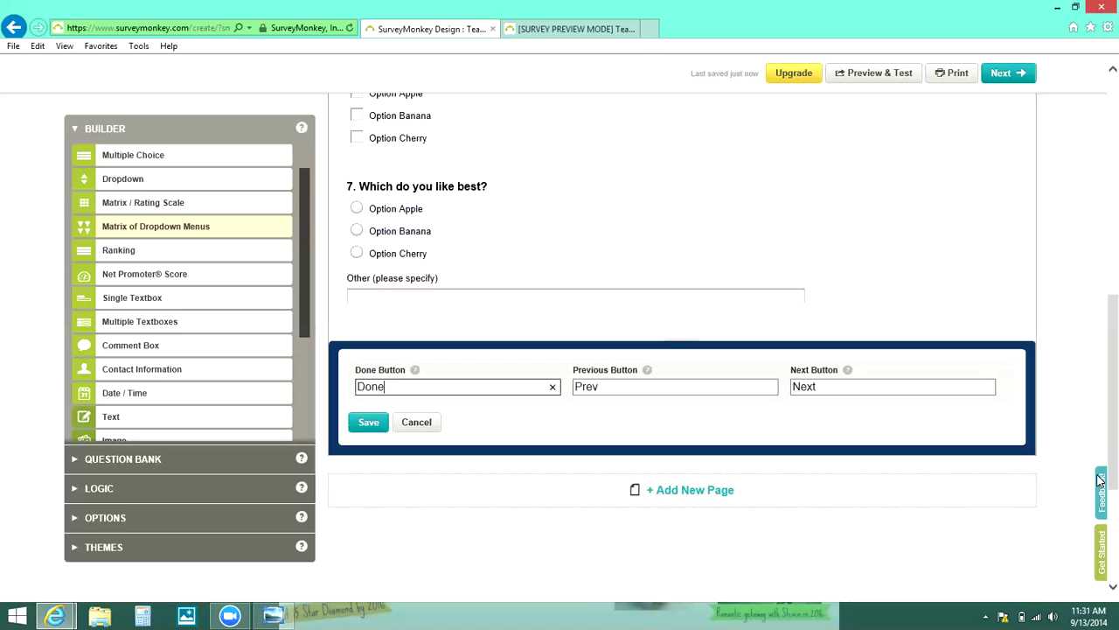
Step: Review the Team Smash Interview survey design from its title through the opening textbox questions
{"action": "left_click_drag", "start_coordinate": [1100, 479], "coordinate": [1100, 308]}
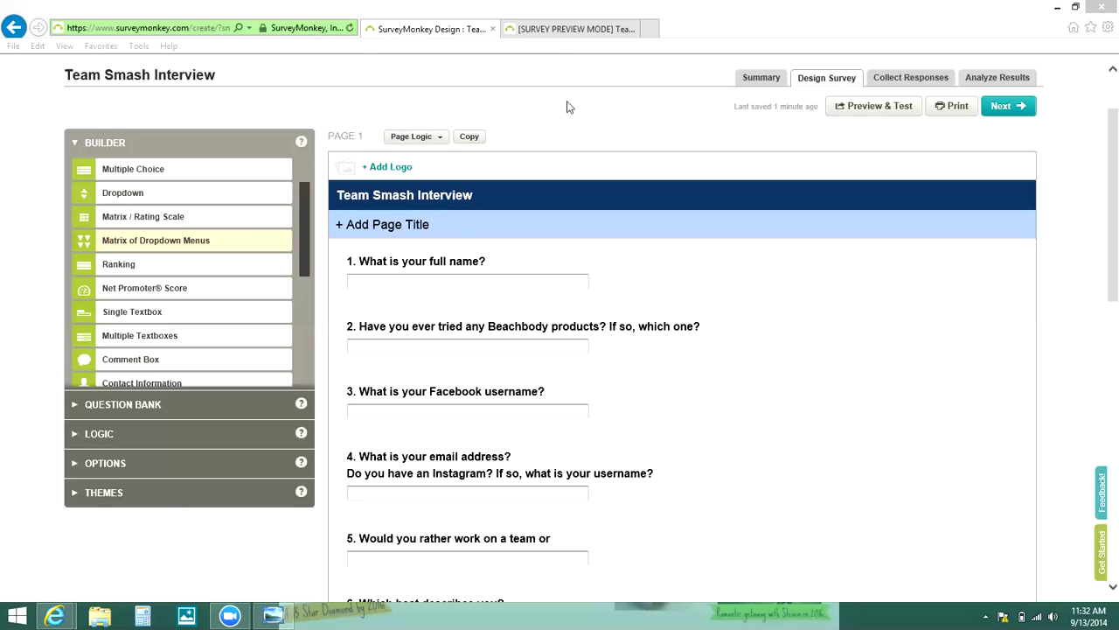
{"action": "left_click", "coordinate": [589, 103]}
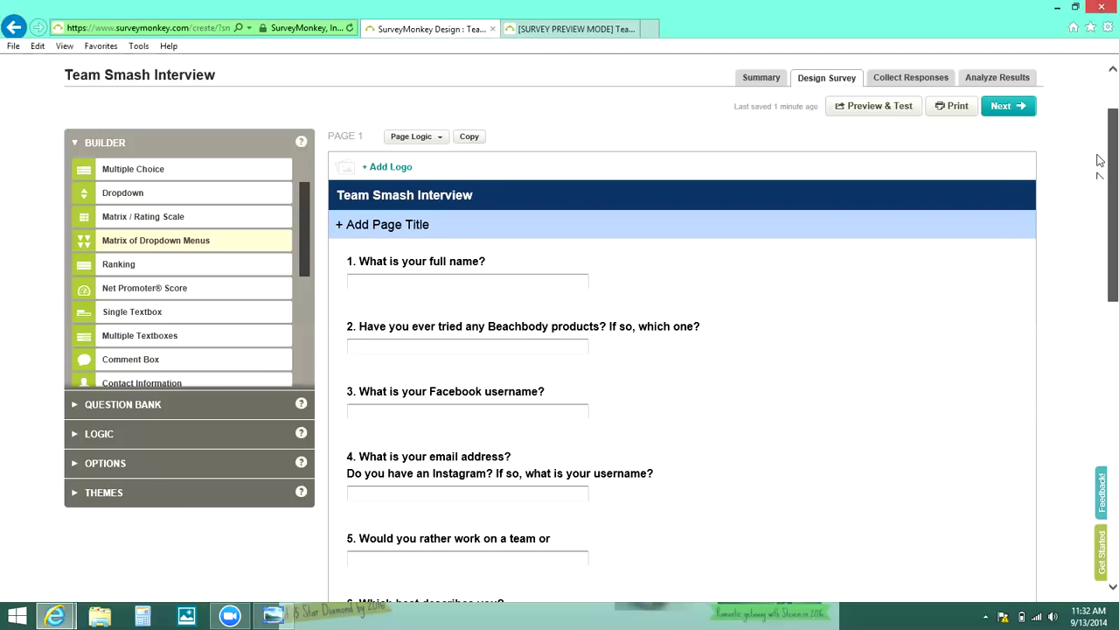
{"action": "scroll", "coordinate": [1099, 164], "scroll_direction": "up", "scroll_amount": 2}
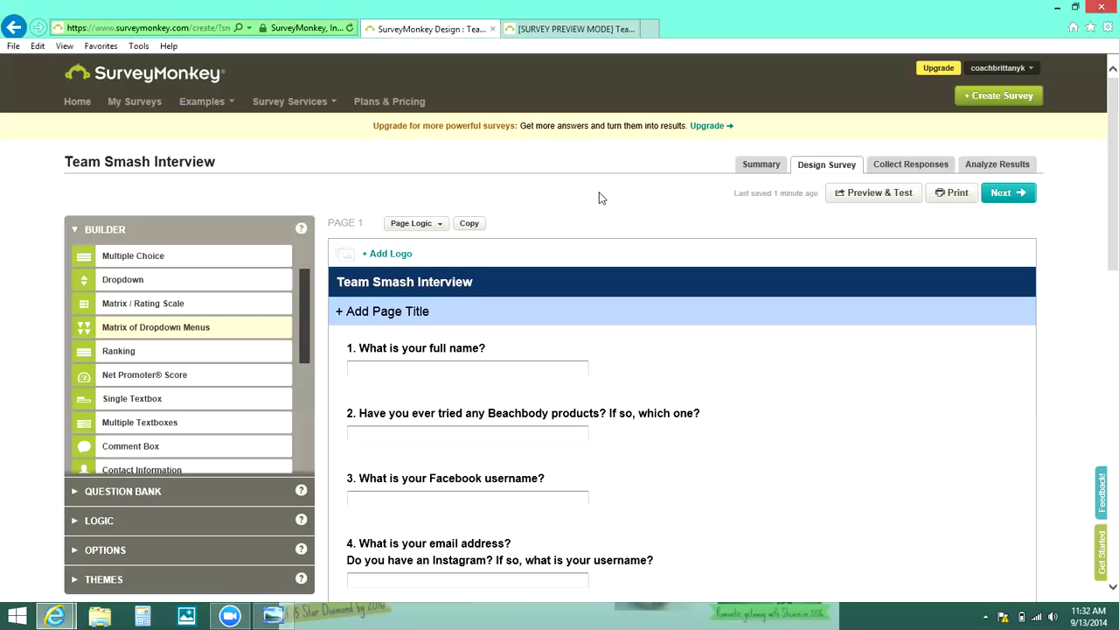
{"action": "scroll", "coordinate": [599, 197], "scroll_direction": "down", "scroll_amount": 2}
{"action": "scroll", "coordinate": [600, 199], "scroll_direction": "up", "scroll_amount": 1}
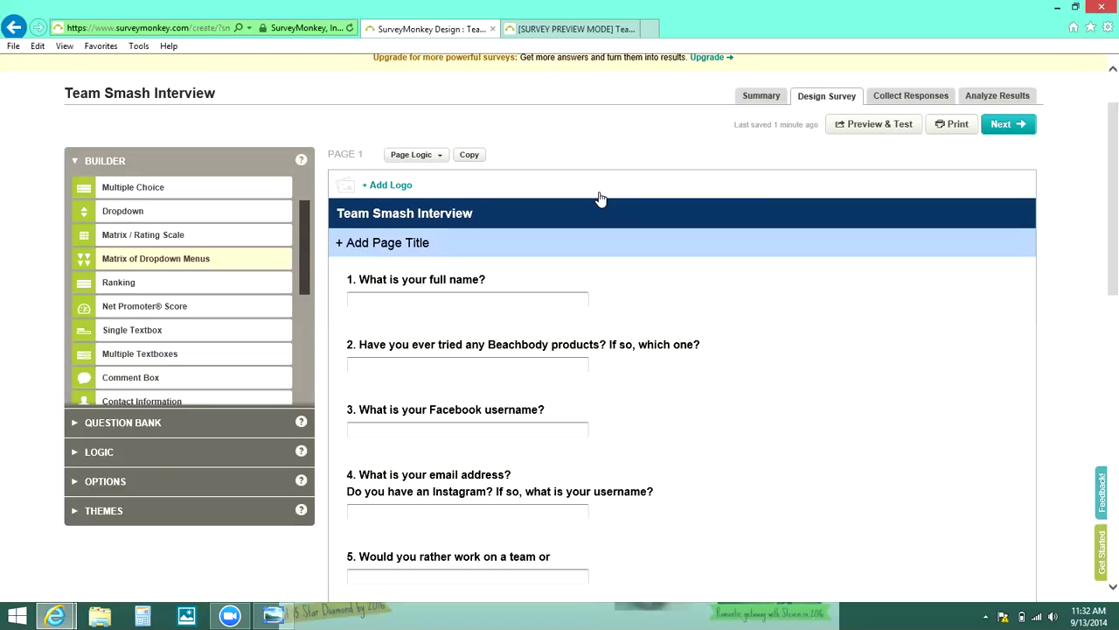
{"action": "scroll", "coordinate": [601, 199], "scroll_direction": "up", "scroll_amount": 2}
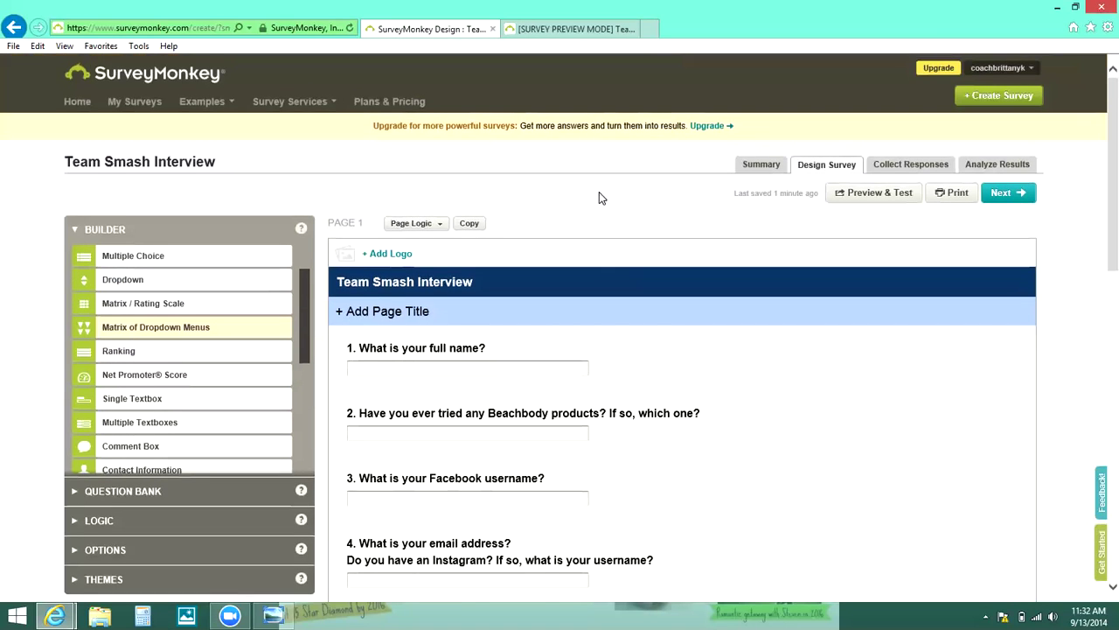
{"action": "scroll", "coordinate": [601, 199], "scroll_direction": "down", "scroll_amount": 2}
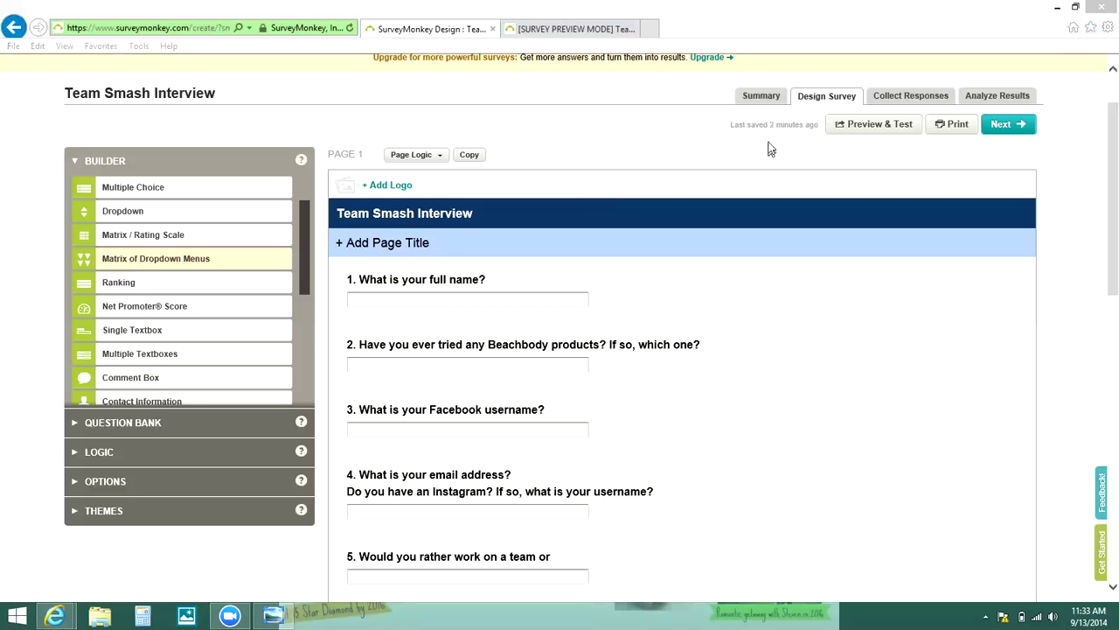
Step: Close the survey design and the sample interview preview, and switch to the Zoom window
{"action": "left_click", "coordinate": [493, 30]}
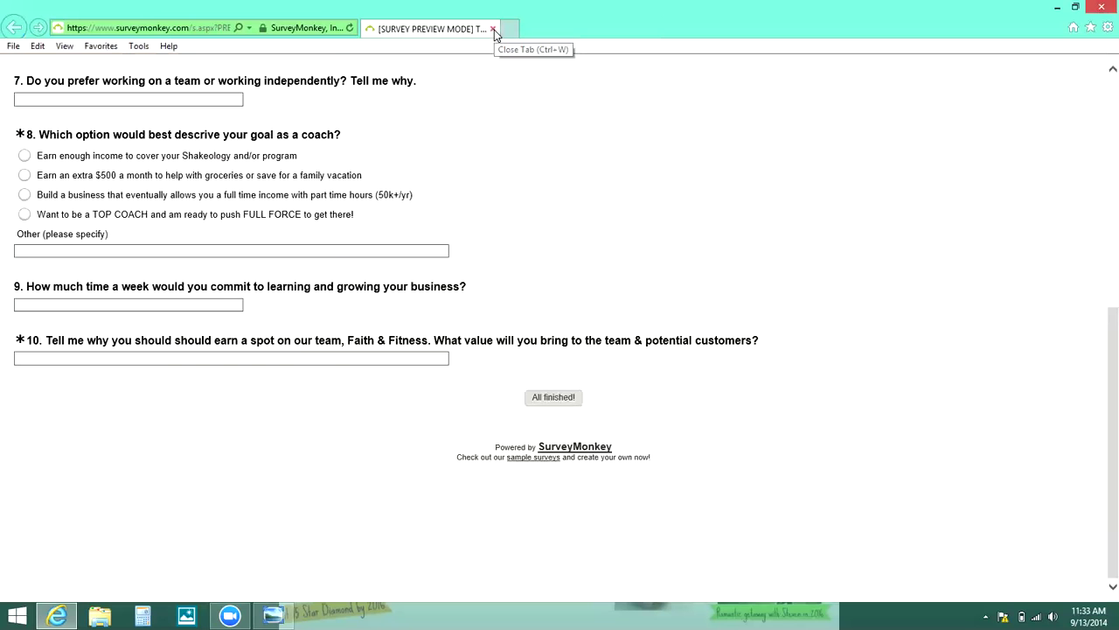
{"action": "left_click", "coordinate": [494, 29]}
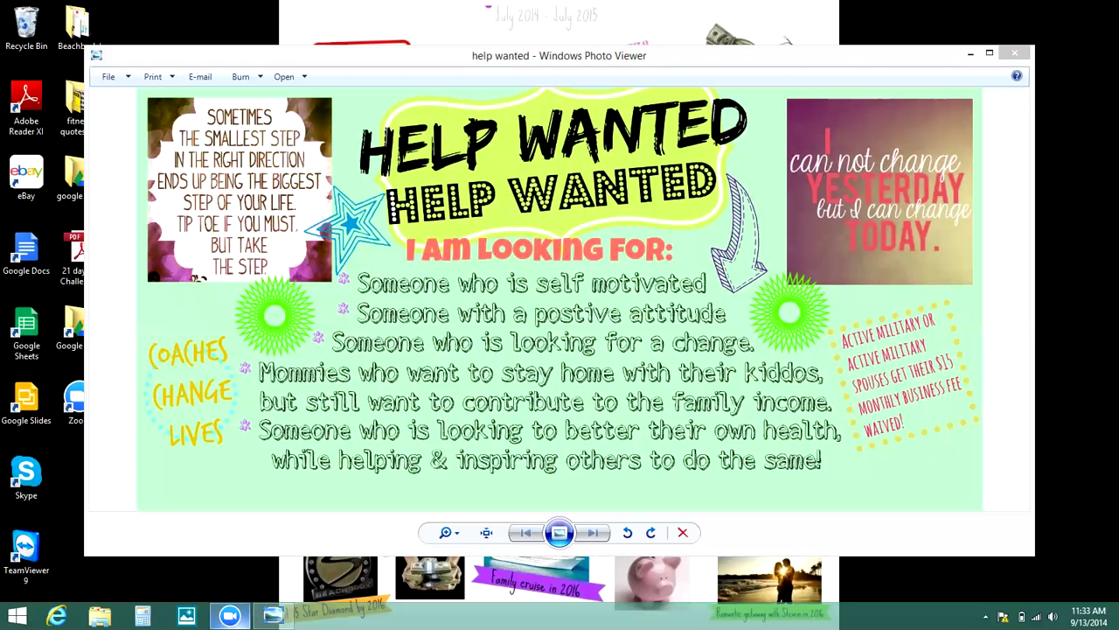
{"action": "left_click", "coordinate": [230, 616]}
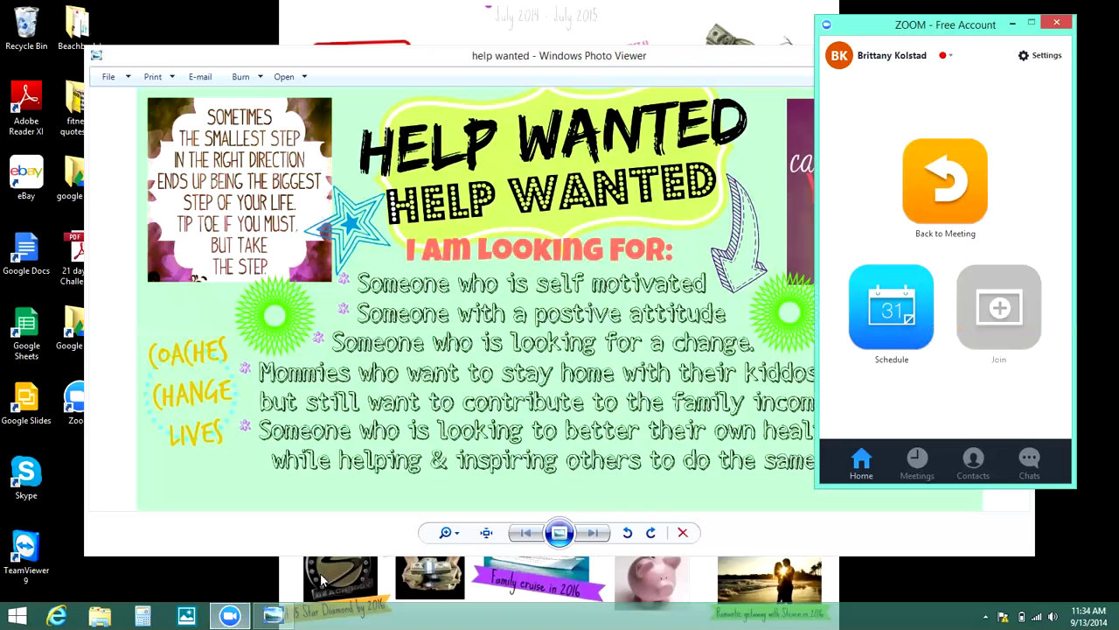